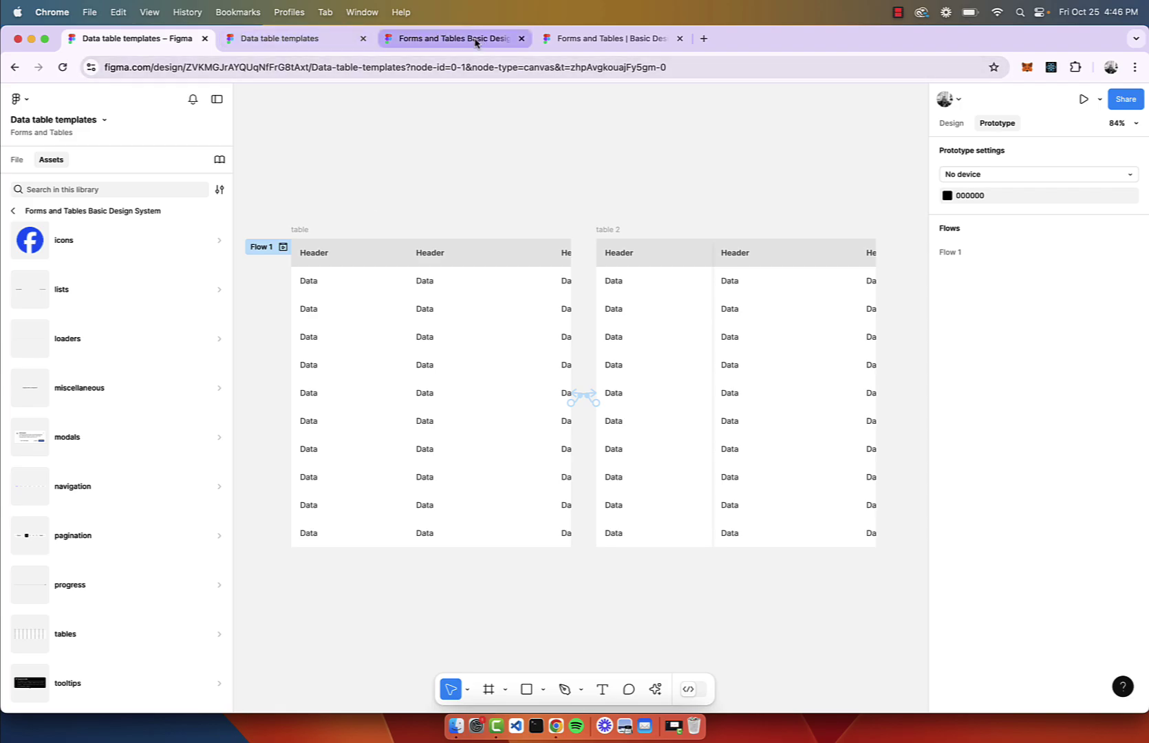
# Switch through the browser tabs to the Data table templates prototype preview.
pyautogui.click(431, 40)
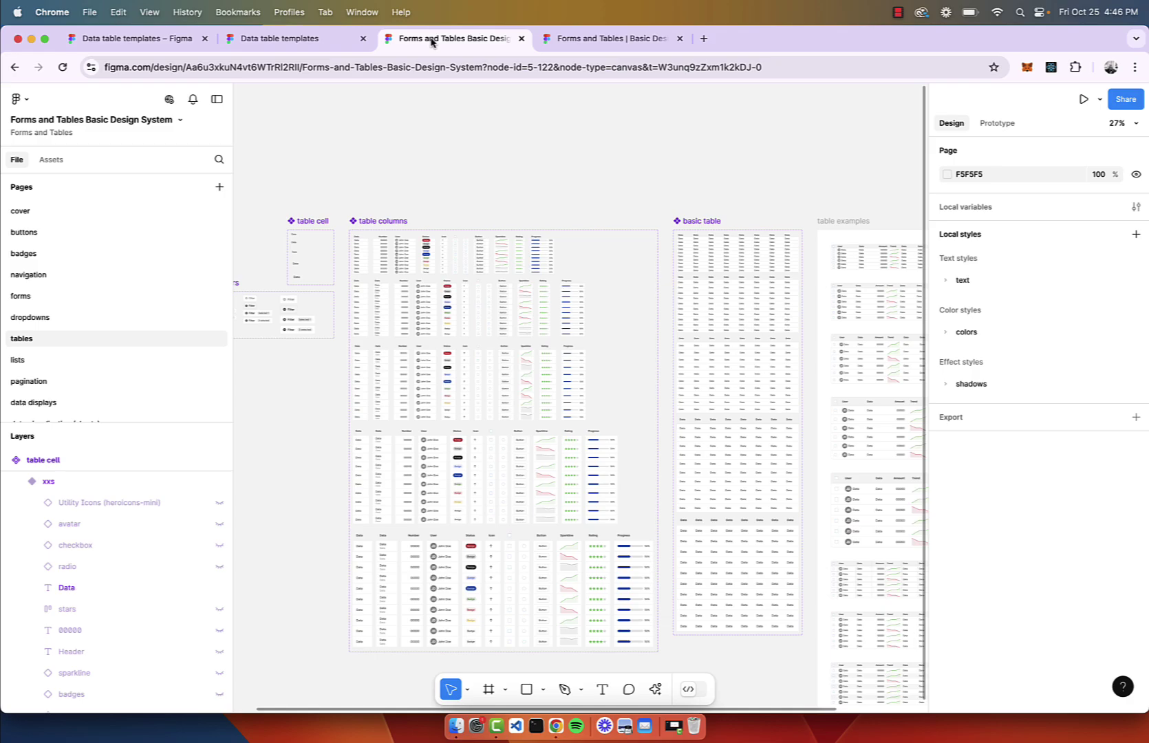
pyautogui.click(596, 41)
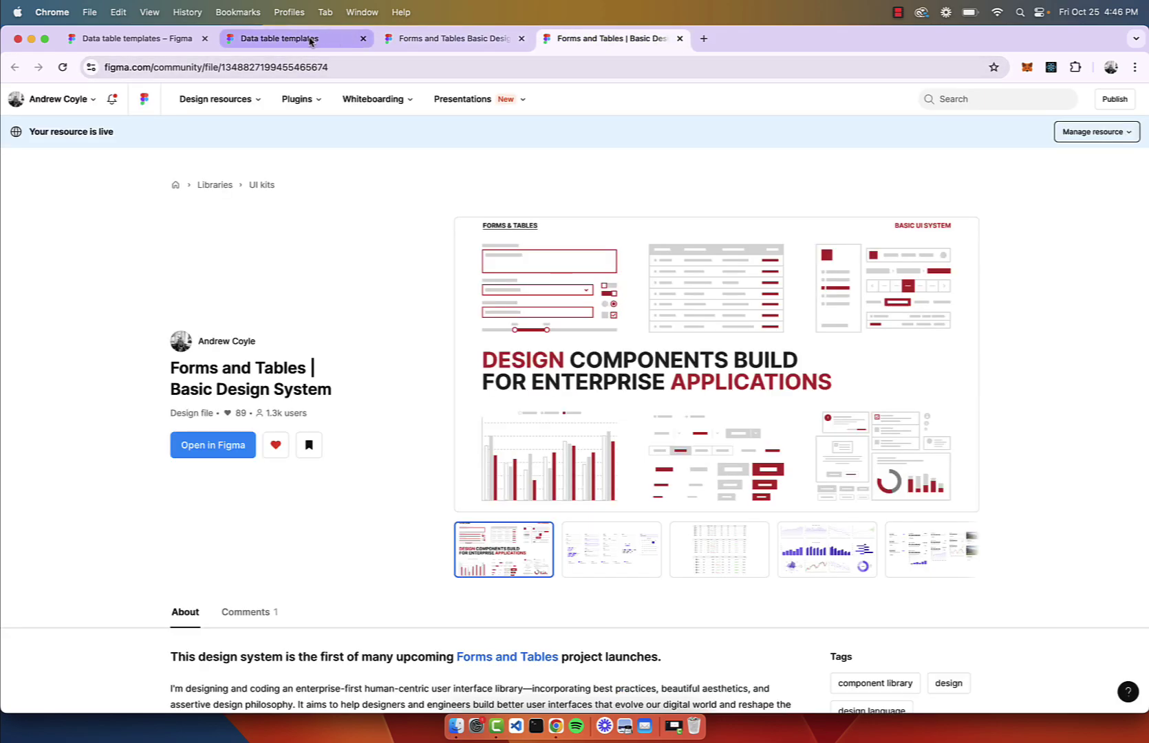
pyautogui.click(309, 41)
# Scroll the table's columns right and left, checking the first Header/Data column stays fixed.
pyautogui.hscroll(2, 703, 425)
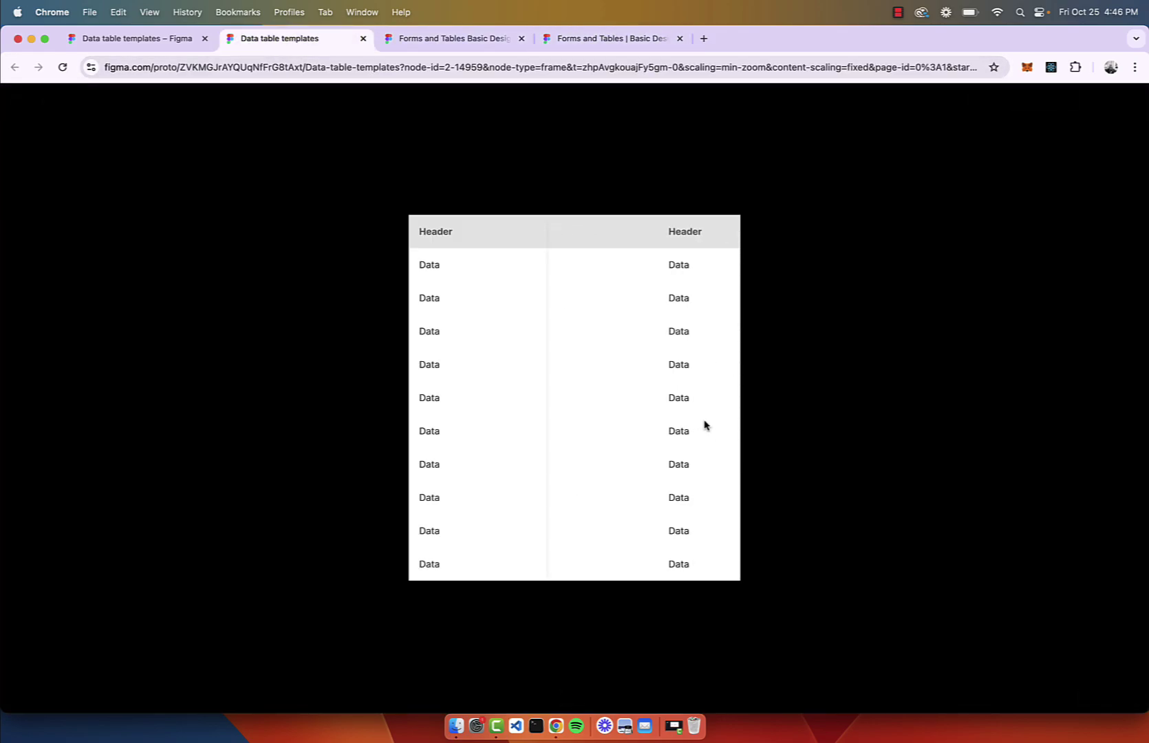
pyautogui.hscroll(5, 704, 426)
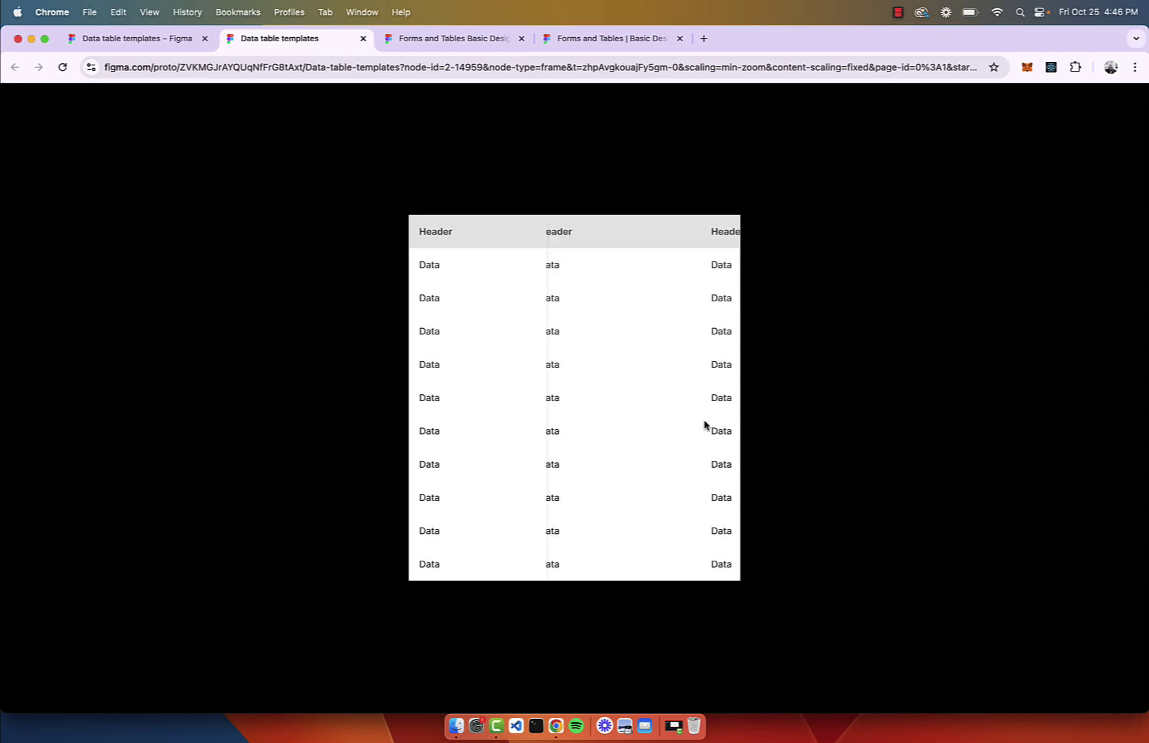
pyautogui.hscroll(-3, 704, 426)
pyautogui.hscroll(4, 704, 425)
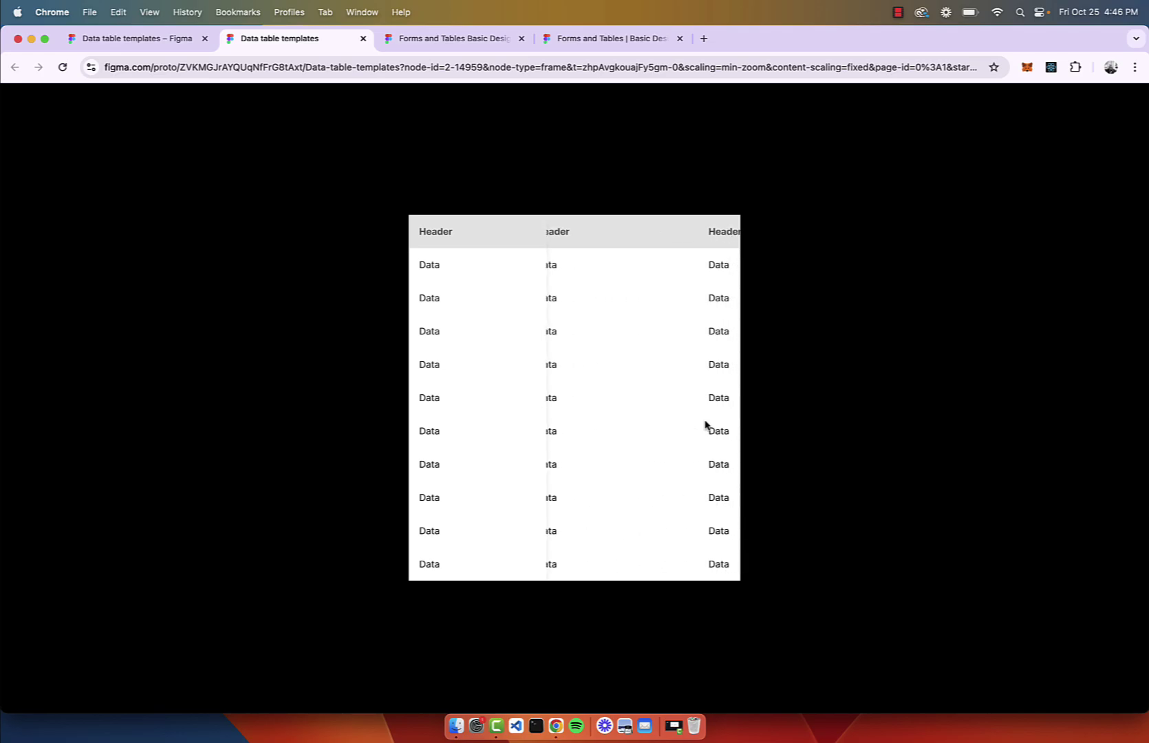
pyautogui.hscroll(-3, 704, 424)
pyautogui.hscroll(4, 705, 424)
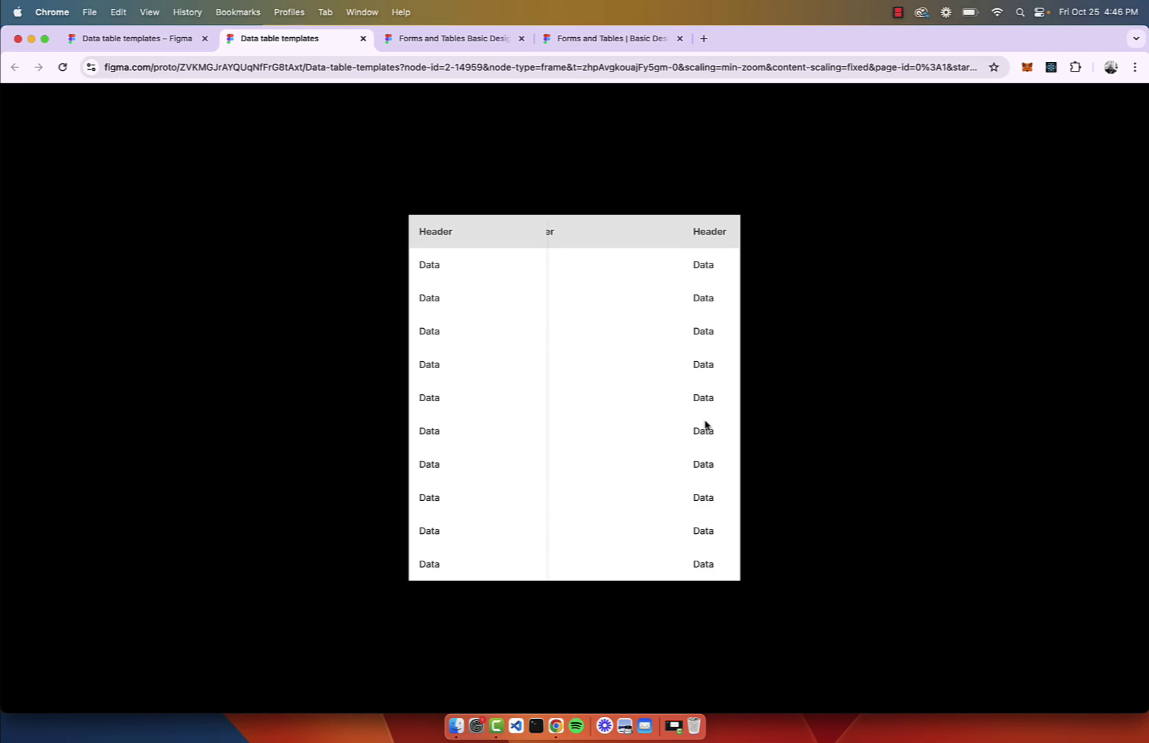
pyautogui.hscroll(-3, 704, 425)
pyautogui.hscroll(-3, 705, 424)
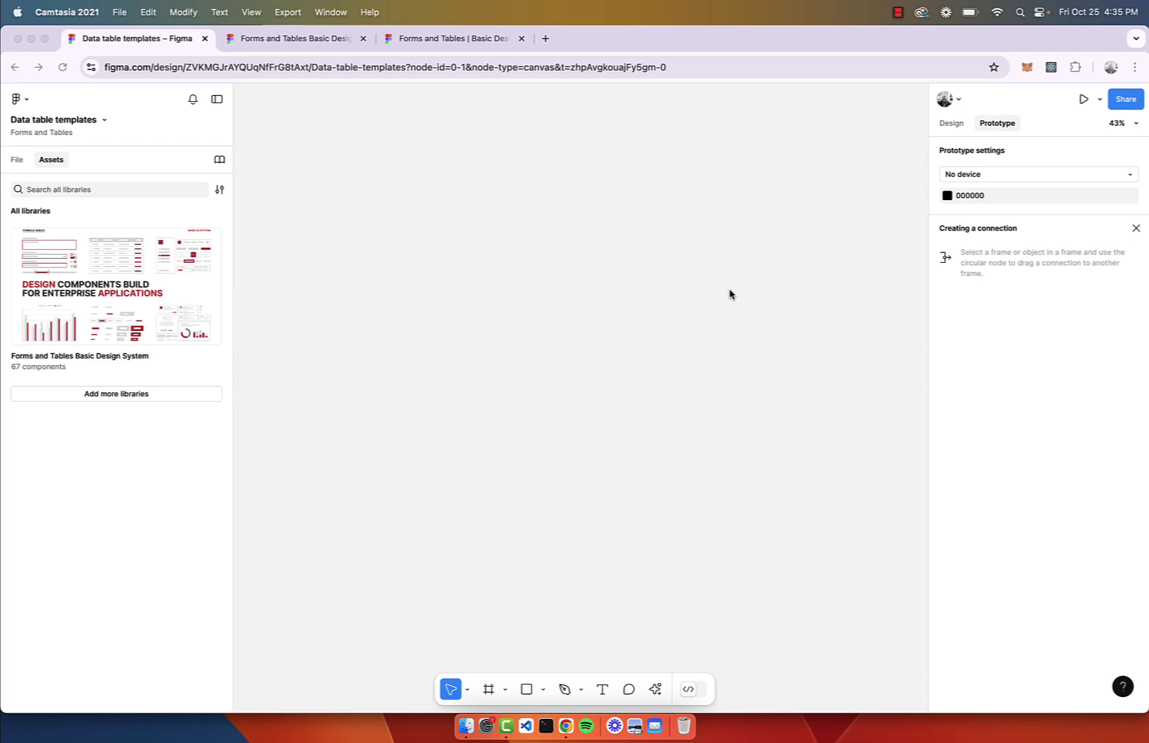
# Open the Forms and Tables design file and pan around its table cell components.
pyautogui.click(436, 42)
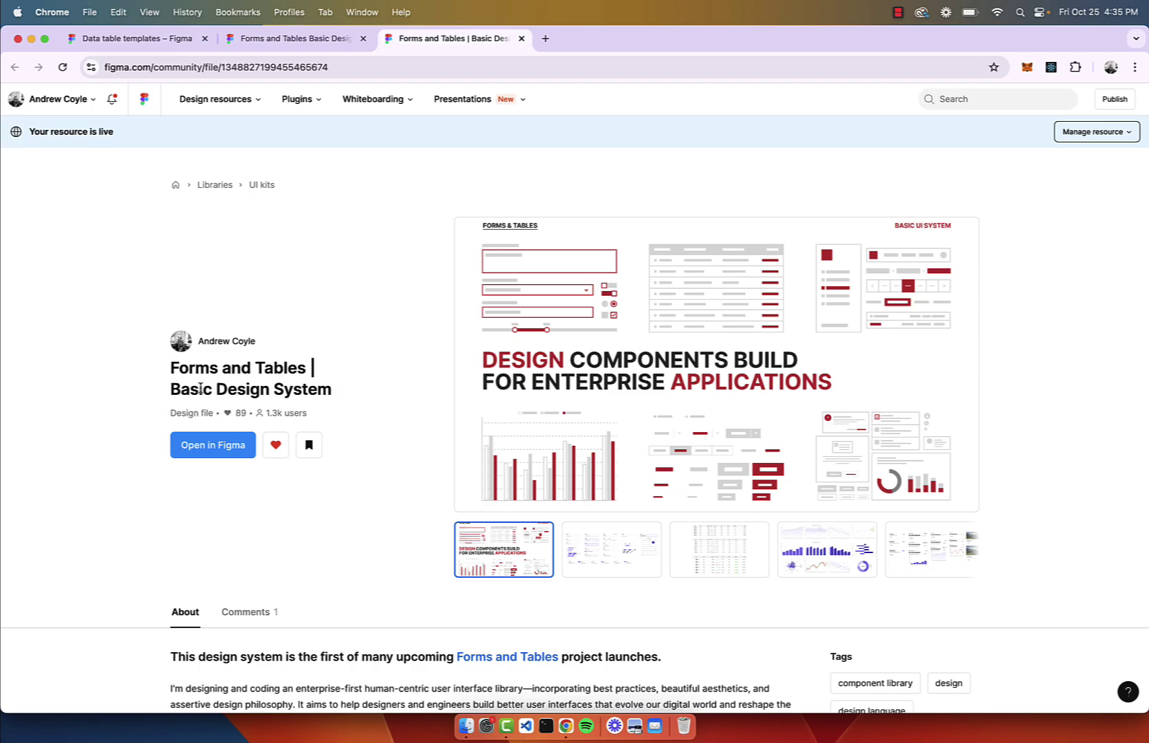
pyautogui.click(317, 39)
pyautogui.scroll(-4, 429, 244)
pyautogui.hscroll(-3, 429, 244)
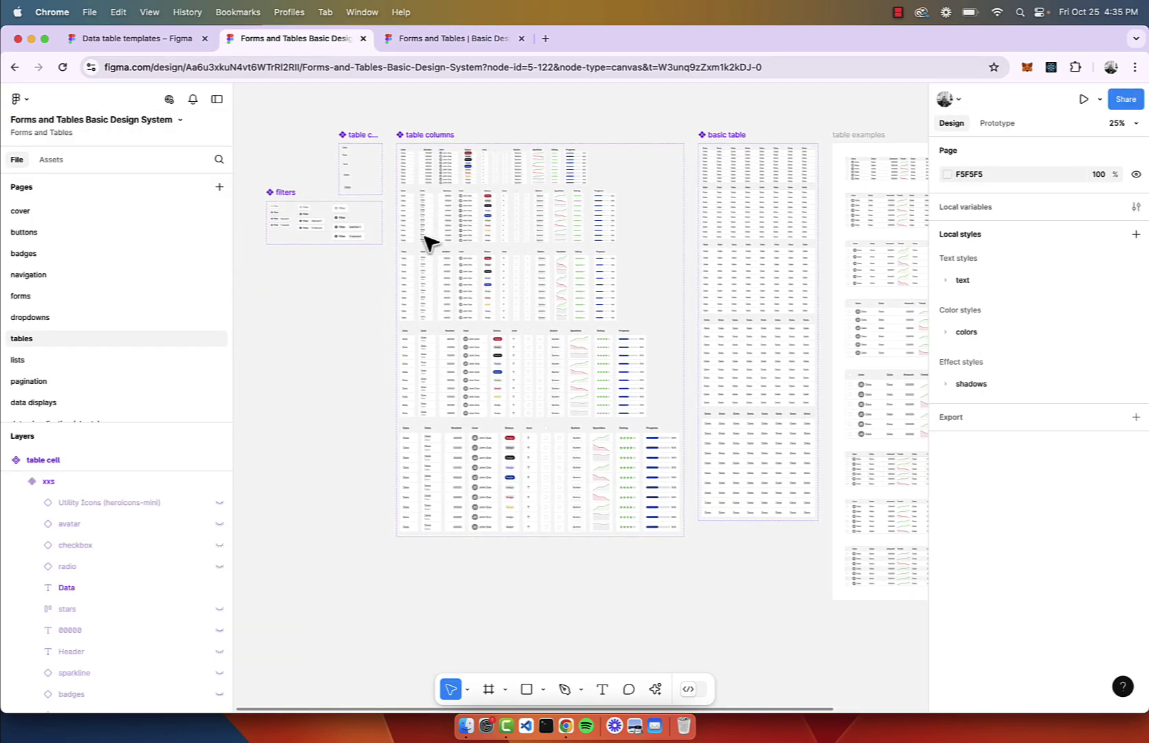
pyautogui.scroll(5, 469, 187)
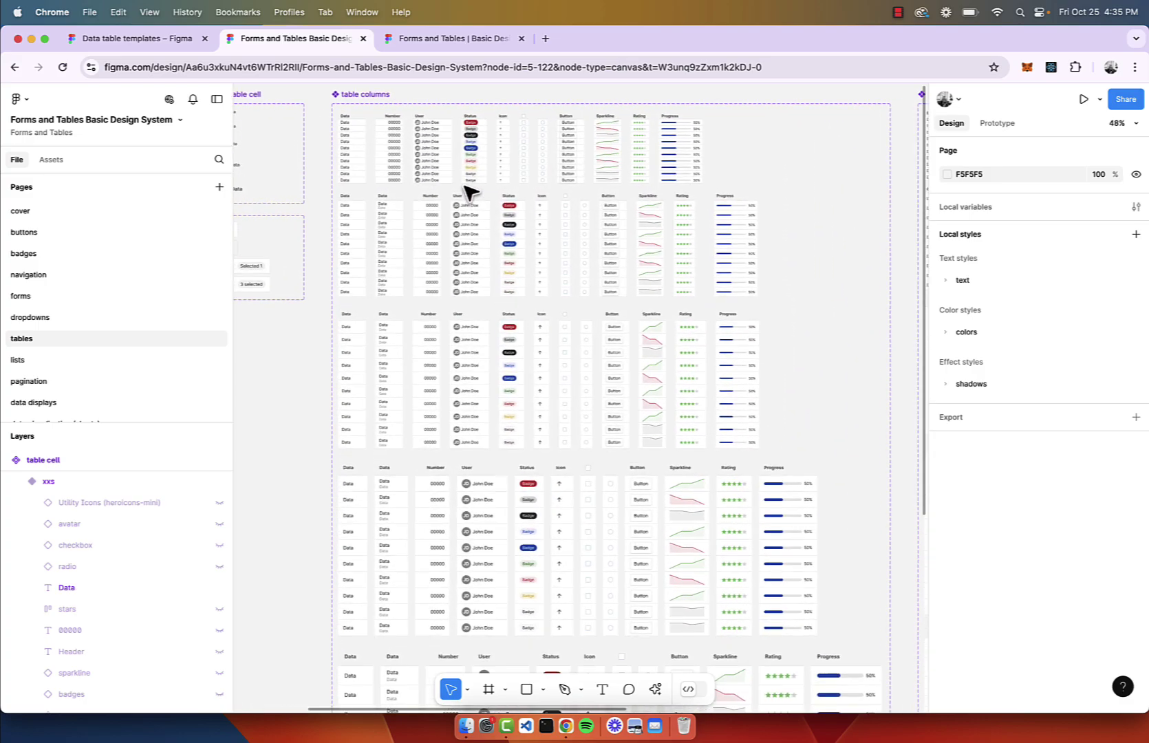
pyautogui.scroll(-5, 470, 191)
pyautogui.scroll(3, 466, 190)
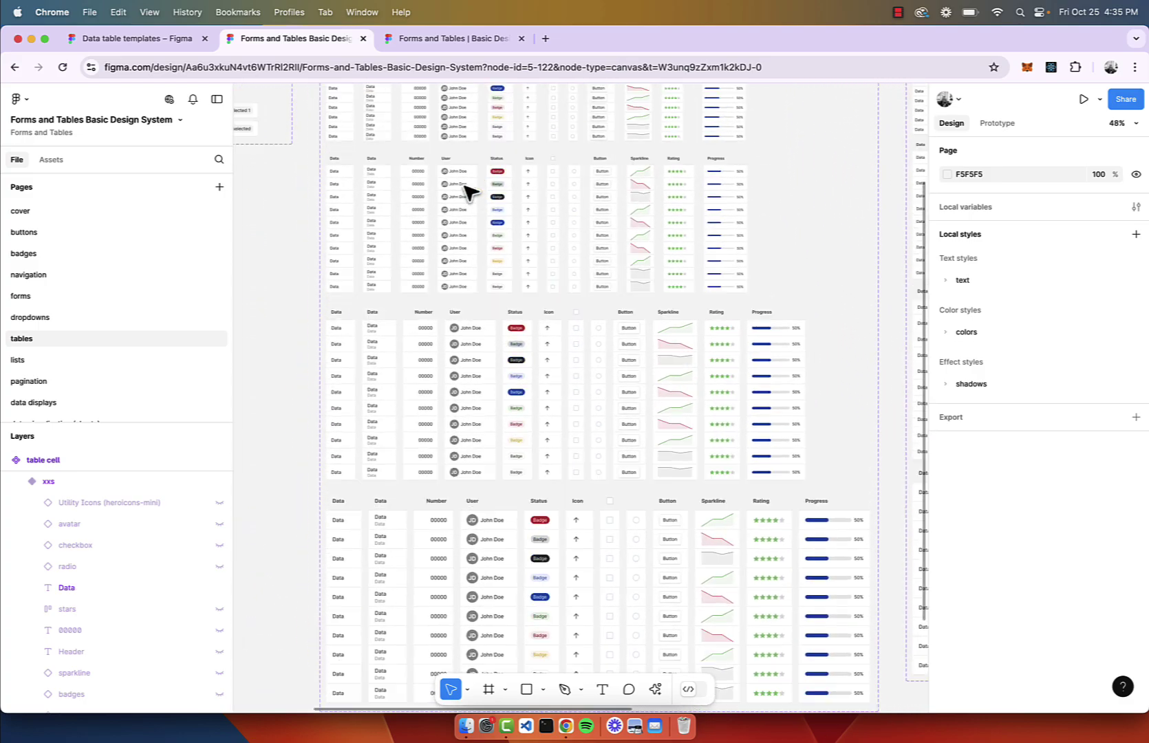
pyautogui.hscroll(-4, 468, 191)
pyautogui.hscroll(-1, 465, 207)
pyautogui.scroll(5, 463, 212)
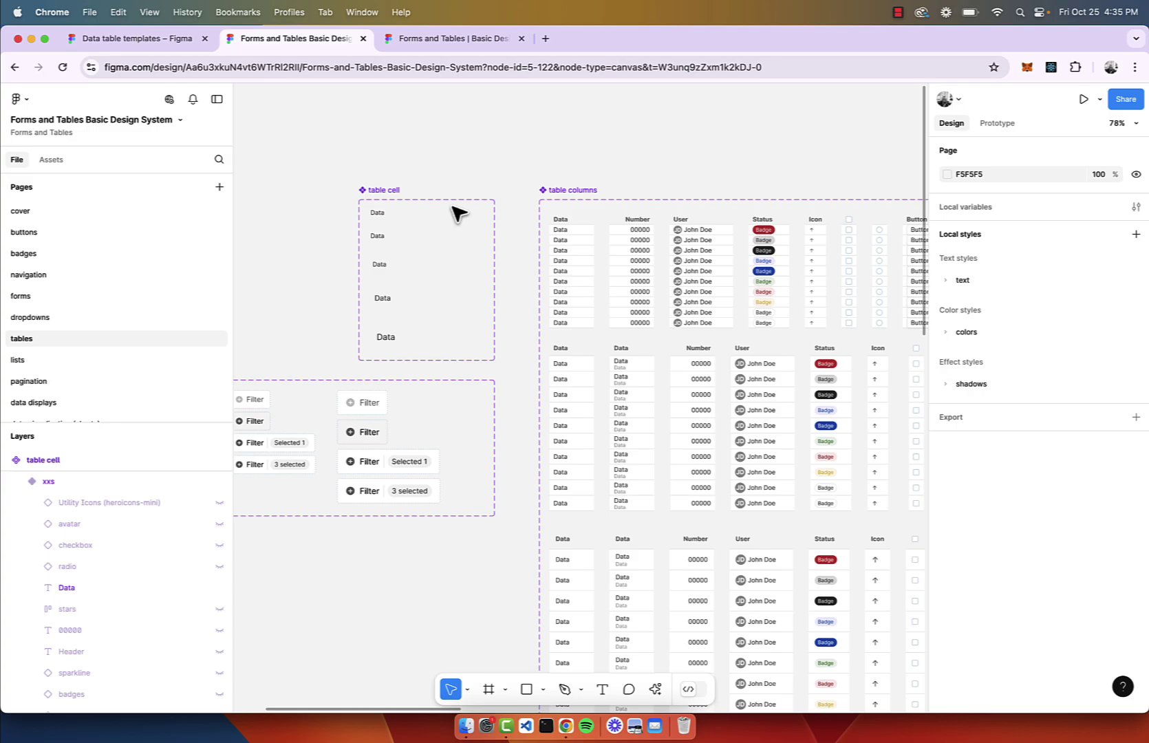
pyautogui.scroll(3, 491, 200)
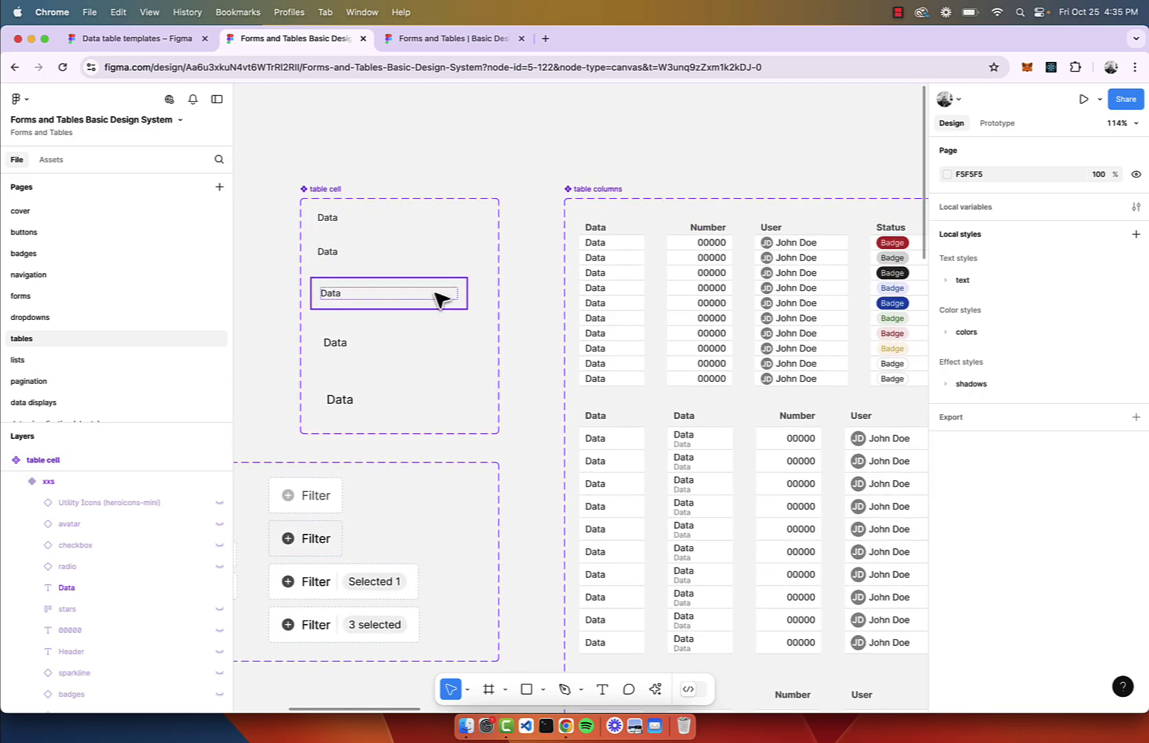
# Look over the table columns and basic table frames, ending on the Forms and Tables community page.
pyautogui.scroll(-4, 421, 262)
pyautogui.scroll(-4, 420, 262)
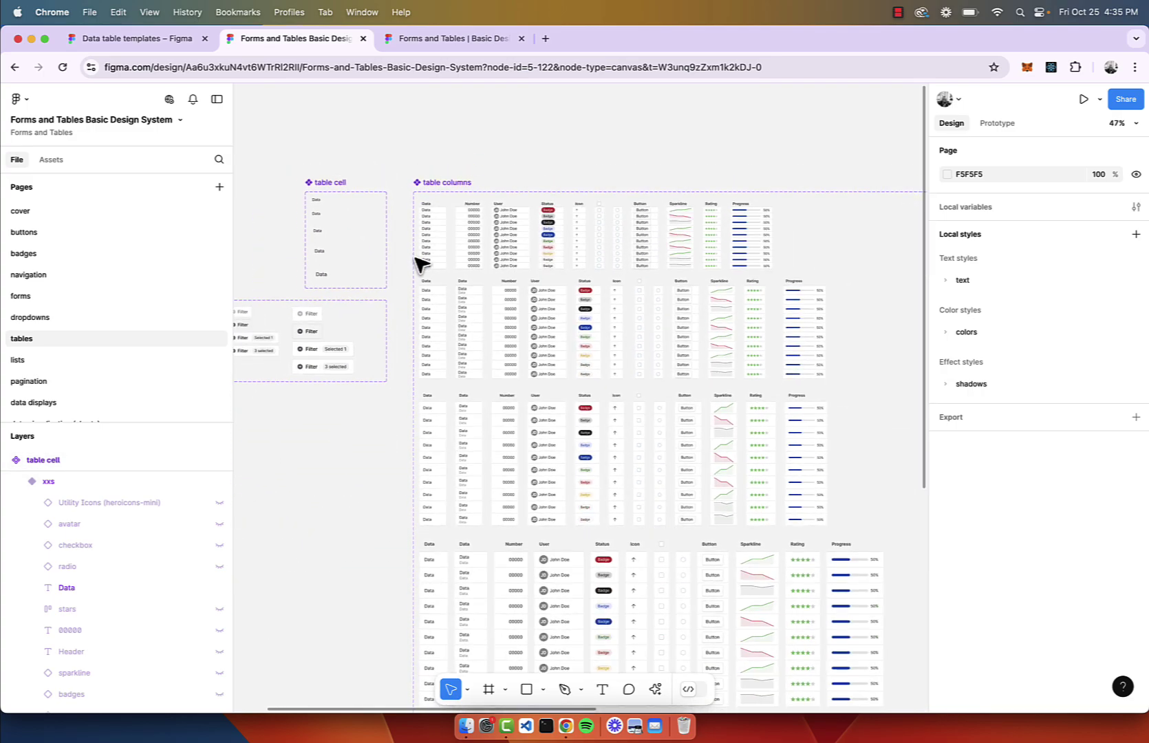
pyautogui.scroll(-3, 409, 227)
pyautogui.hscroll(2, 409, 227)
pyautogui.scroll(-3, 447, 276)
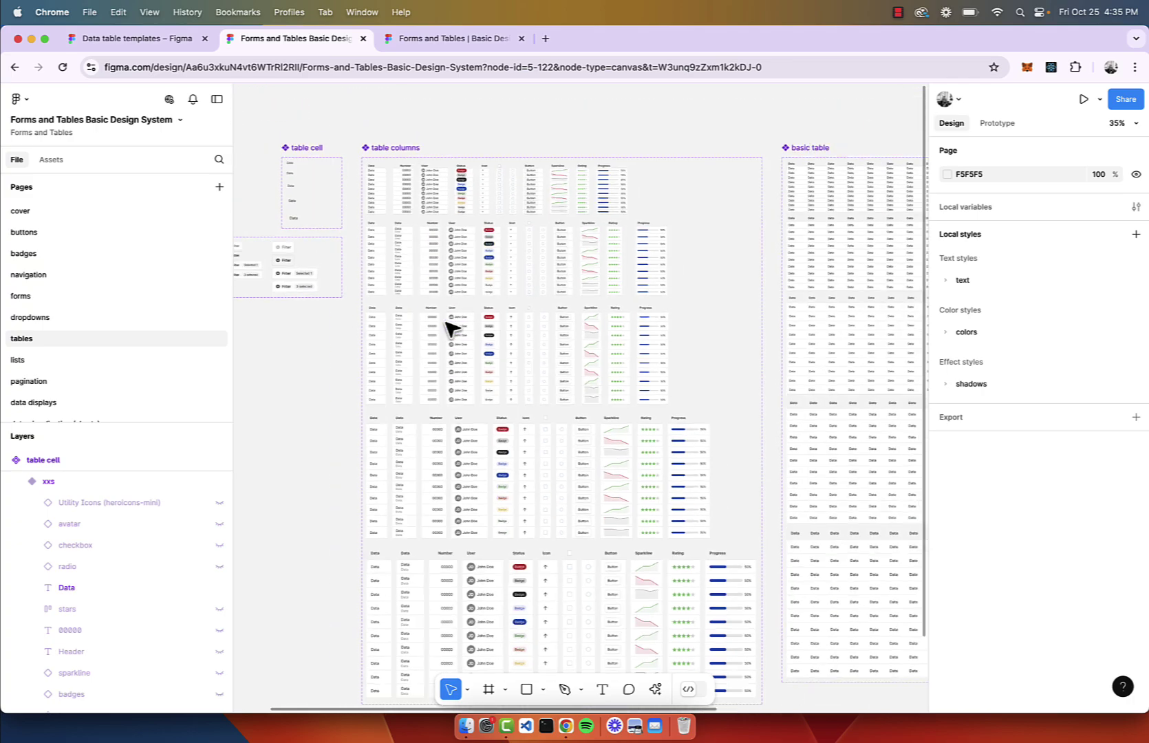
pyautogui.hscroll(3, 477, 328)
pyautogui.scroll(-1, 477, 328)
pyautogui.hscroll(5, 477, 329)
pyautogui.scroll(1, 477, 328)
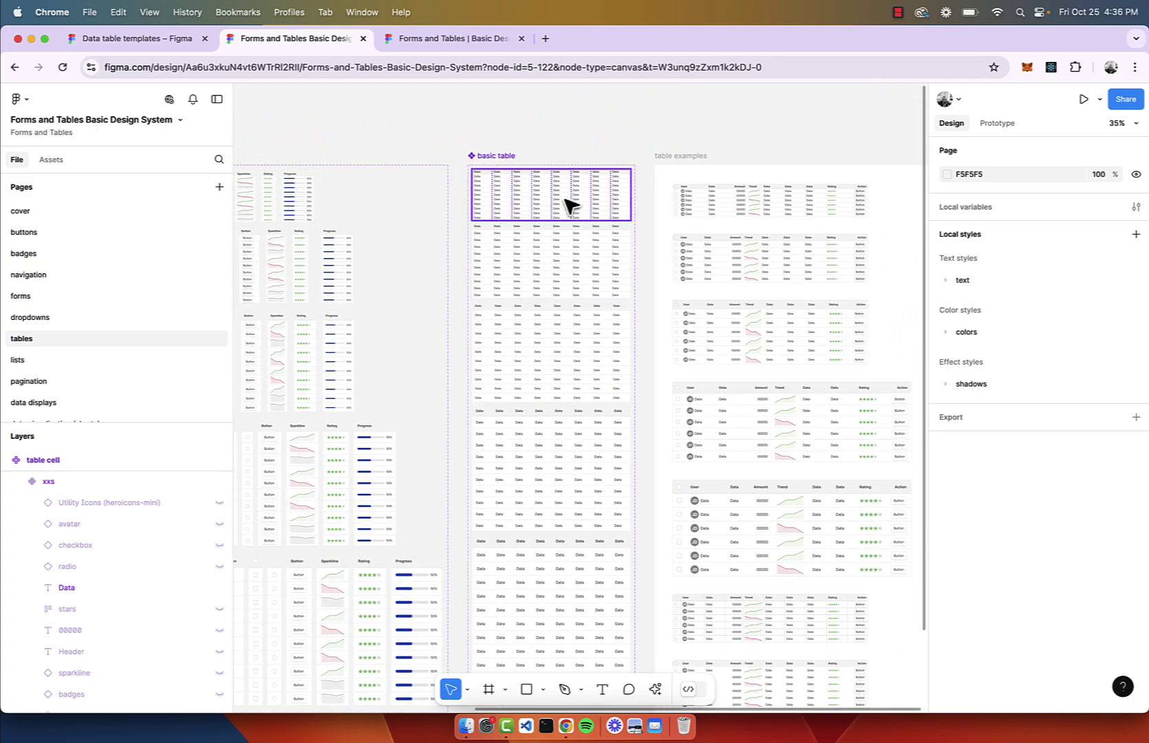
pyautogui.scroll(-2, 557, 297)
pyautogui.hscroll(-5, 558, 297)
pyautogui.scroll(1, 557, 298)
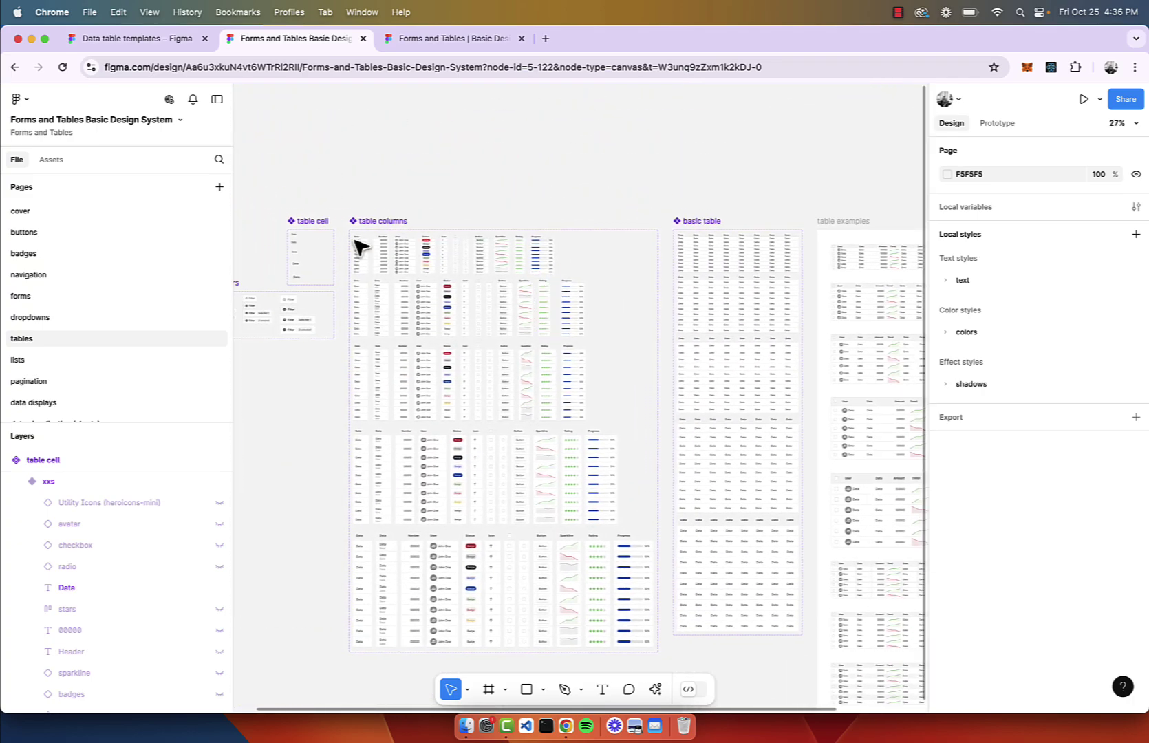
pyautogui.click(426, 39)
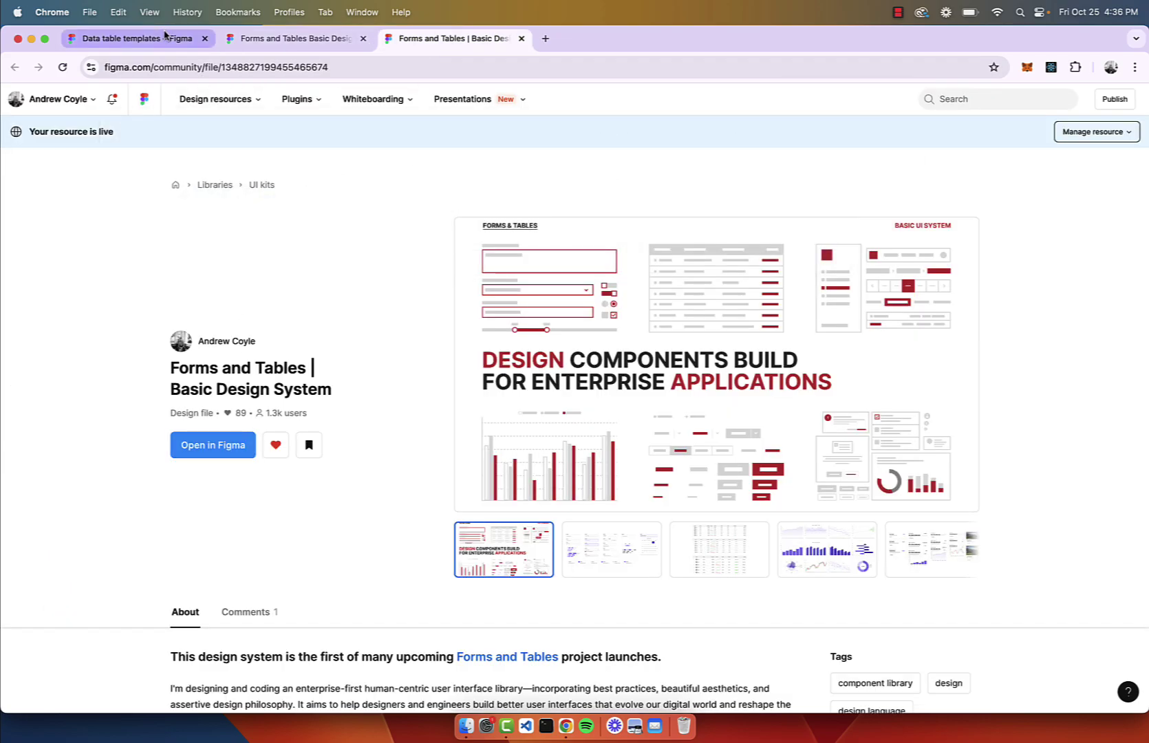
# In Data table templates, confirm Forms and Tables Basic Design System (67 components) is among your teams' libraries.
pyautogui.click(165, 36)
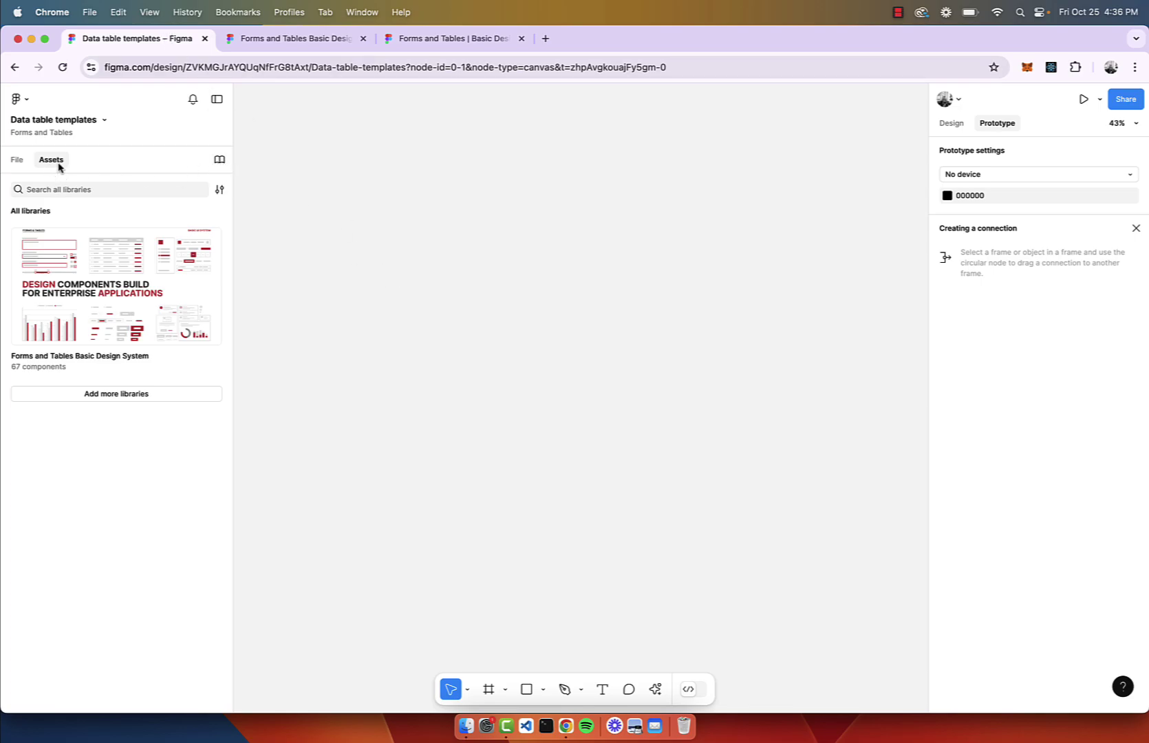
pyautogui.click(220, 161)
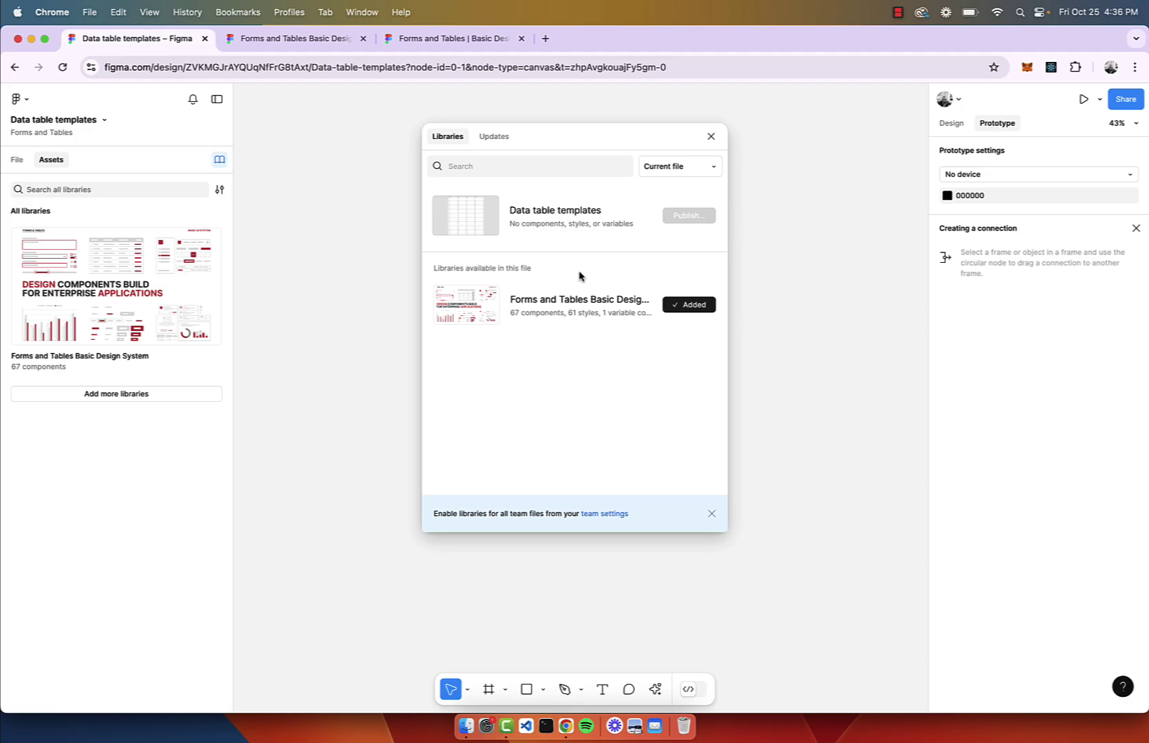
pyautogui.click(672, 166)
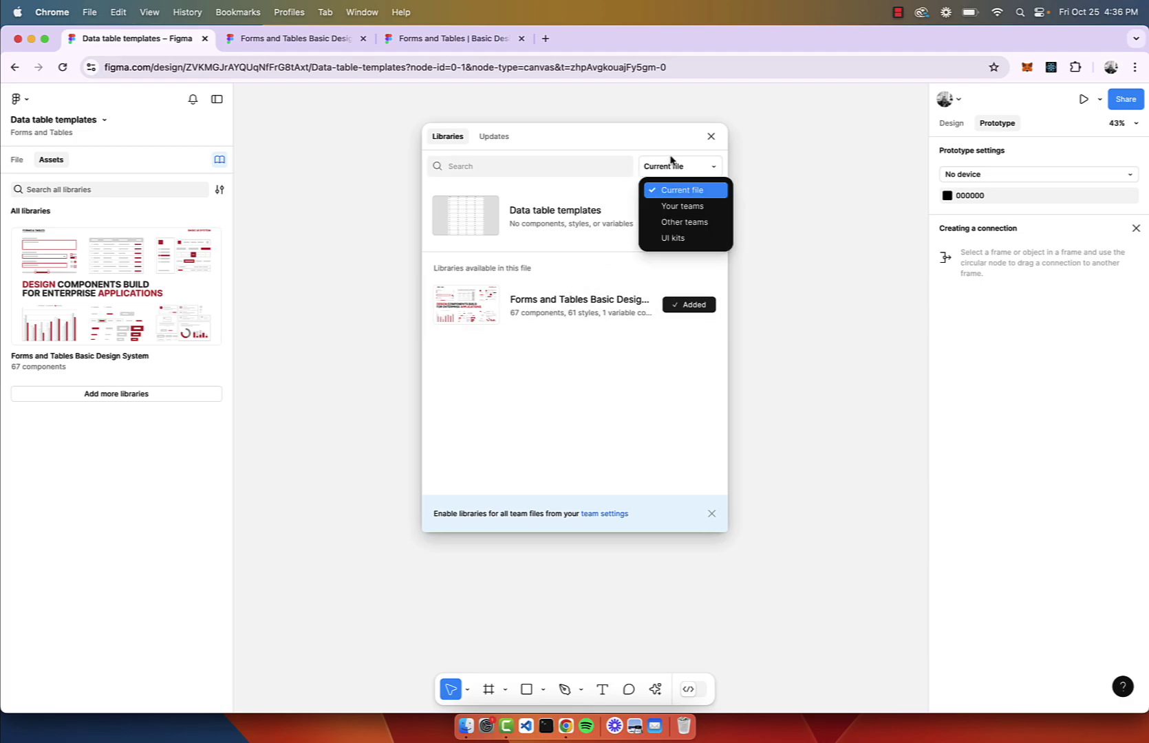
pyautogui.click(685, 207)
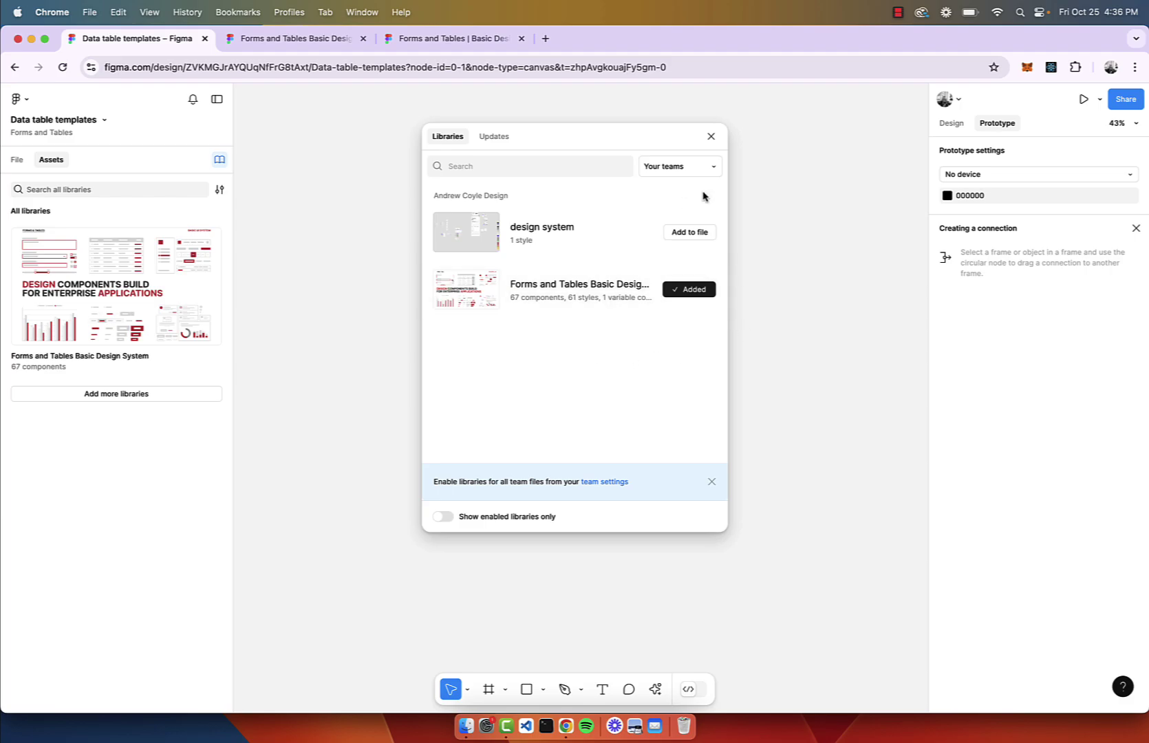
pyautogui.click(711, 136)
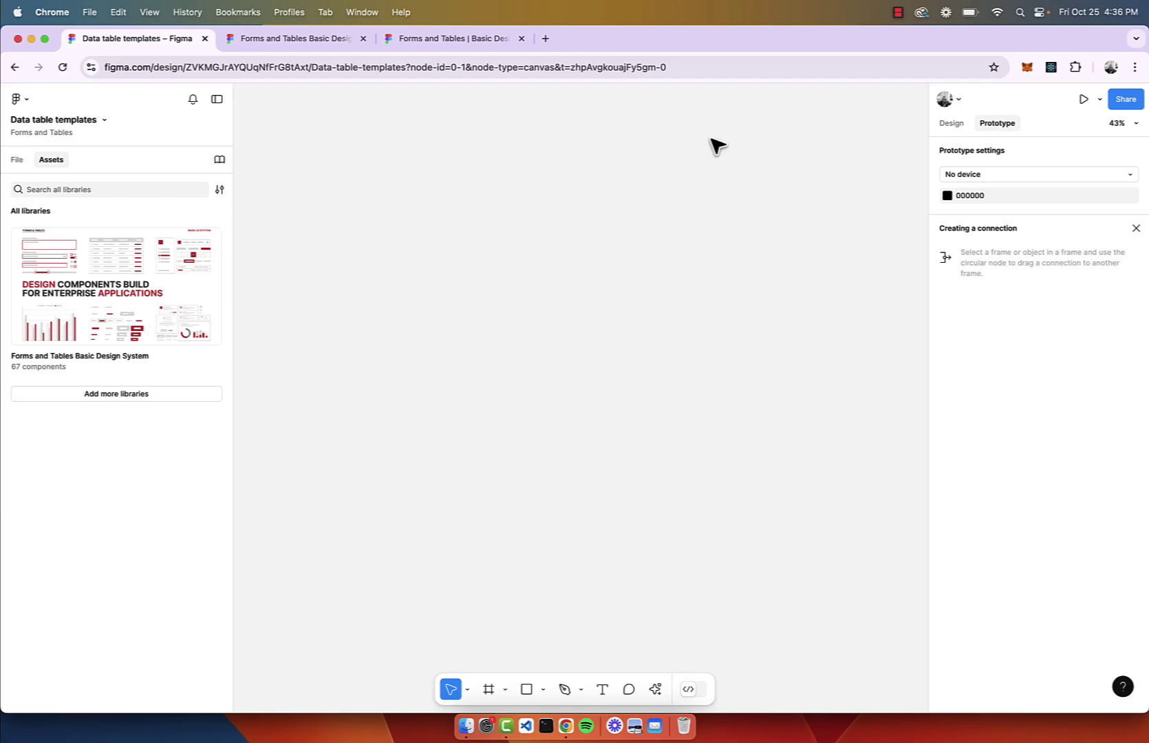
# Drag a table cell from the Forms and Tables library's tables category onto the canvas.
pyautogui.click(16, 161)
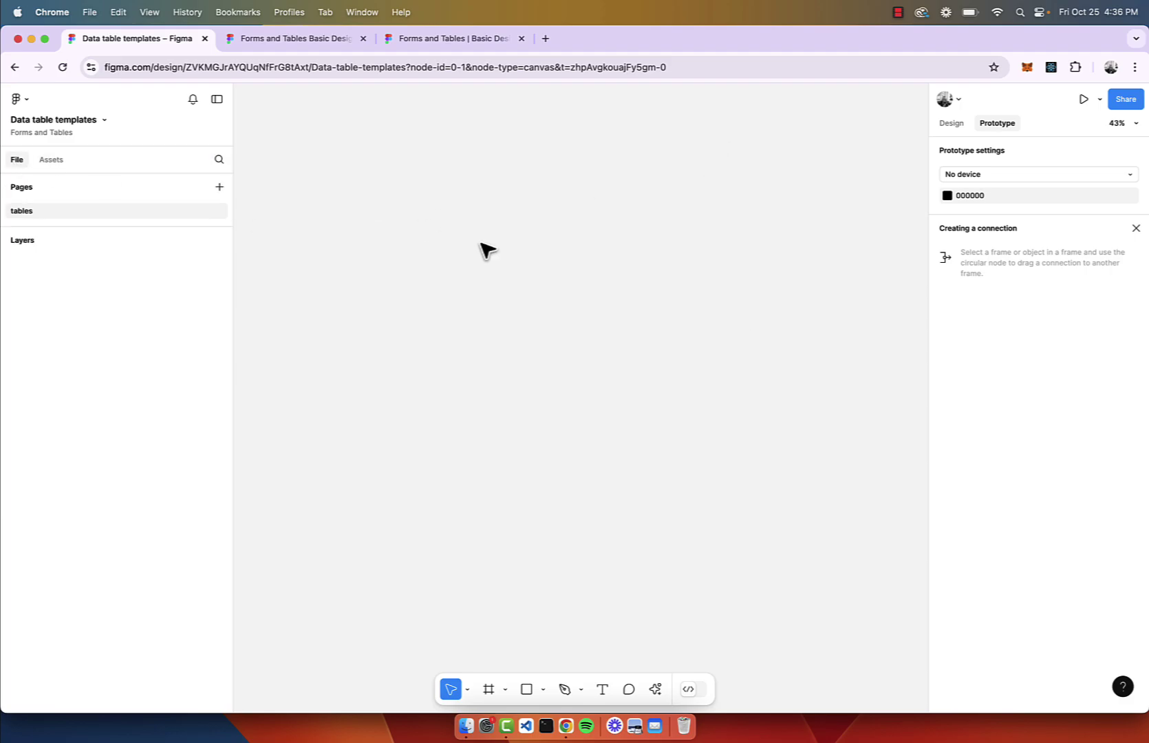
pyautogui.click(51, 160)
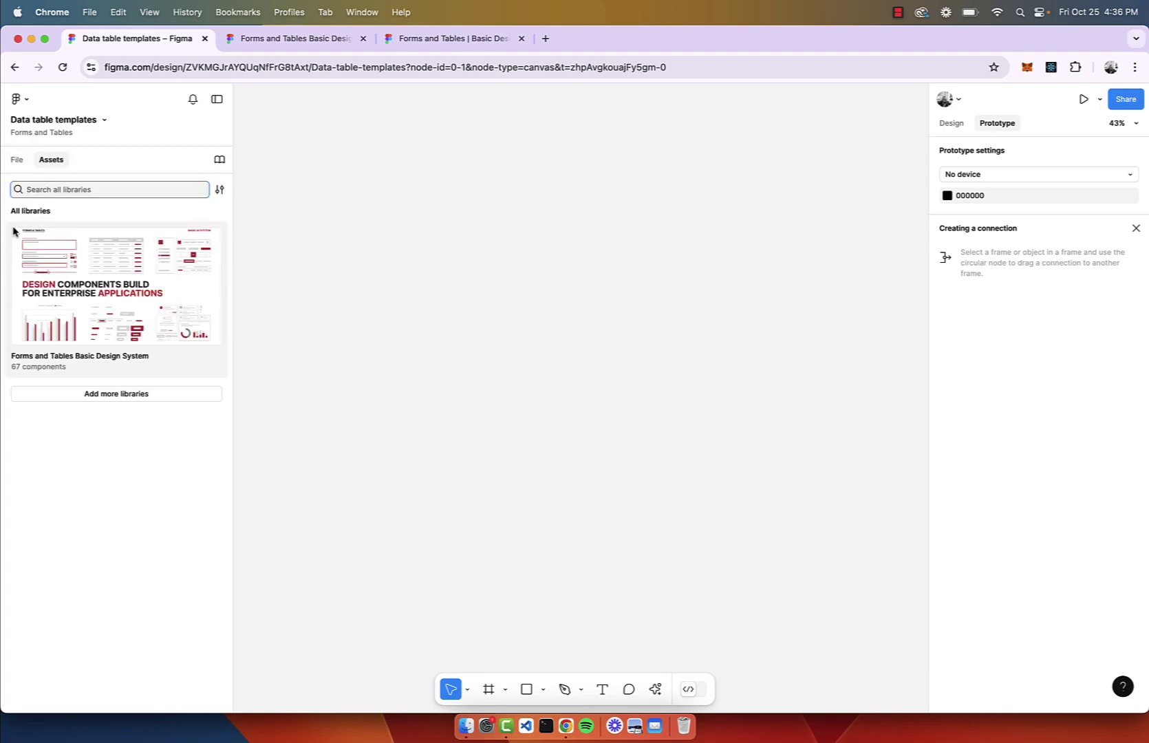
pyautogui.click(87, 303)
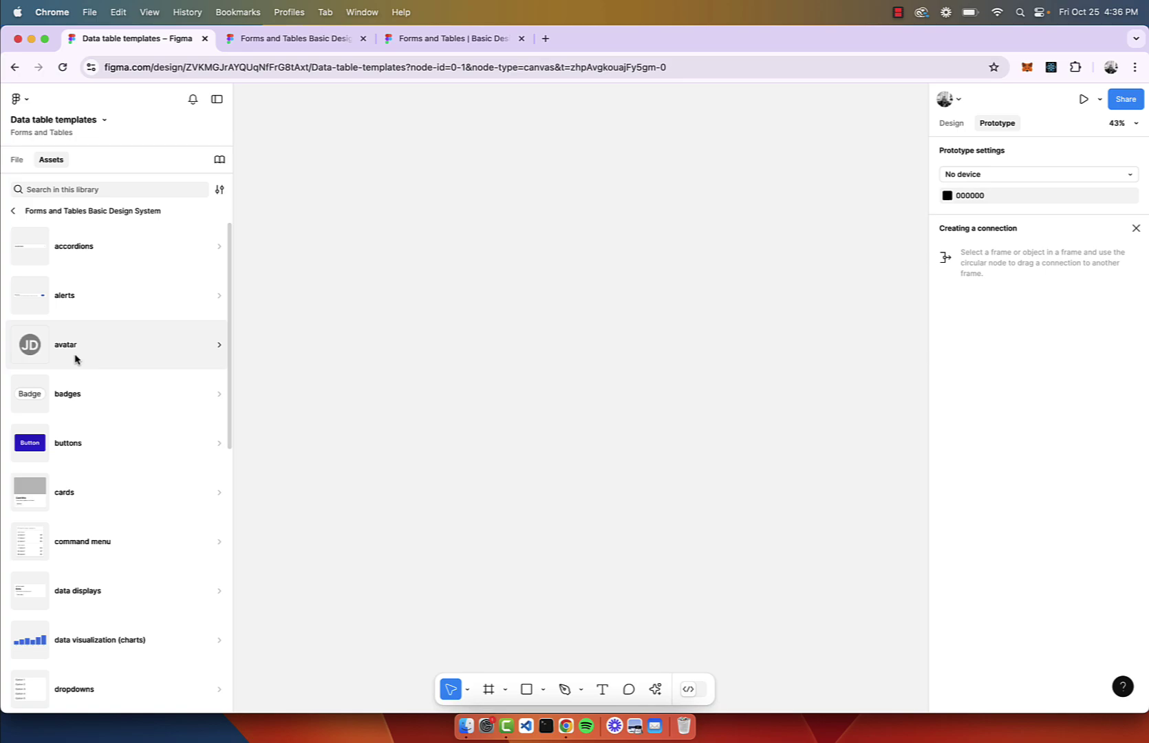
pyautogui.scroll(-10, 75, 359)
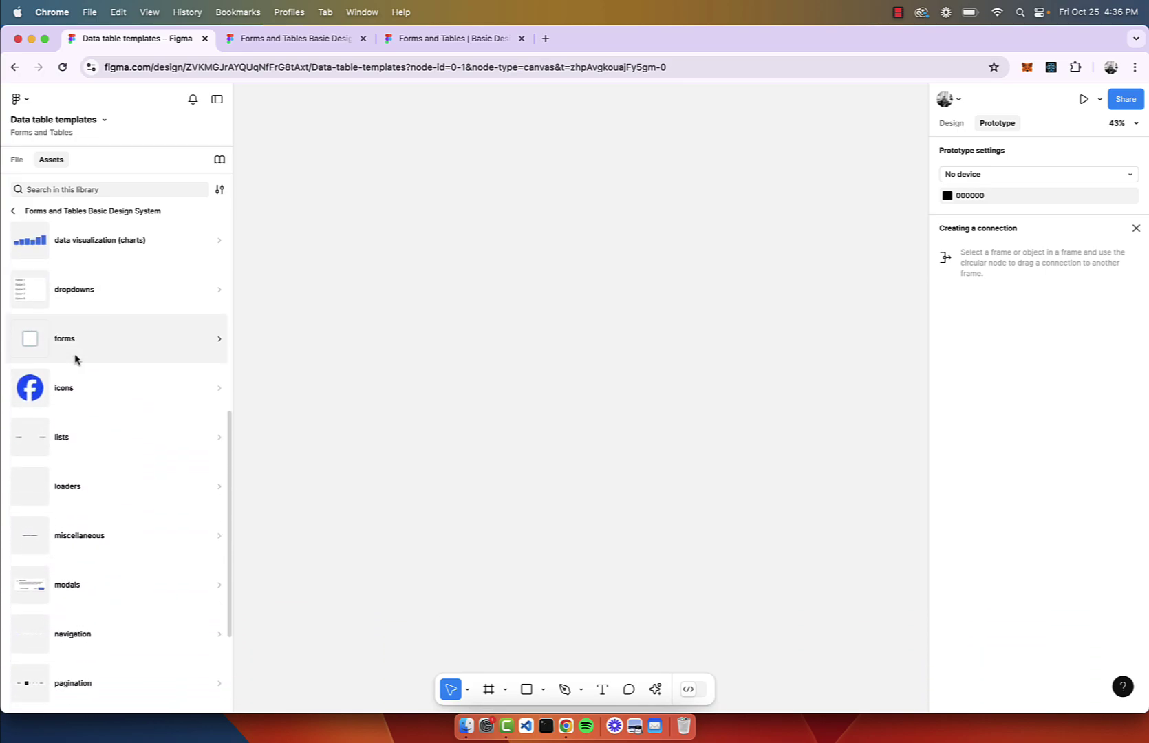
pyautogui.scroll(-4, 75, 358)
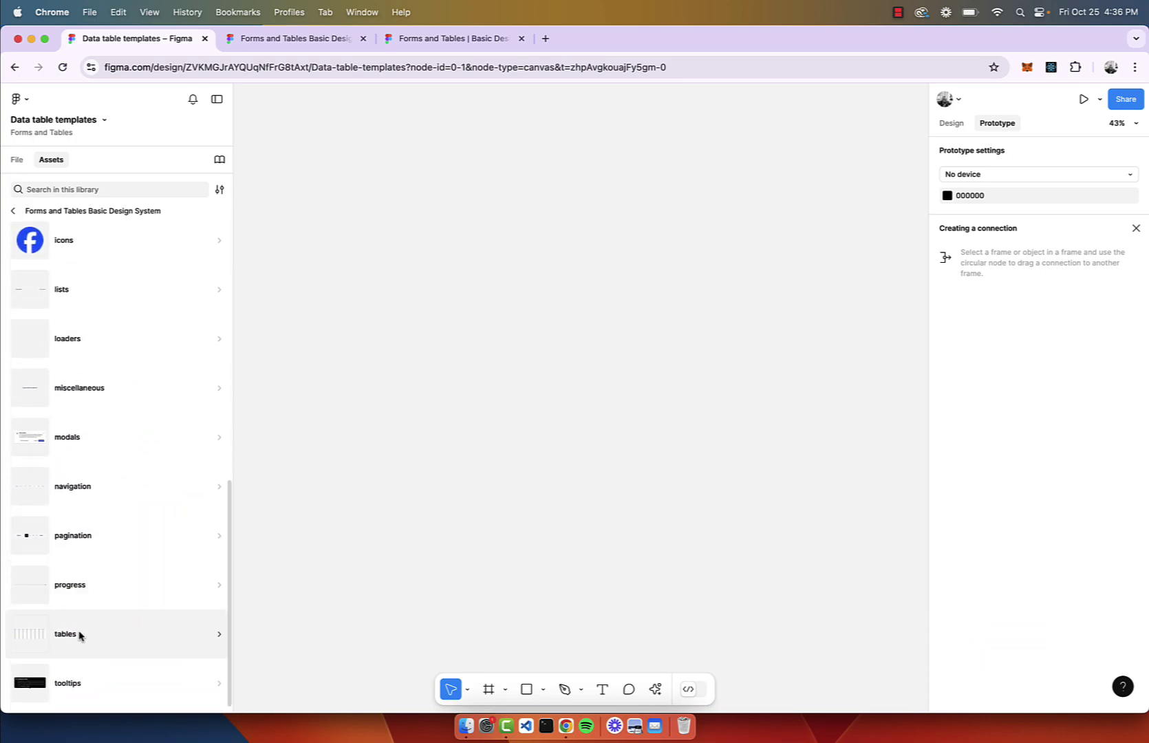
pyautogui.click(78, 635)
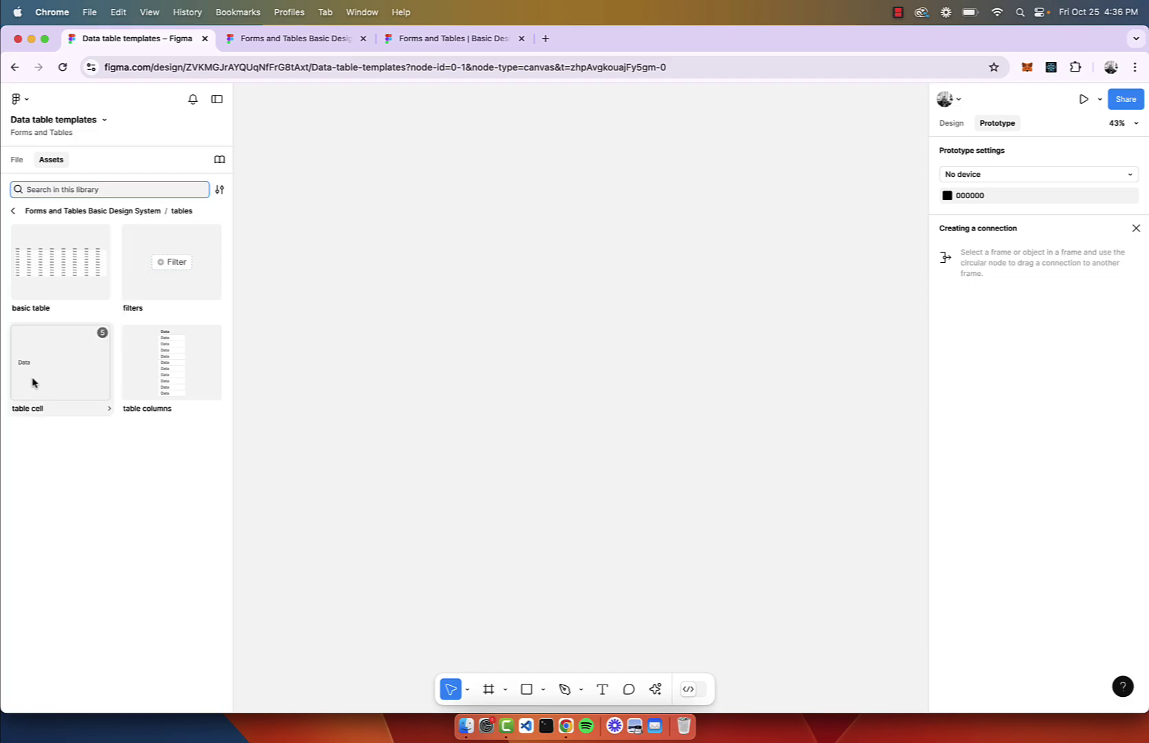
pyautogui.moveTo(32, 383); pyautogui.dragTo(521, 362)
# Set the placed Data cell's size to md (205×50).
pyautogui.click(536, 294)
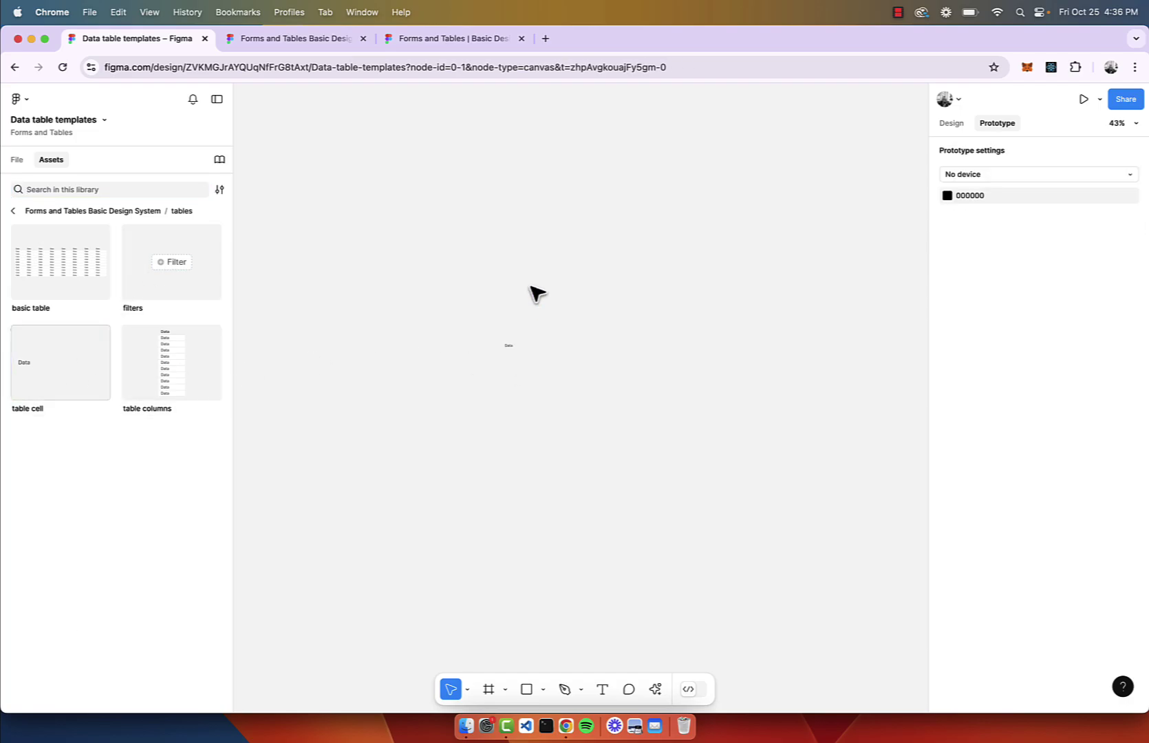
pyautogui.scroll(5, 540, 342)
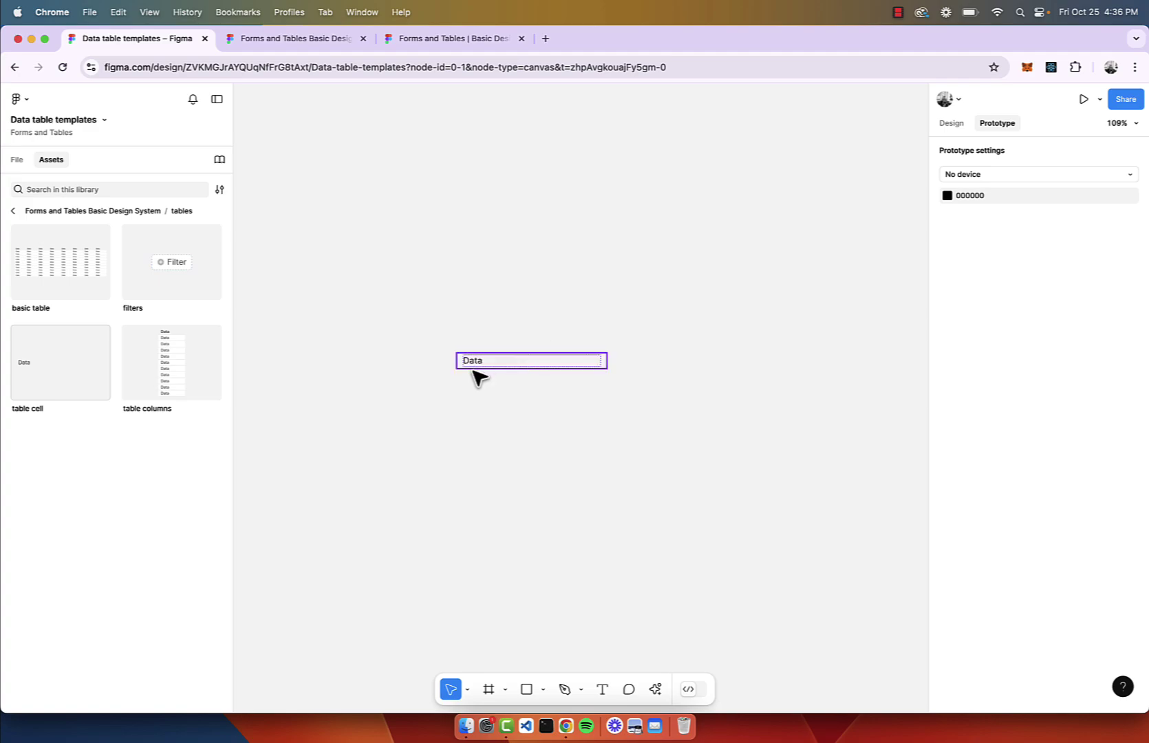
pyautogui.click(476, 365)
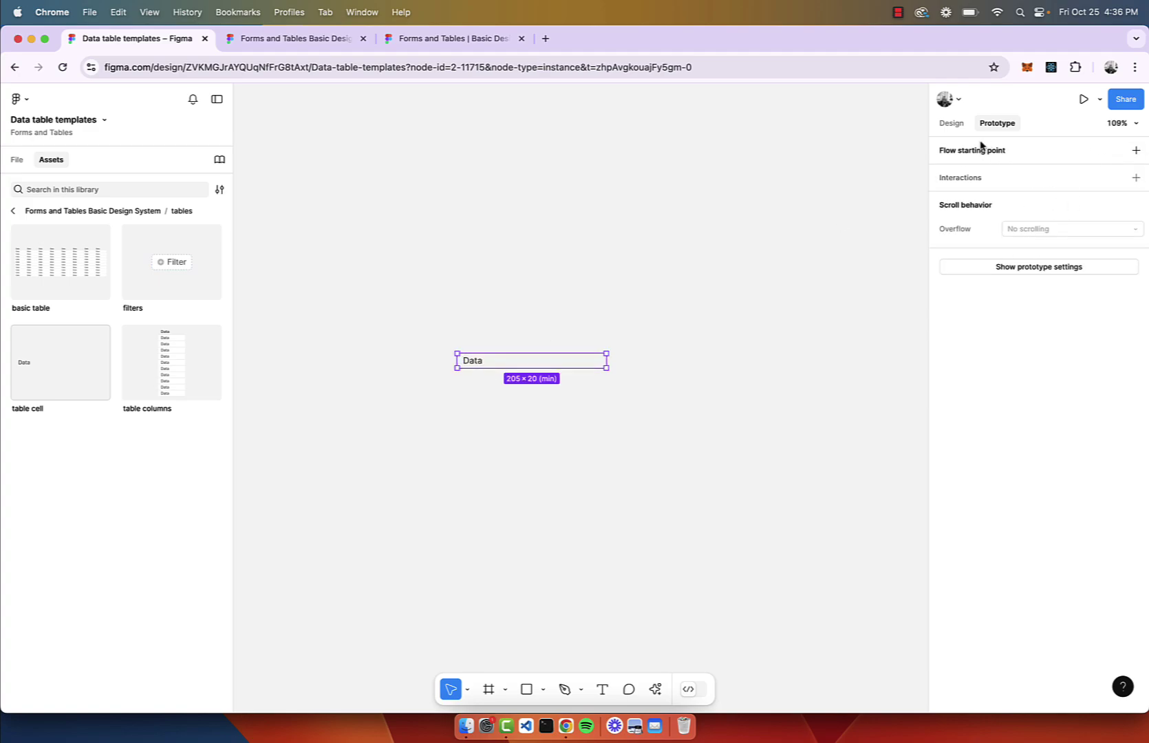
pyautogui.click(950, 123)
pyautogui.click(1098, 199)
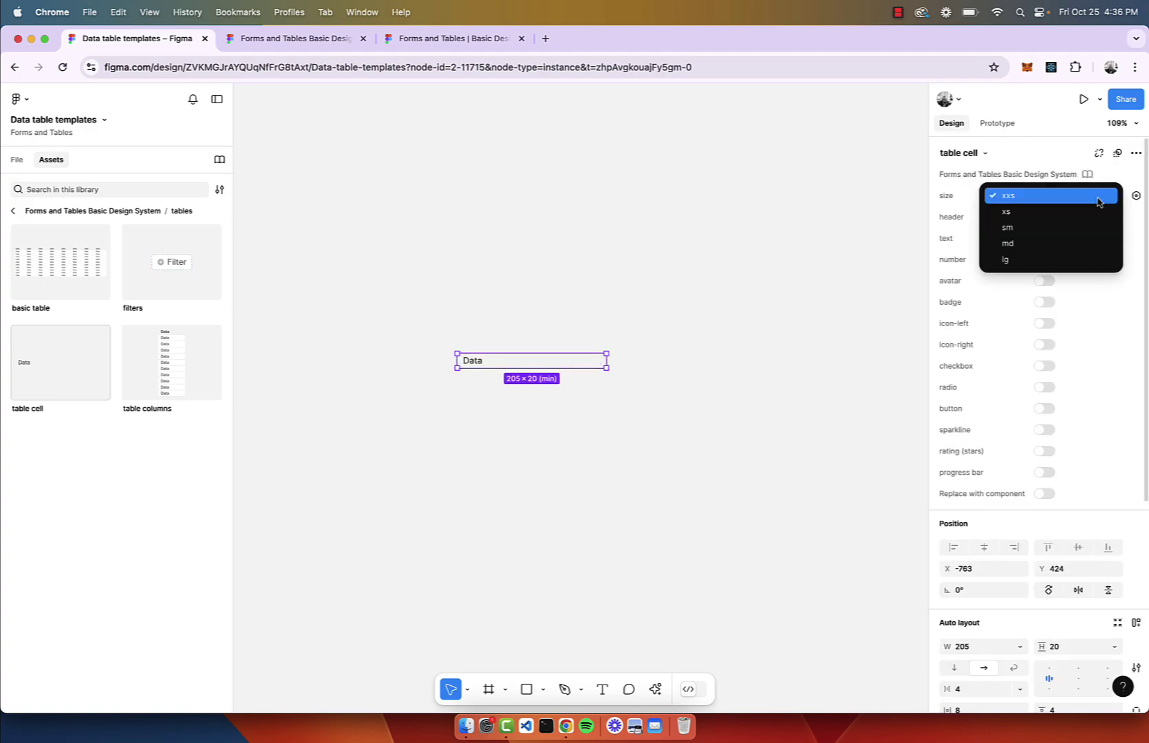
pyautogui.click(1047, 235)
pyautogui.click(683, 331)
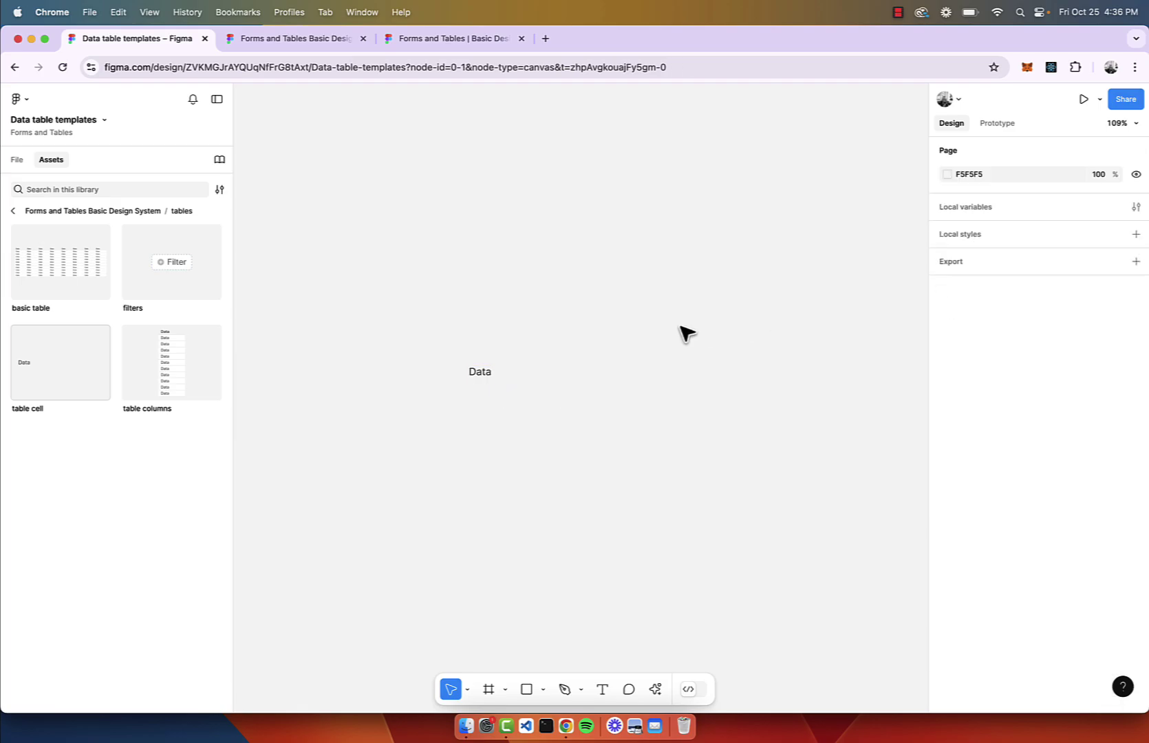
pyautogui.click(565, 364)
pyautogui.scroll(-3, 569, 341)
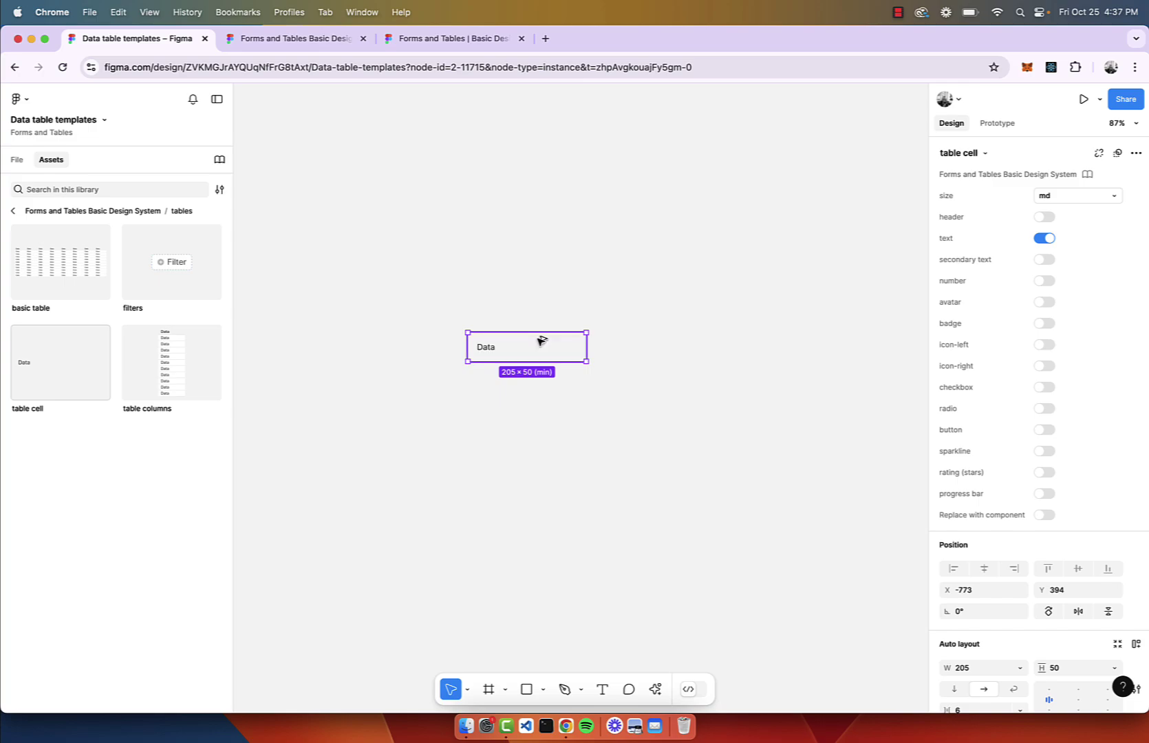
# Duplicate the Data cell downward into a stacked column of eleven cells.
pyautogui.moveTo(542, 343); pyautogui.dragTo(544, 372)
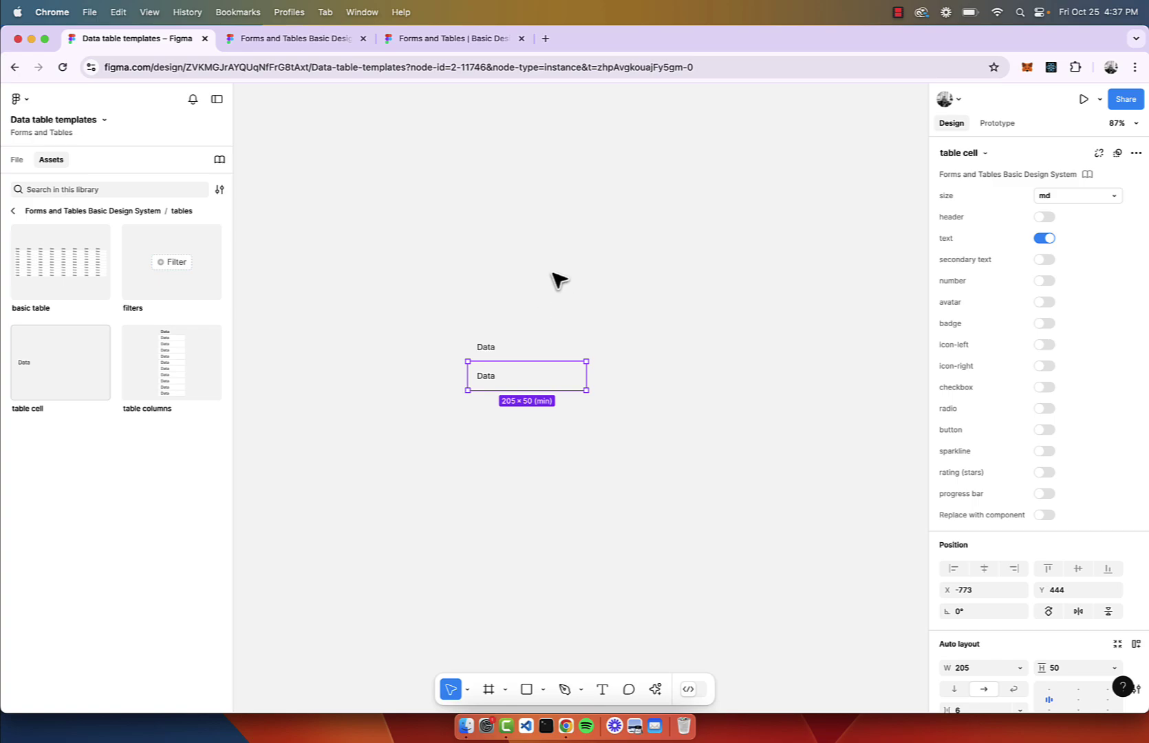
pyautogui.press('super+d')
pyautogui.press('super+d')
pyautogui.press('super+d')
pyautogui.press('super+d')
pyautogui.press('super+d')
pyautogui.press('super+d')
pyautogui.press('super+d')
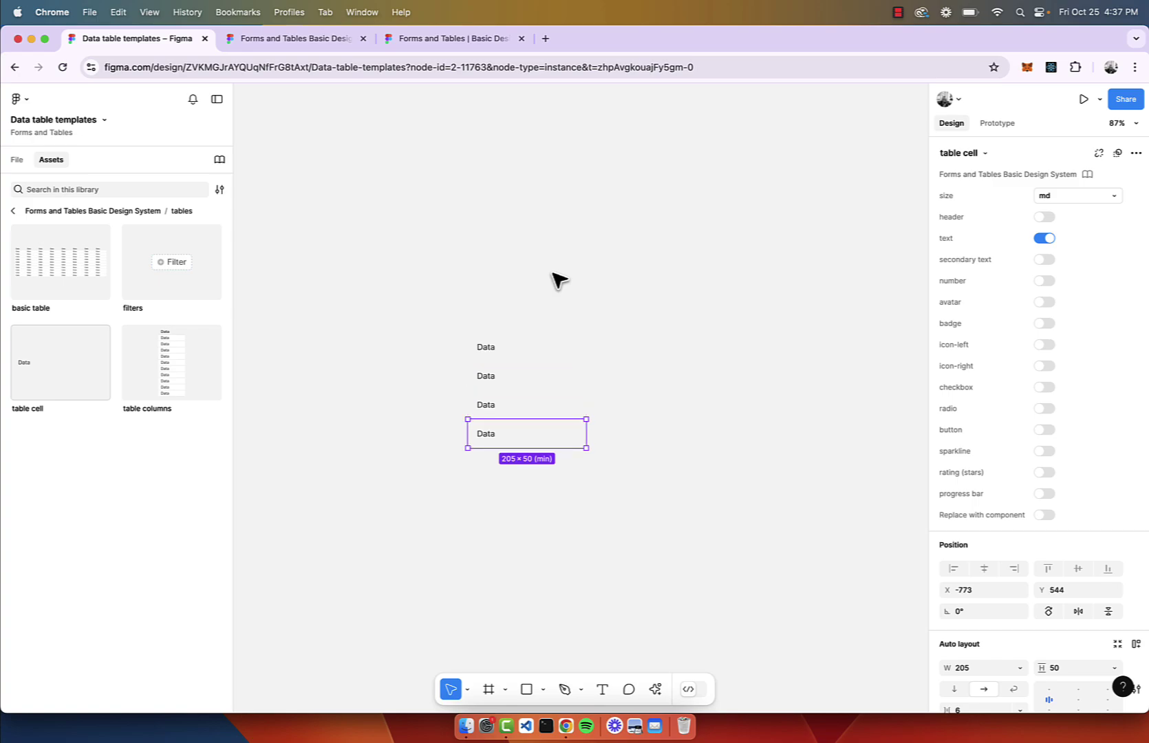
pyautogui.press('super+d')
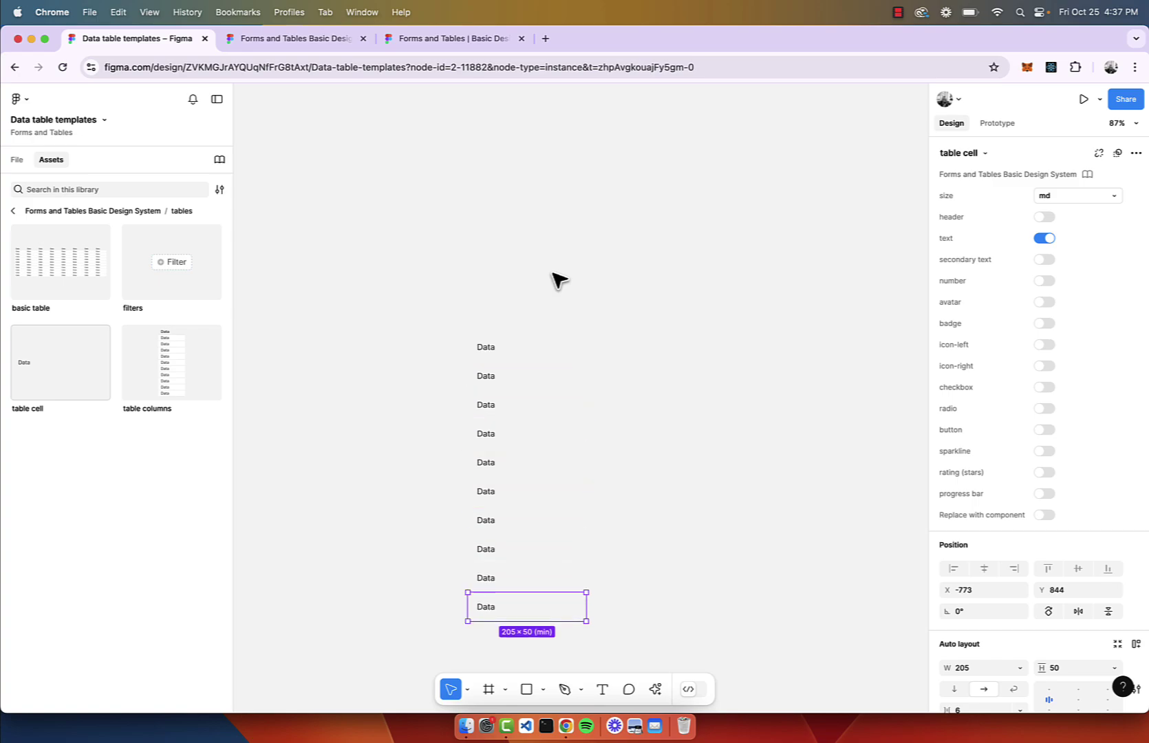
pyautogui.press('super+d')
pyautogui.scroll(-2, 559, 279)
pyautogui.hscroll(1, 559, 278)
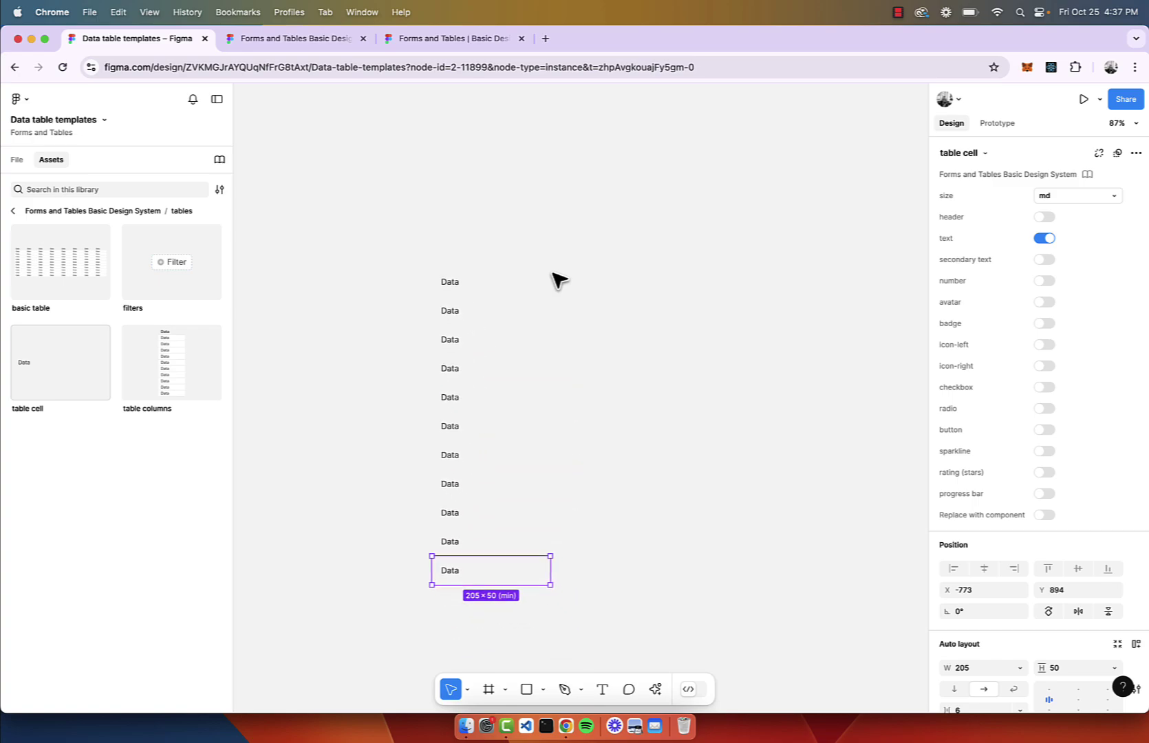
# Turn the top cell into a Header cell with its Data text switched off.
pyautogui.click(507, 283)
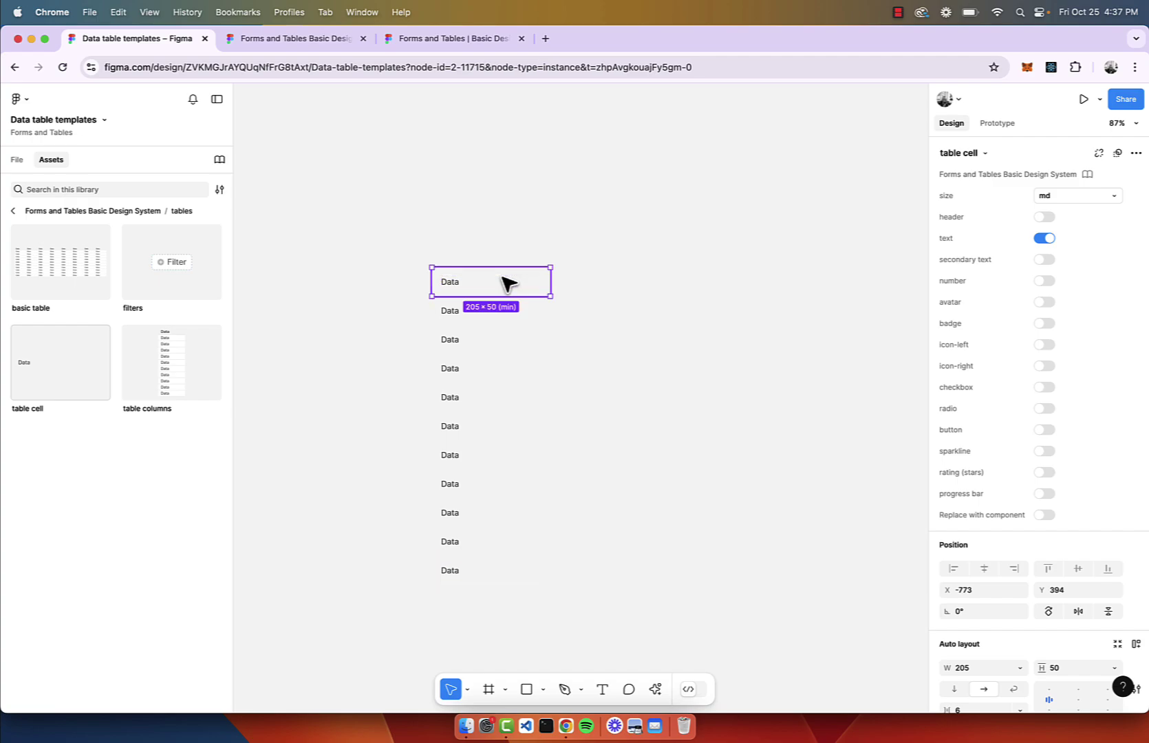
pyautogui.click(1040, 239)
pyautogui.click(1045, 217)
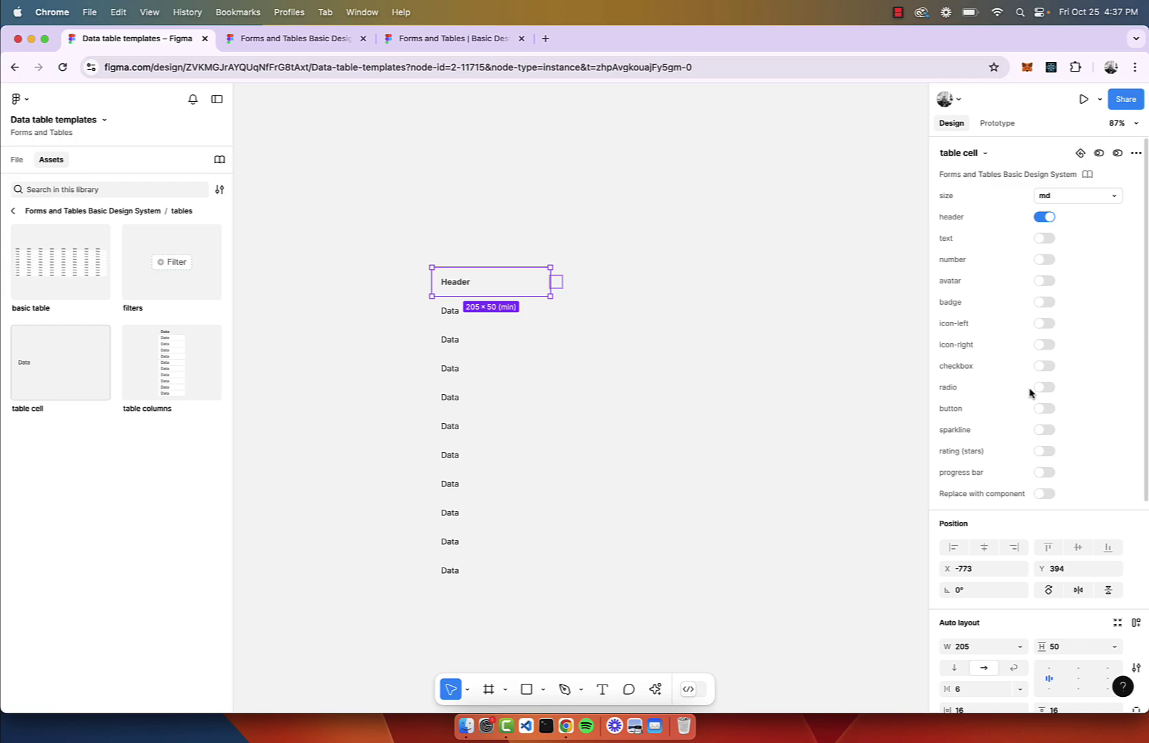
# Fill the Header cell with the library's Grey-4 (border) colour style.
pyautogui.scroll(-5, 1036, 612)
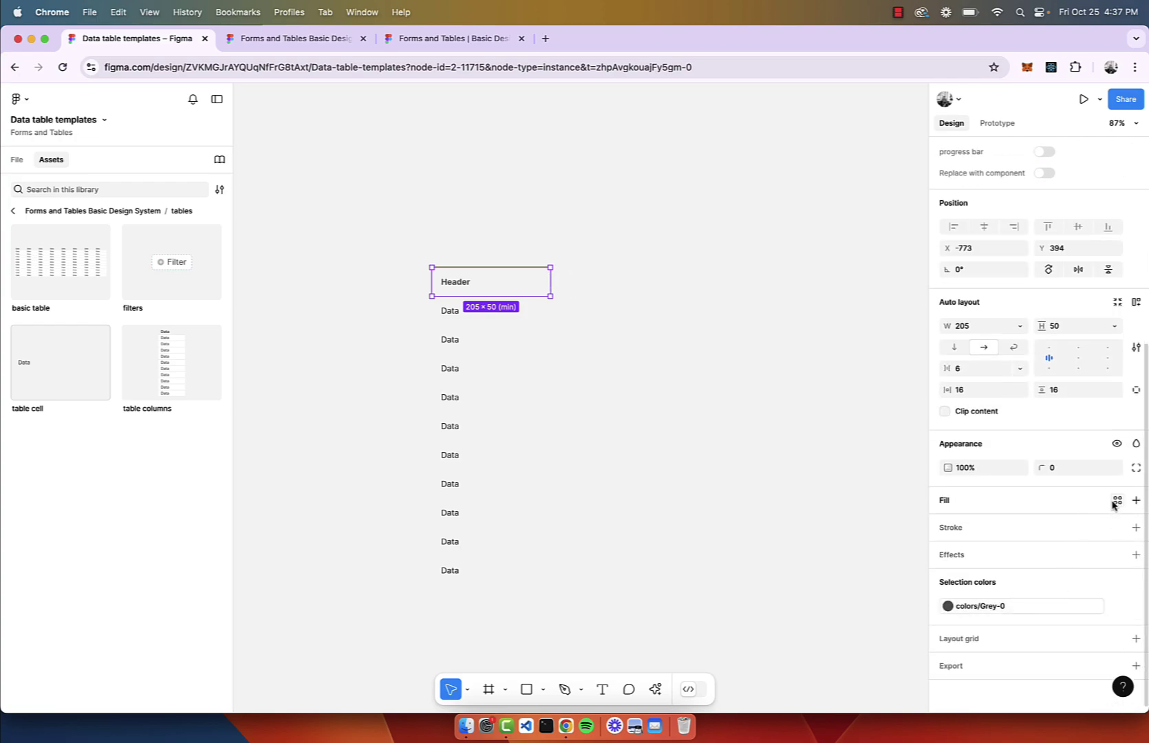
pyautogui.click(1118, 500)
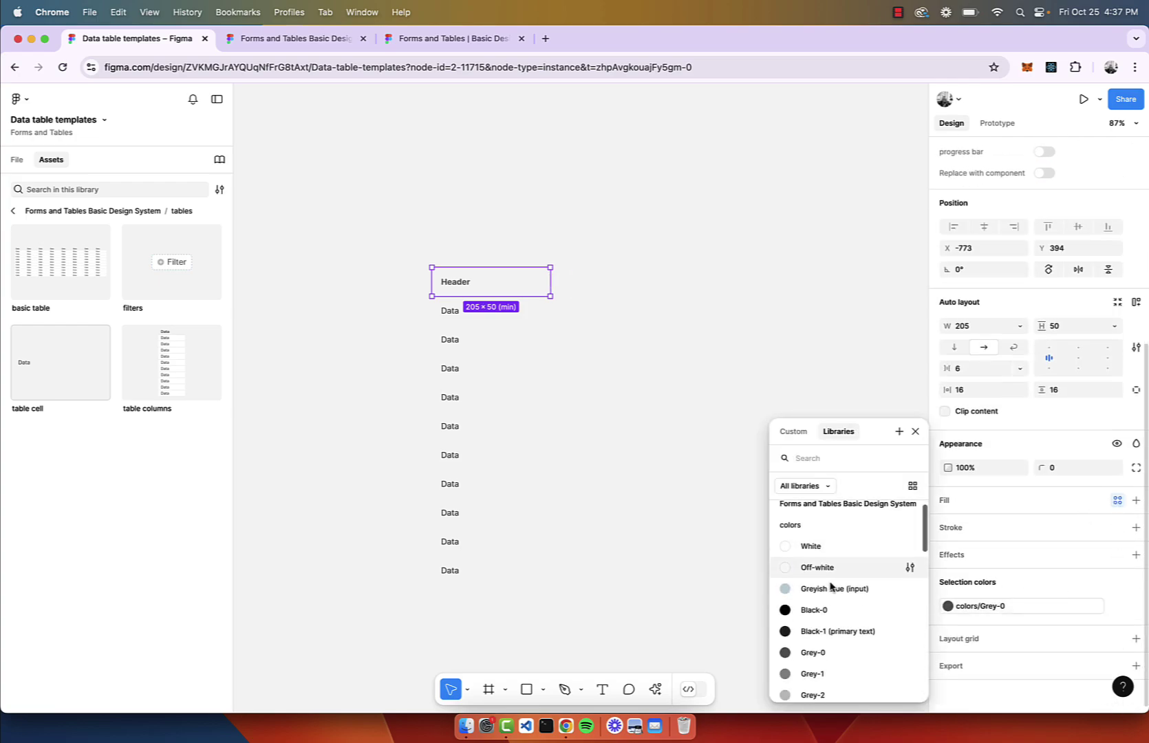
pyautogui.scroll(-5, 831, 589)
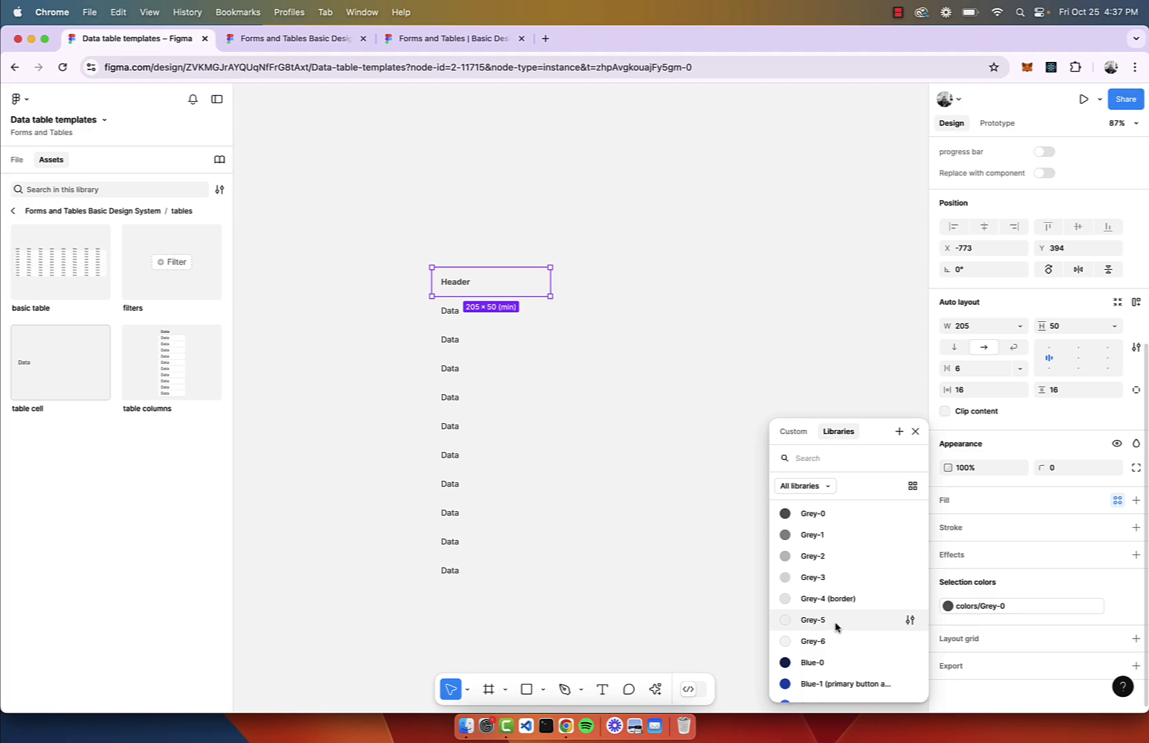
pyautogui.click(838, 605)
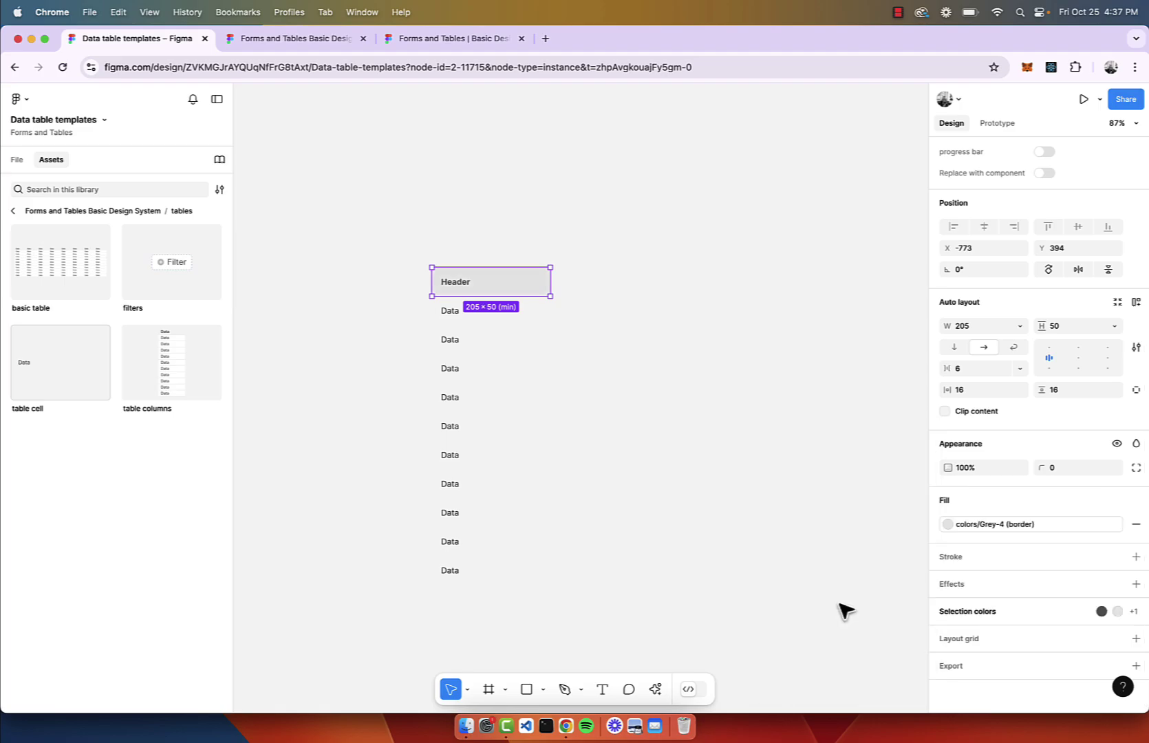
pyautogui.click(577, 348)
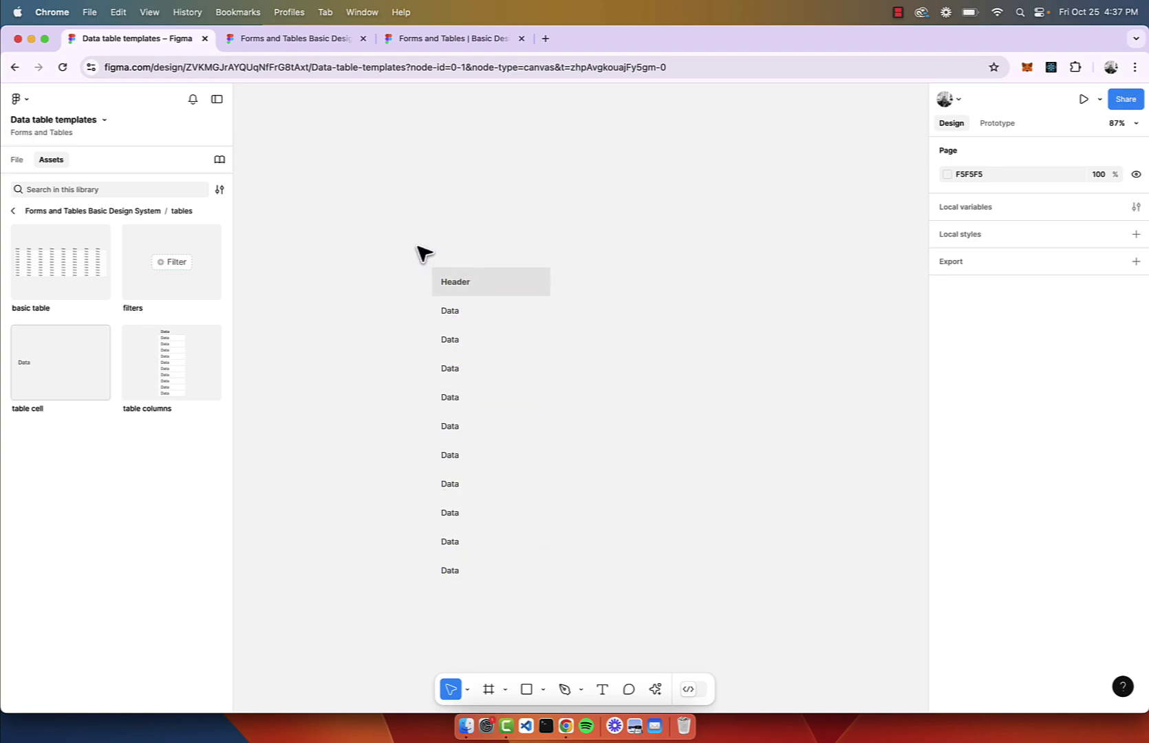
# Wrap the eleven cells in an auto-layout frame named col and widen it.
pyautogui.moveTo(418, 246); pyautogui.dragTo(609, 600)
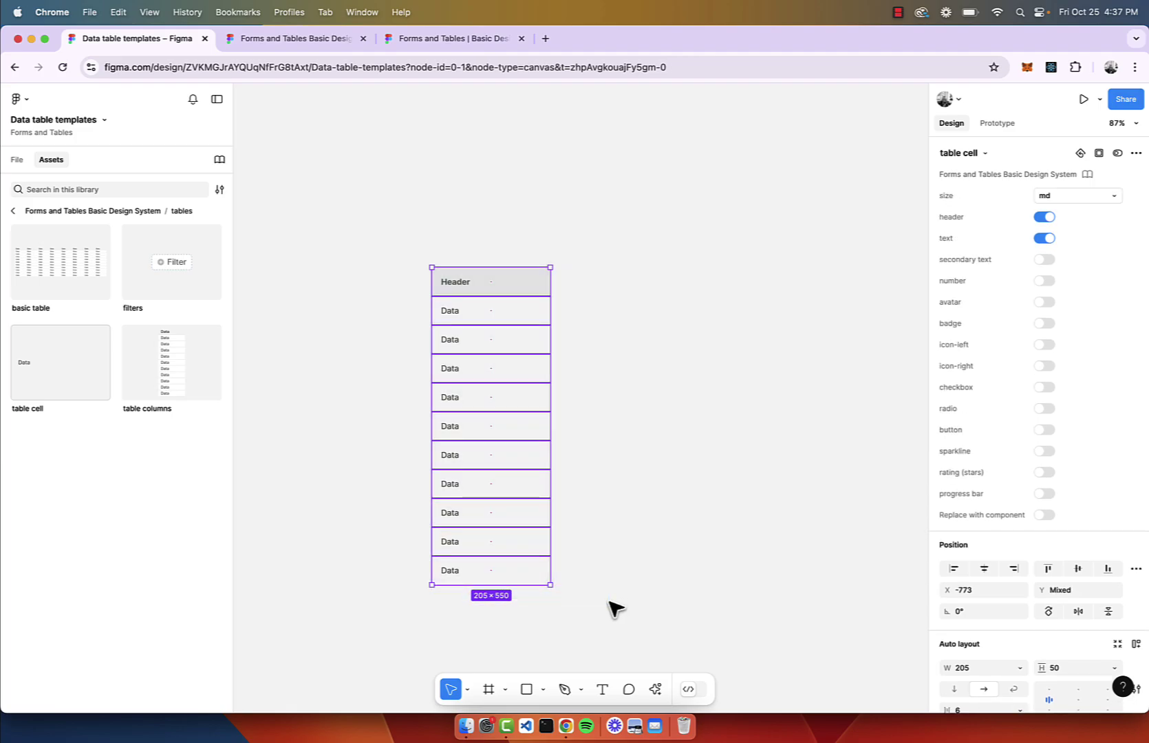
pyautogui.hotkey('shift', 'a')
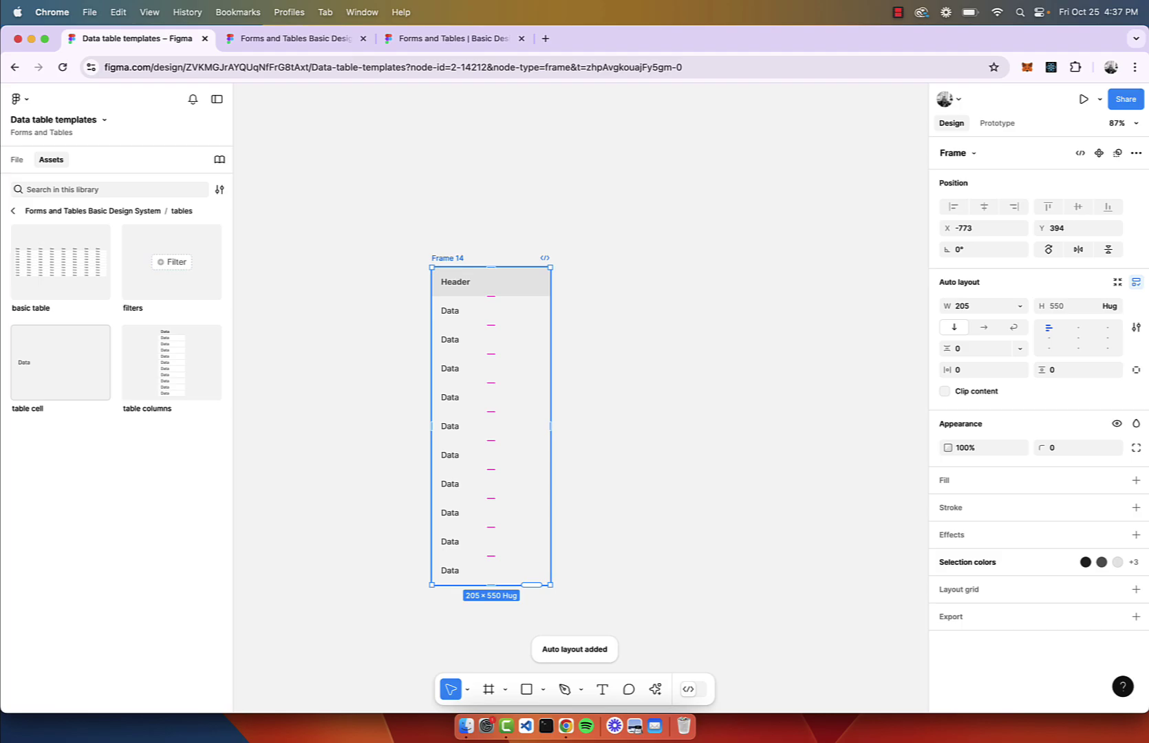
pyautogui.press('super+r')
pyautogui.write('cd')
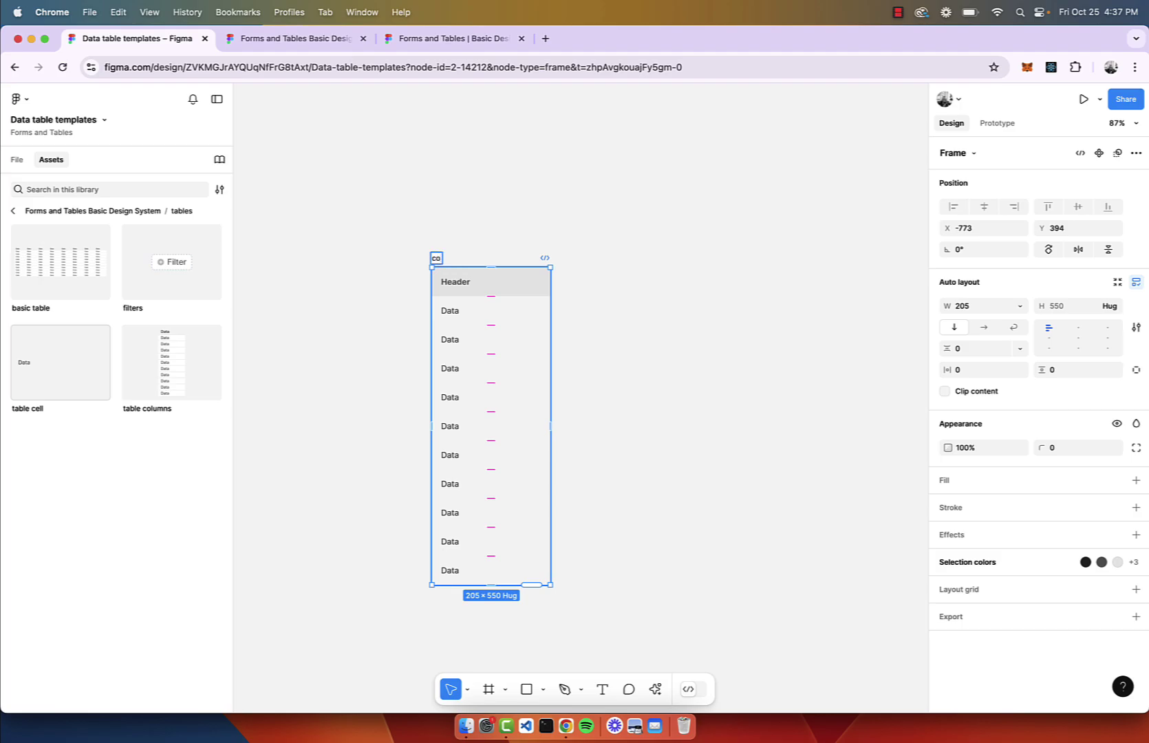
pyautogui.write('l')
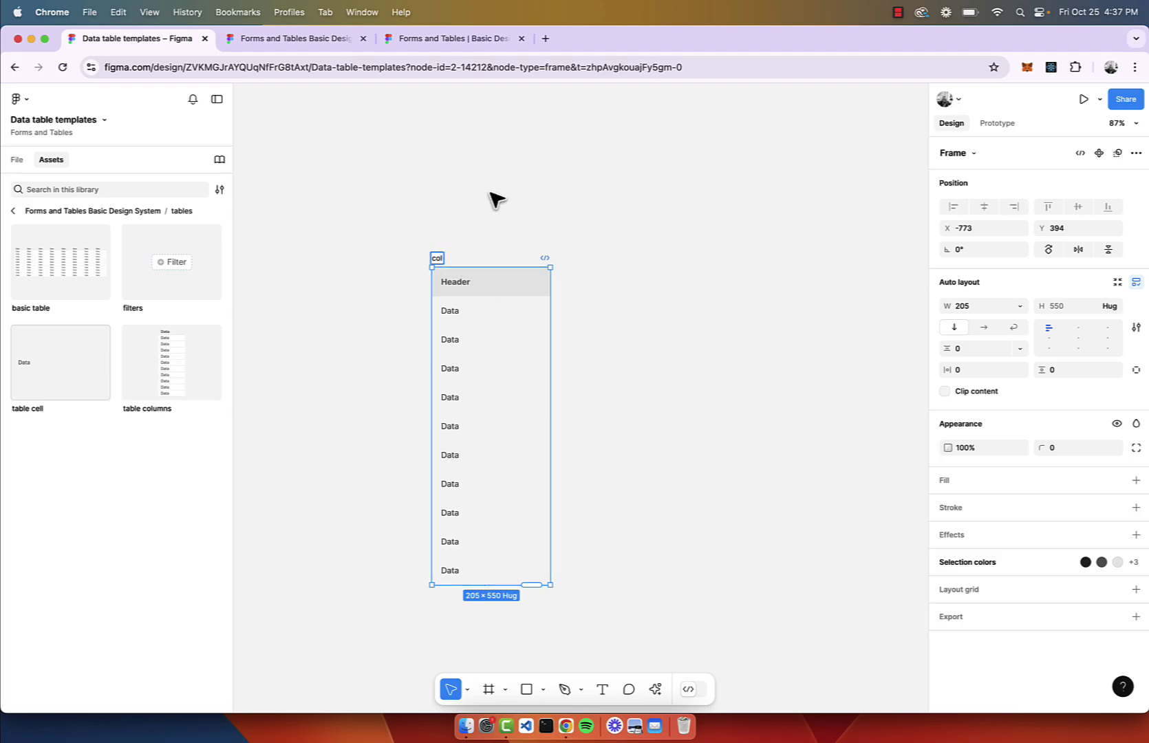
pyautogui.click(483, 207)
pyautogui.click(437, 259)
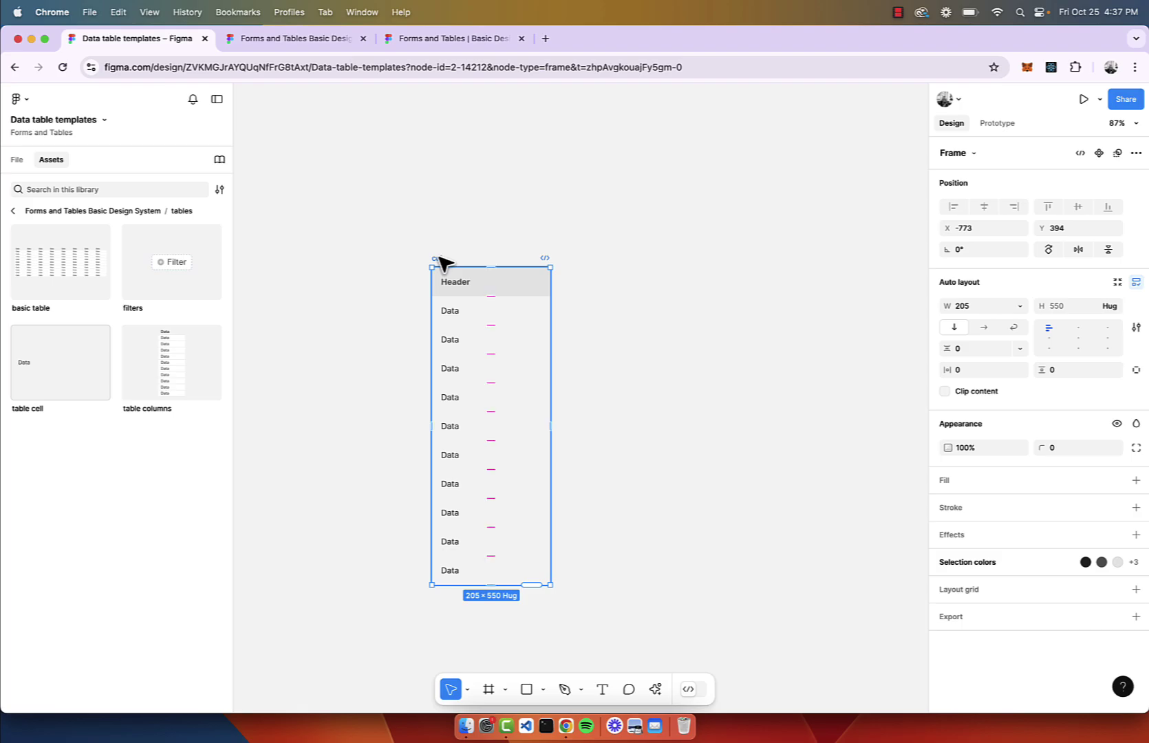
pyautogui.moveTo(549, 358); pyautogui.dragTo(641, 382)
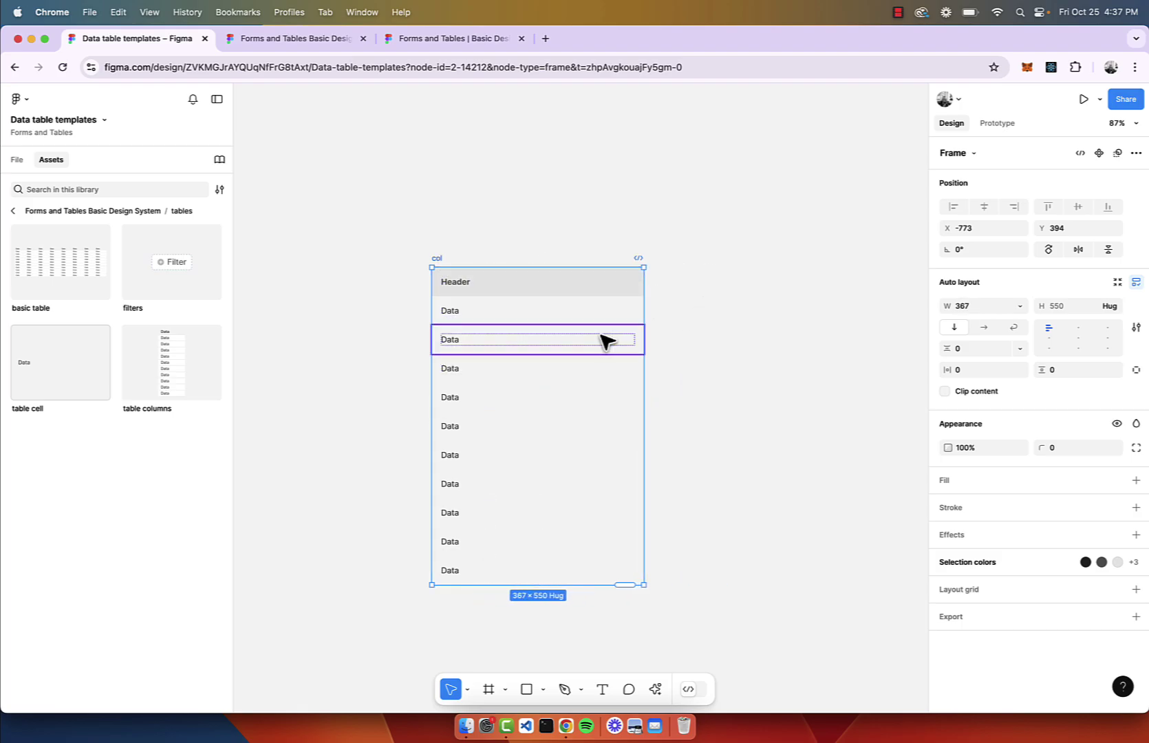
# Set the col column to Hug contents and review the cells' width sizing.
pyautogui.click(497, 291)
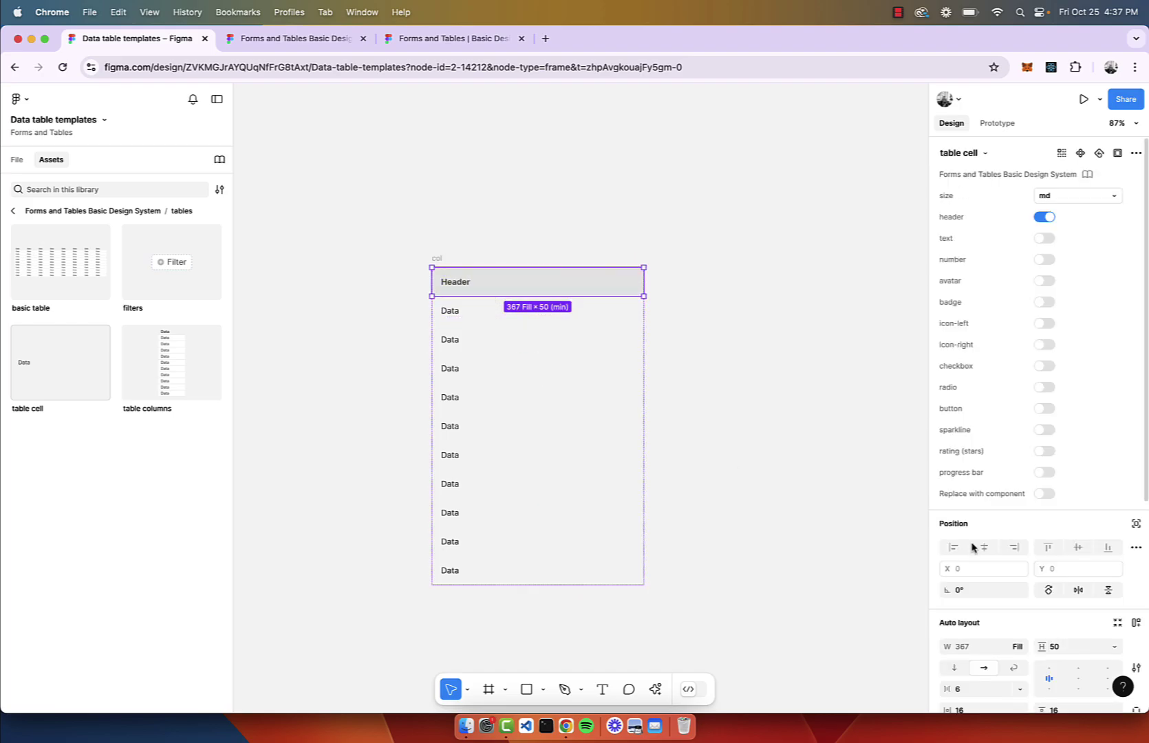
pyautogui.scroll(-3, 972, 547)
pyautogui.scroll(-1, 972, 547)
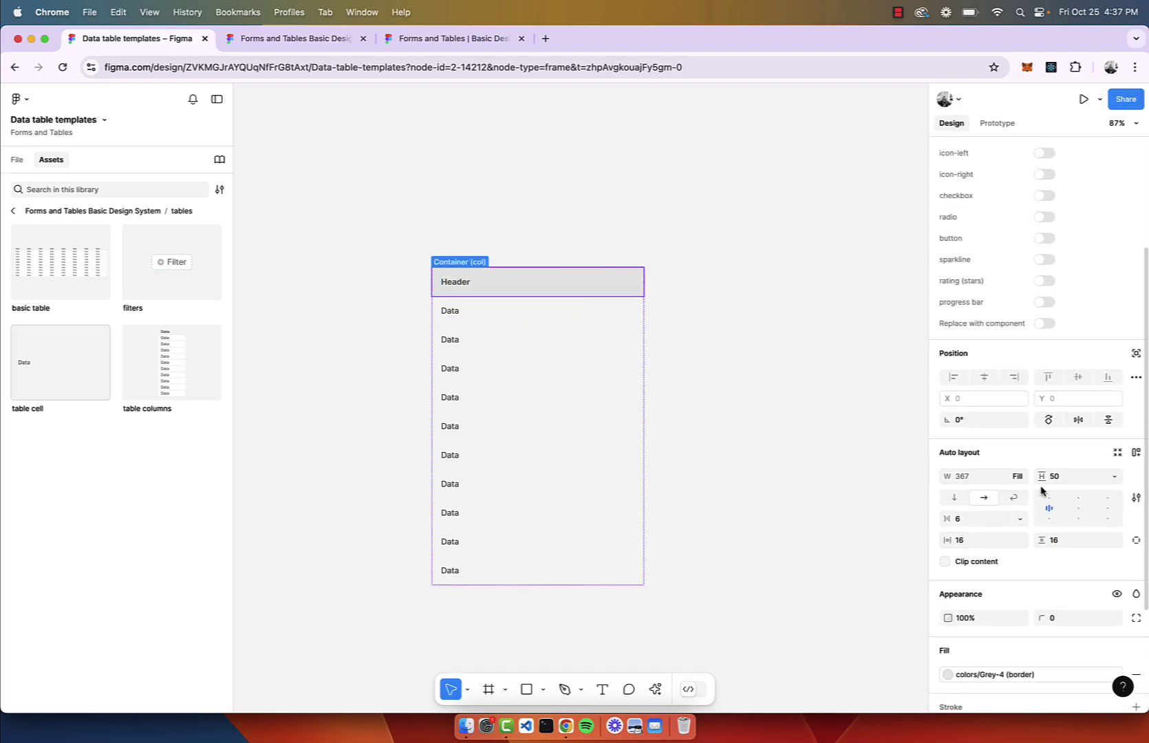
pyautogui.click(1020, 477)
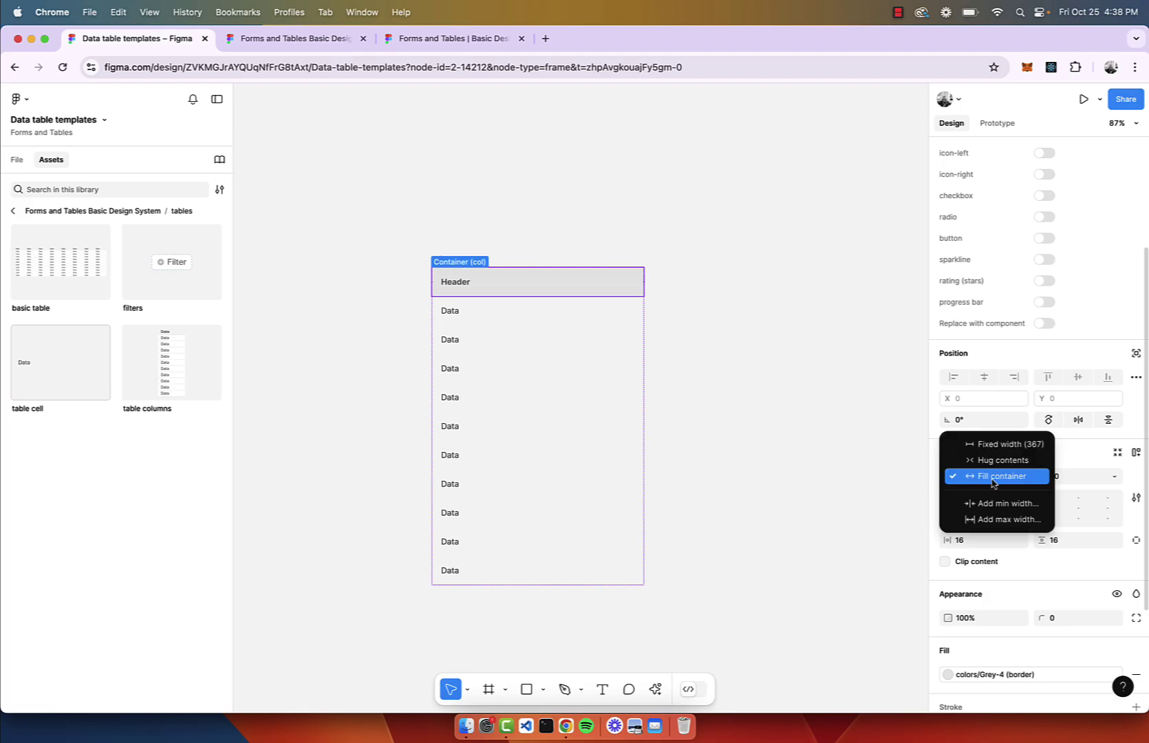
pyautogui.click(1046, 461)
pyautogui.click(433, 219)
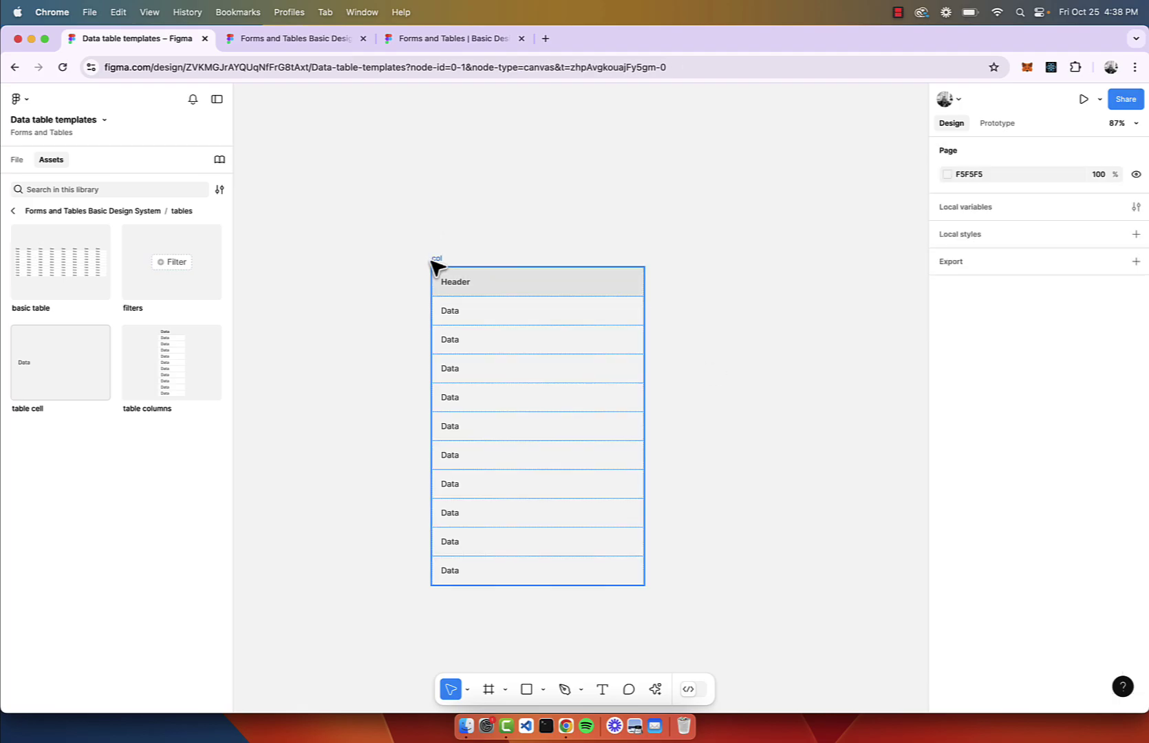
pyautogui.click(437, 259)
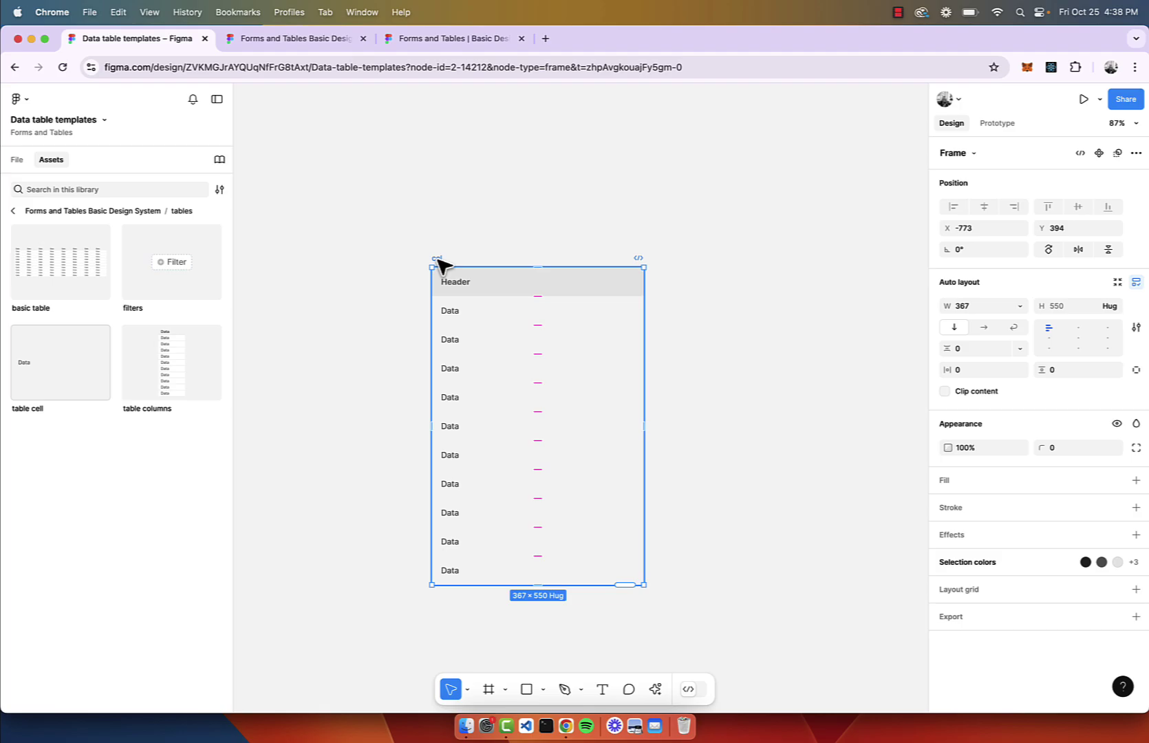
pyautogui.press('Return')
pyautogui.scroll(-2, 1014, 653)
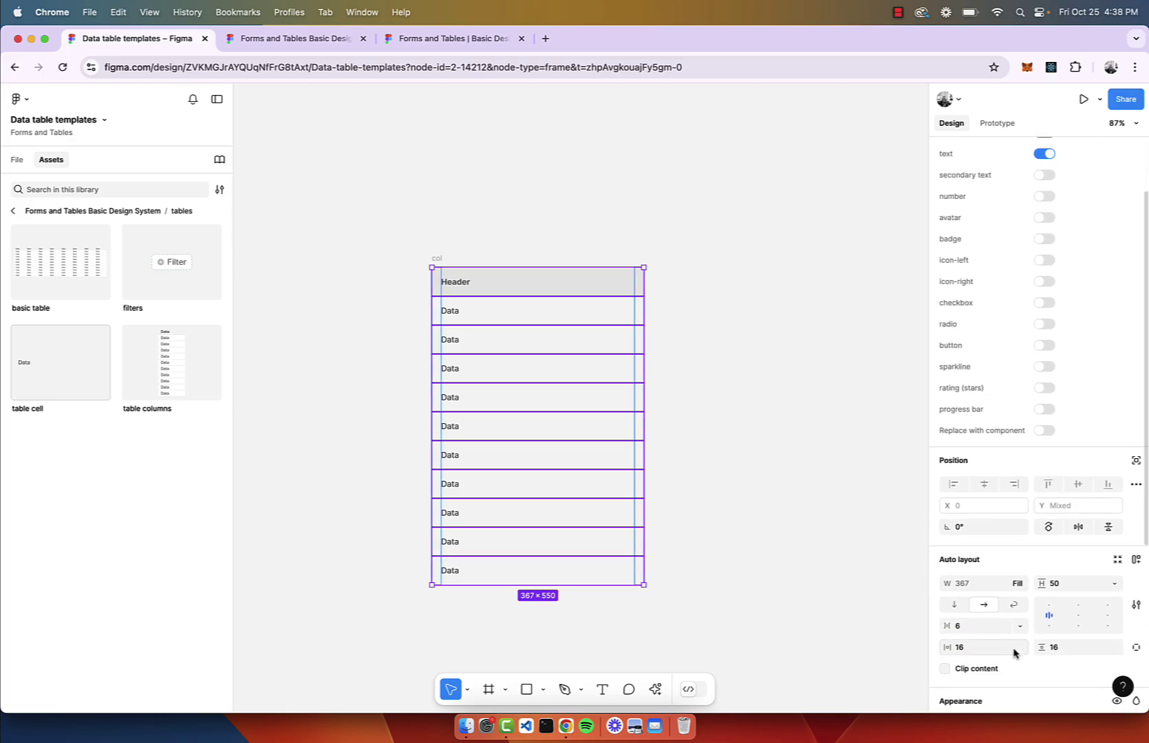
pyautogui.click(1020, 583)
pyautogui.click(1019, 584)
pyautogui.click(616, 194)
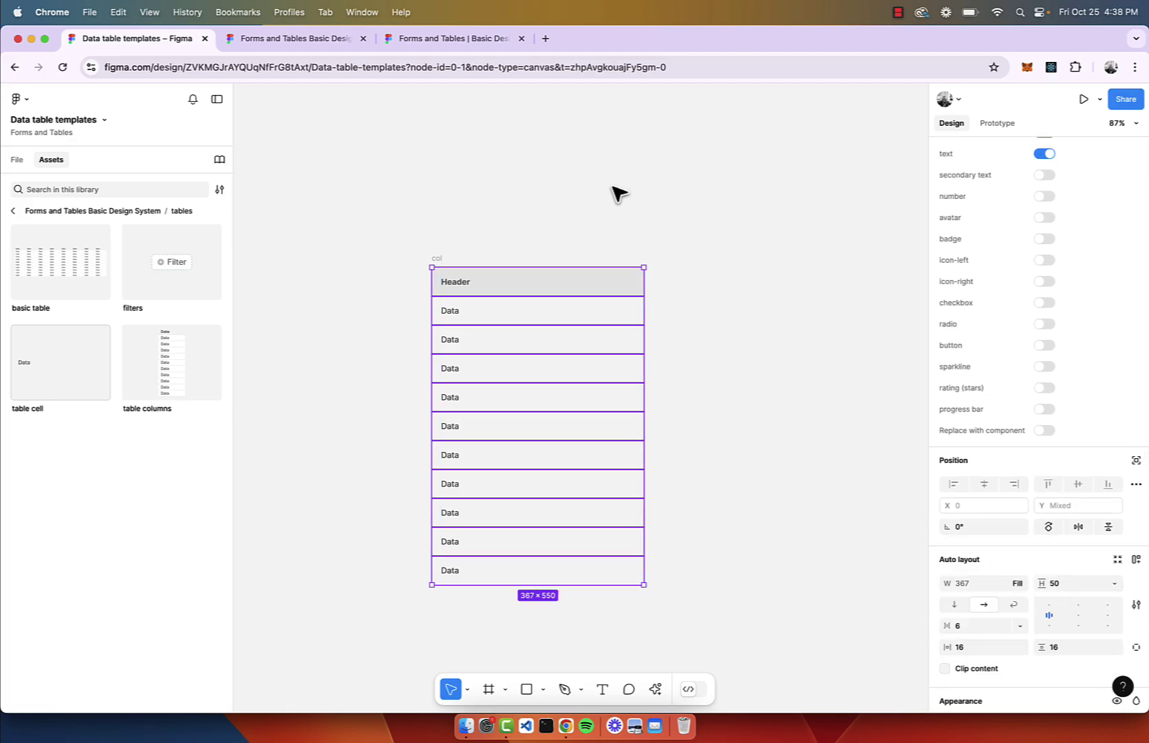
pyautogui.click(437, 259)
# Narrow the col column to 223 wide.
pyautogui.moveTo(642, 393); pyautogui.dragTo(562, 394)
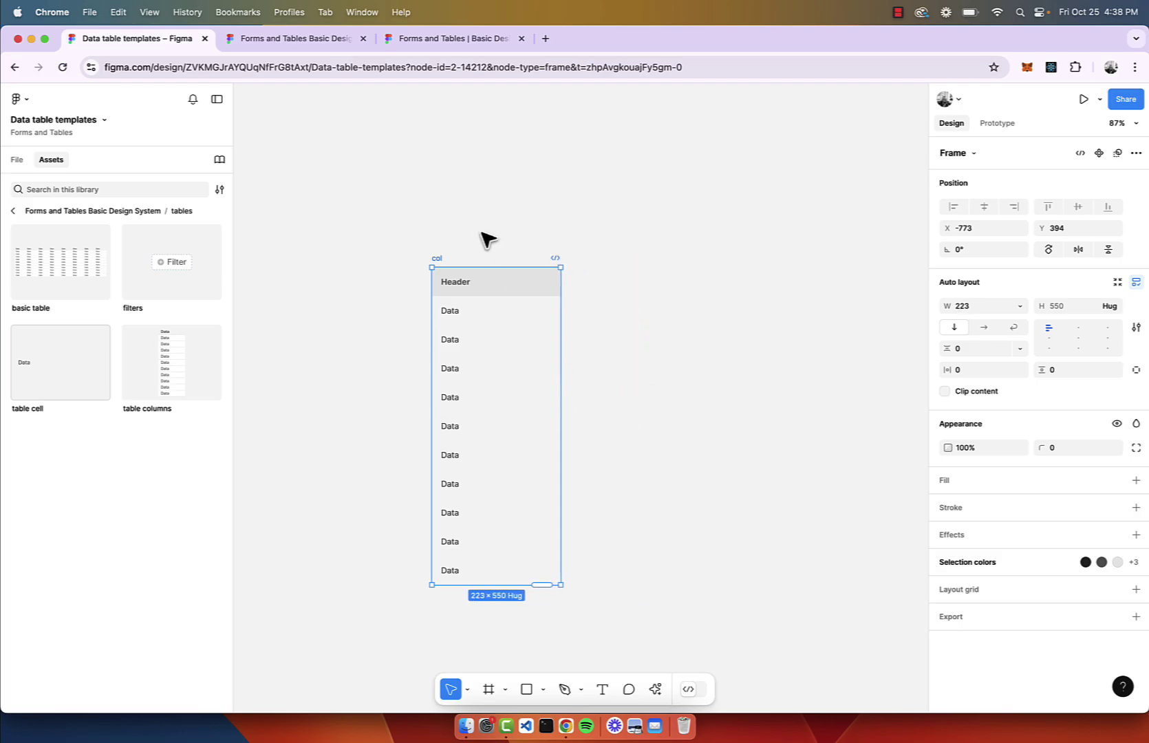
pyautogui.click(495, 208)
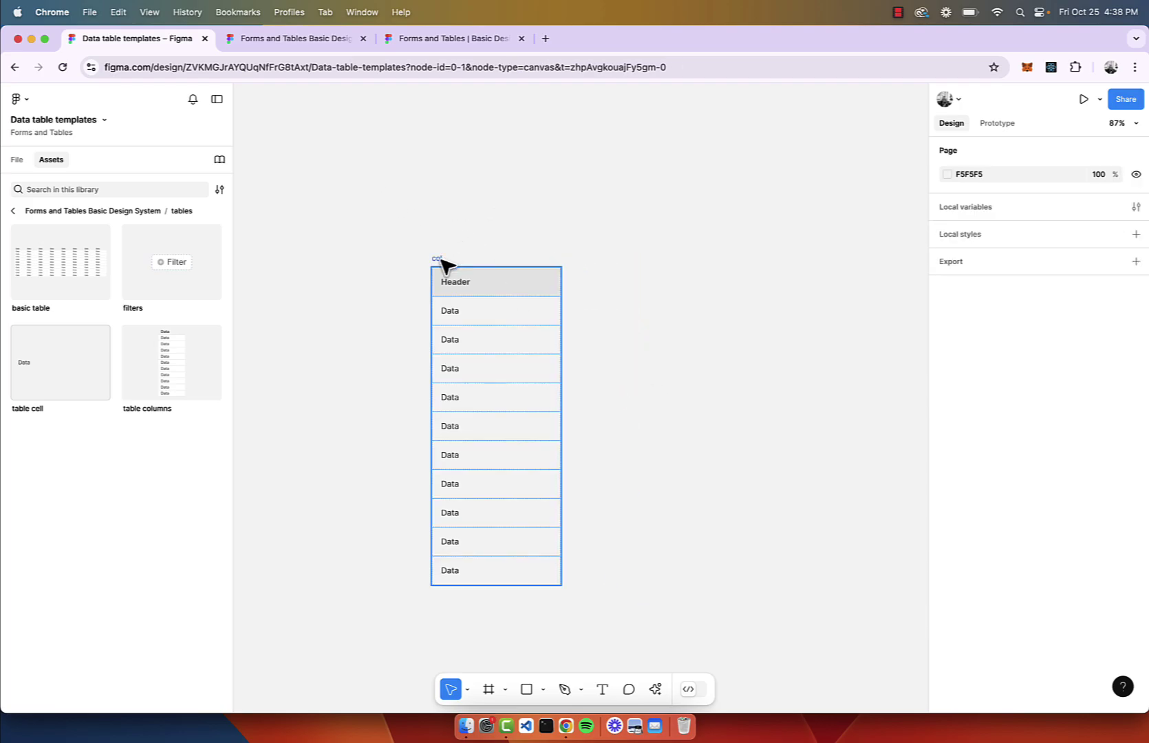
pyautogui.click(437, 260)
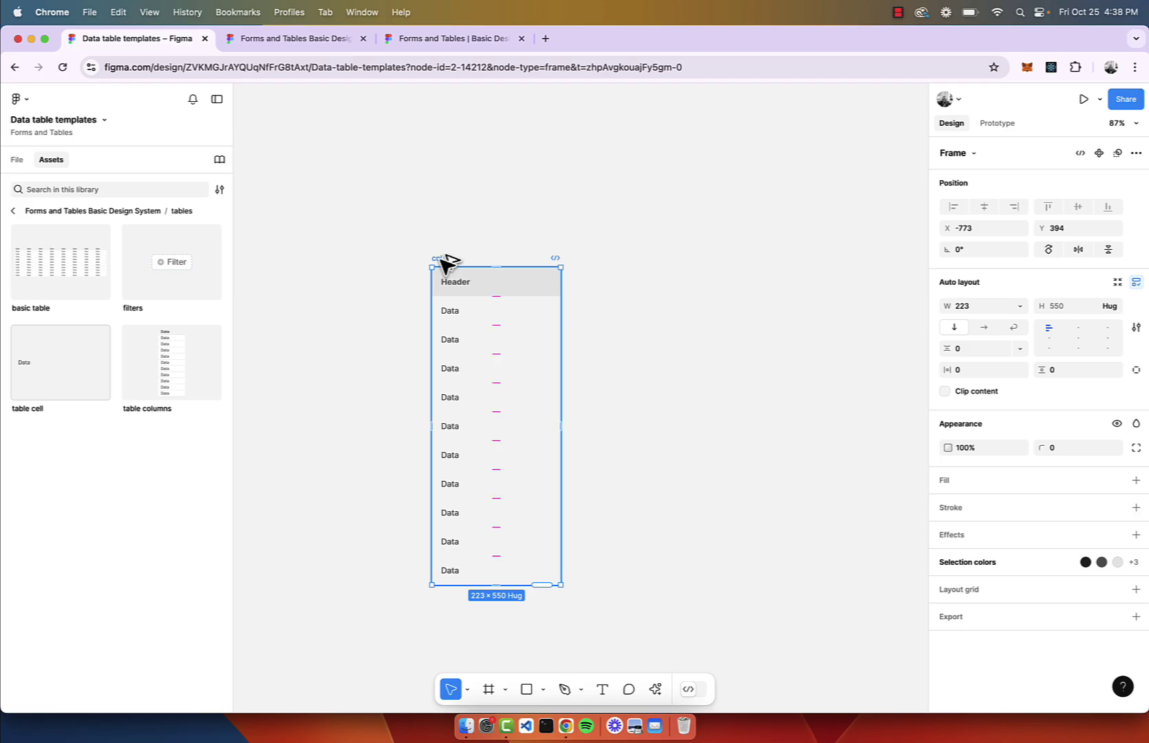
# Duplicate the col column into five side-by-side columns spanning 1115×550, selecting them all.
pyautogui.moveTo(446, 263); pyautogui.dragTo(571, 262)
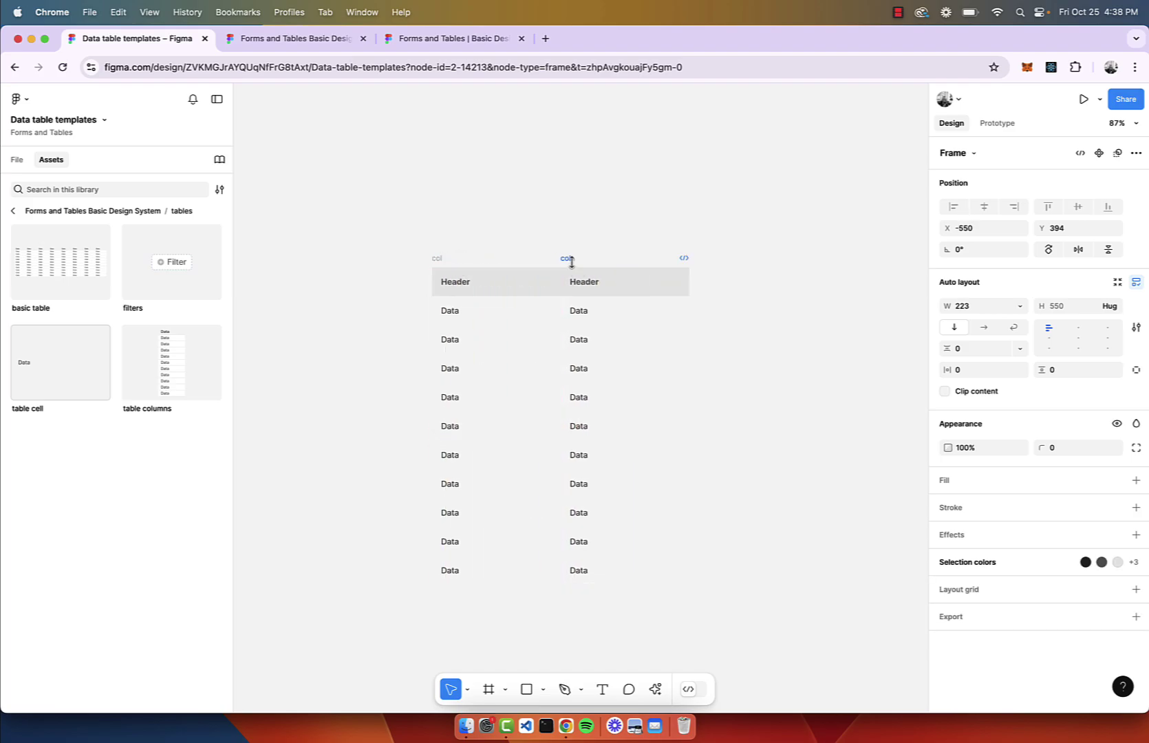
pyautogui.scroll(-3, 571, 262)
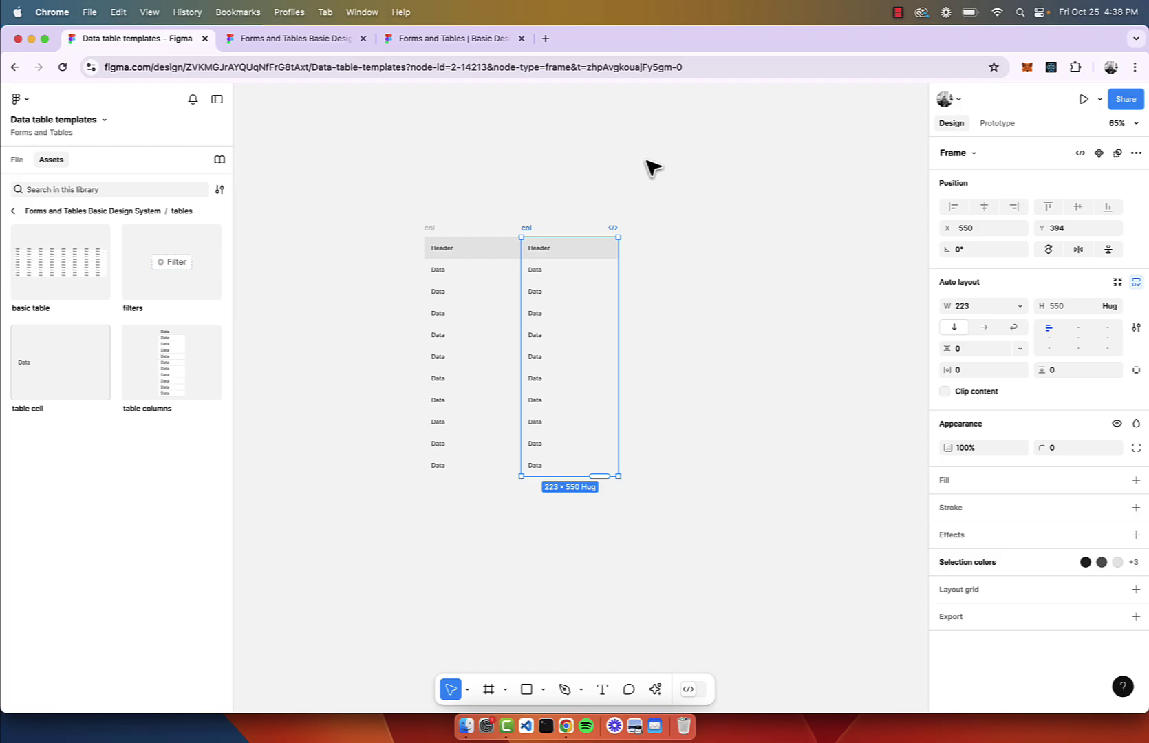
pyautogui.press('super+d')
pyautogui.press('super+d')
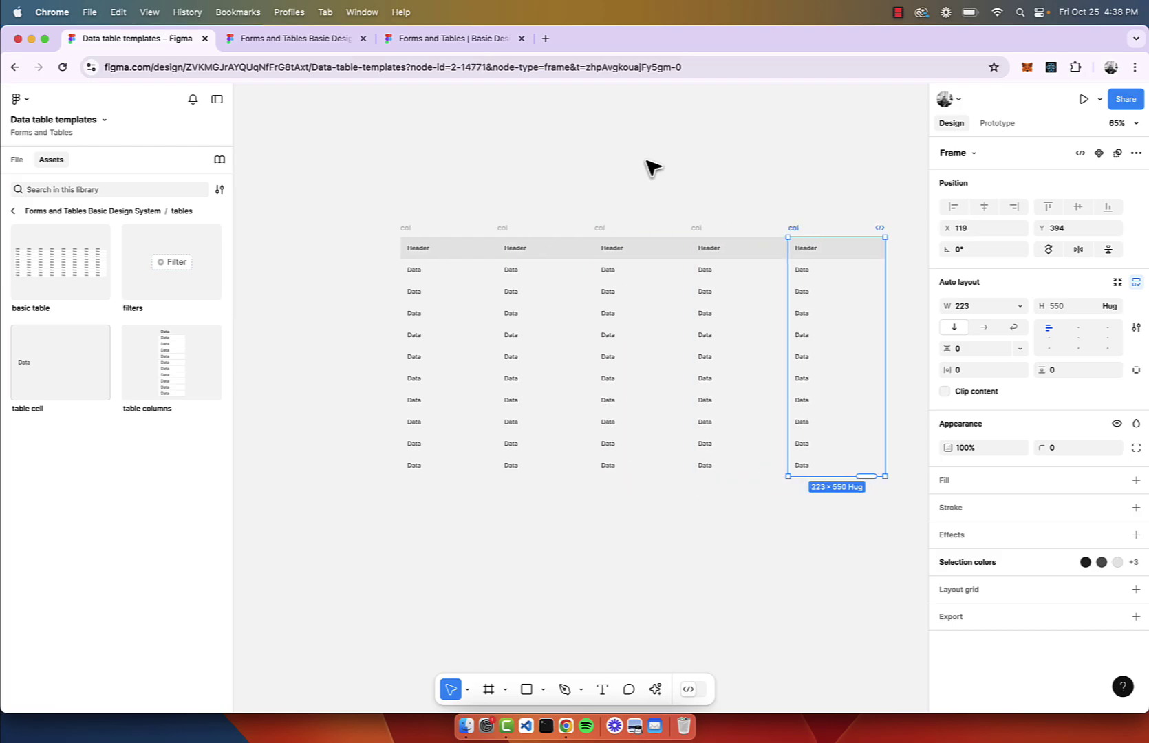
pyautogui.hscroll(4, 657, 169)
pyautogui.click(650, 166)
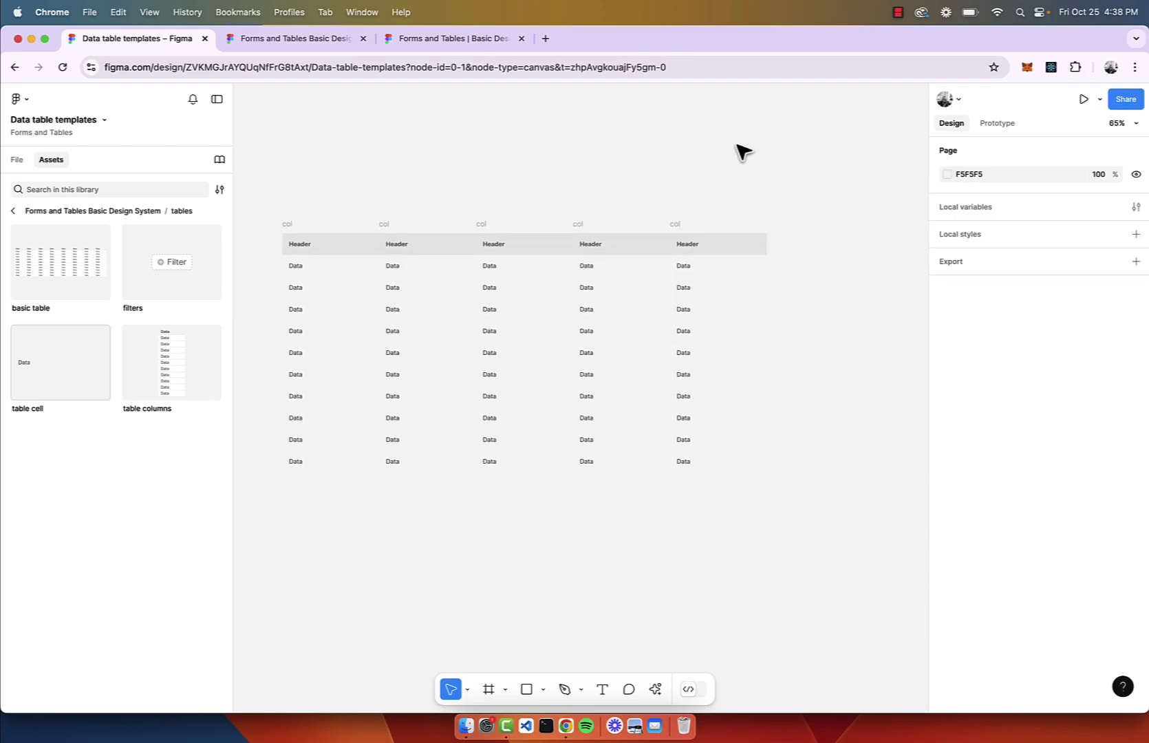
pyautogui.hscroll(-3, 742, 153)
pyautogui.scroll(-2, 743, 152)
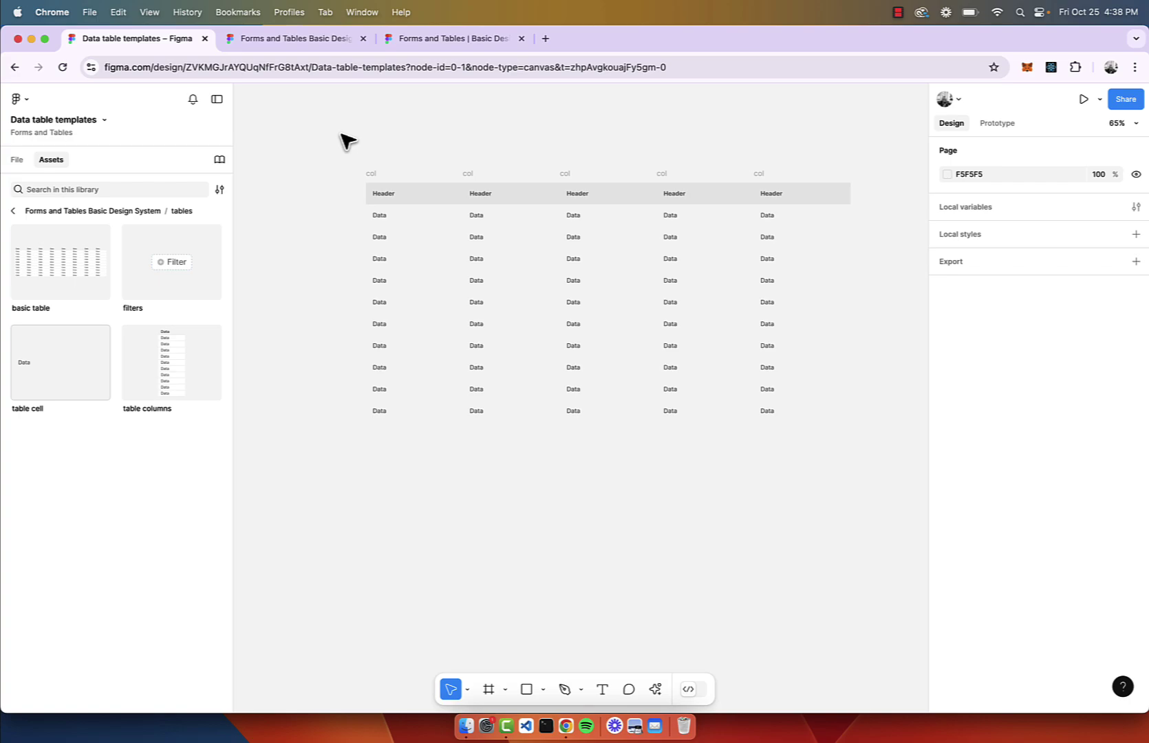
pyautogui.moveTo(347, 141); pyautogui.dragTo(778, 492)
pyautogui.hscroll(-3, 778, 492)
pyautogui.scroll(2, 777, 493)
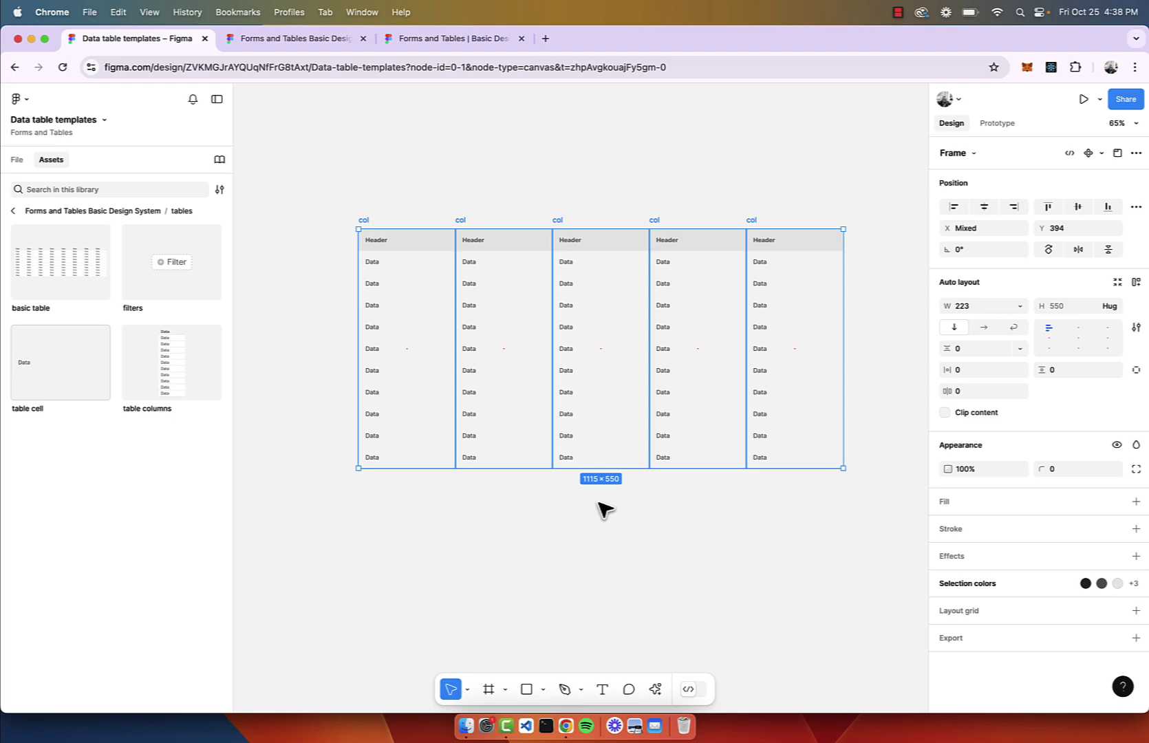
# Wrap the five columns in auto-layout Frame 14 and reposition it.
pyautogui.hotkey('shift', 'a')
pyautogui.click(351, 161)
pyautogui.click(385, 221)
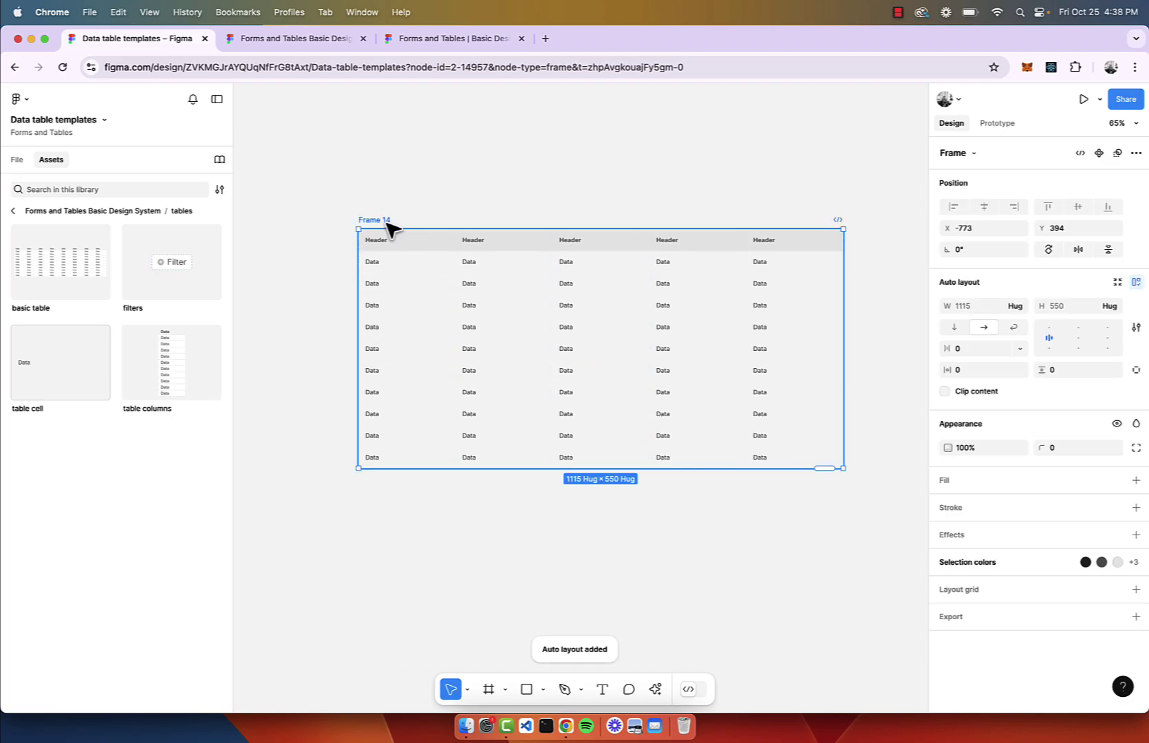
pyautogui.moveTo(388, 227); pyautogui.dragTo(347, 206)
pyautogui.moveTo(801, 319); pyautogui.dragTo(873, 351)
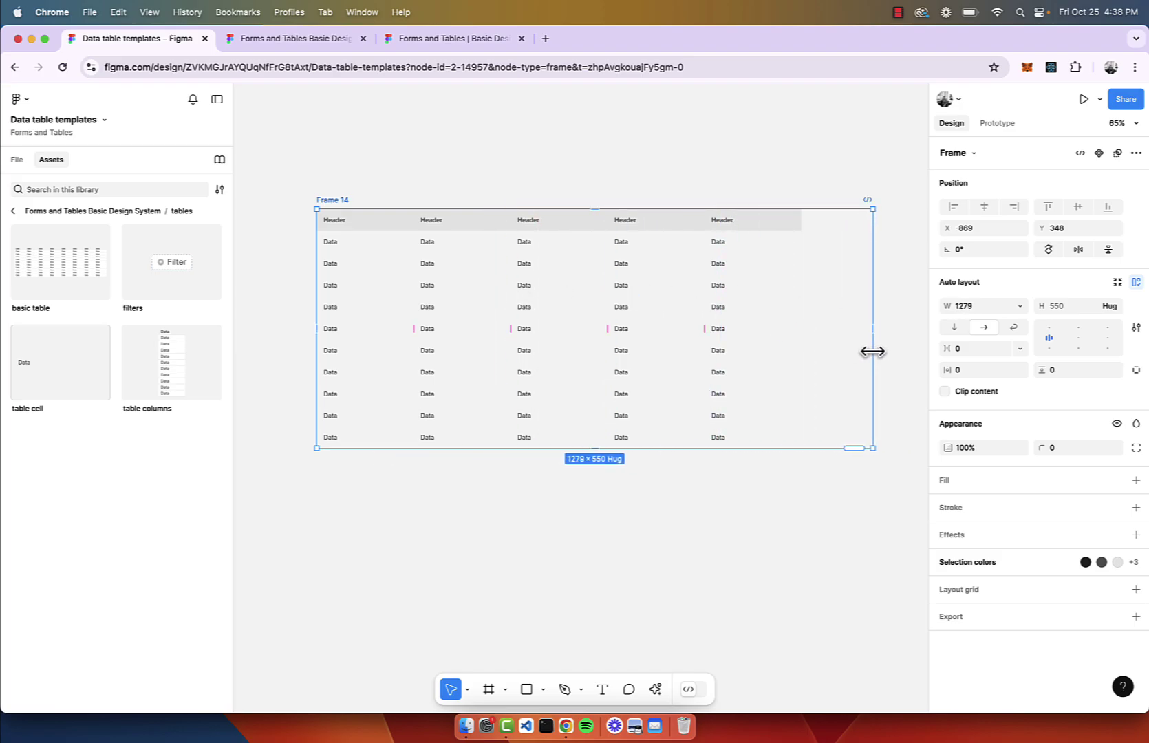
pyautogui.doubleClick(873, 352)
# Set the columns to Fill container and resize Frame 14 to 1036 wide.
pyautogui.press('Return')
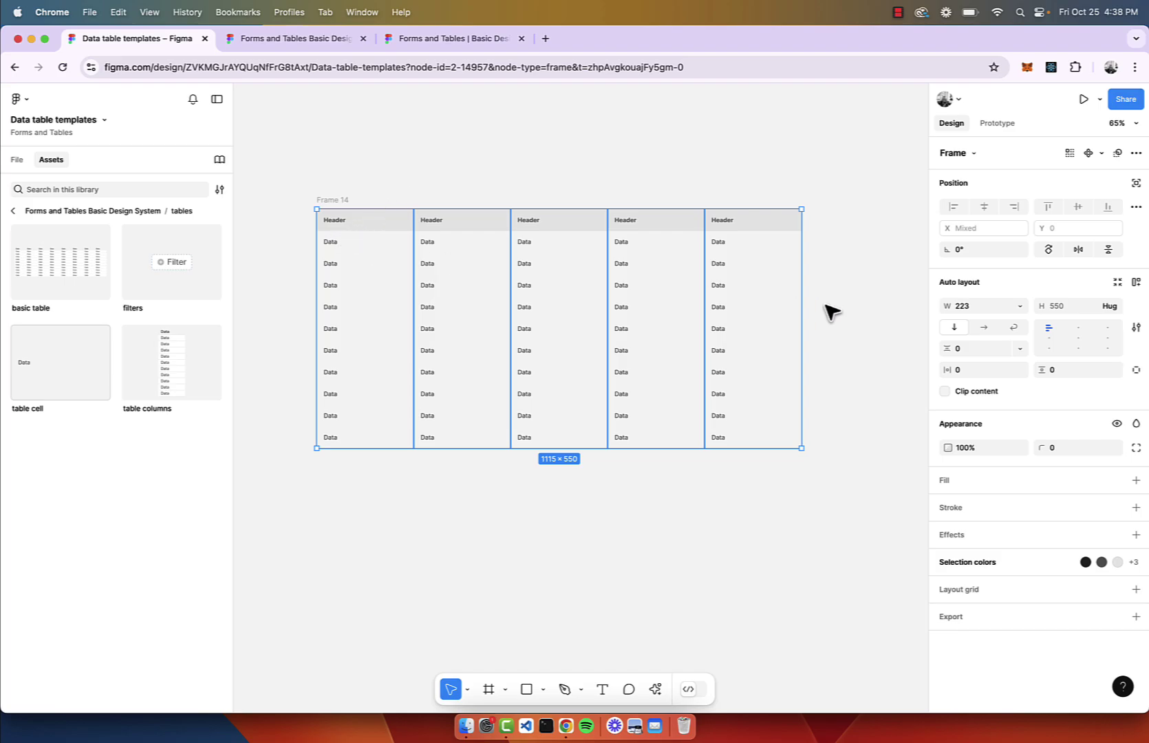
pyautogui.click(1020, 307)
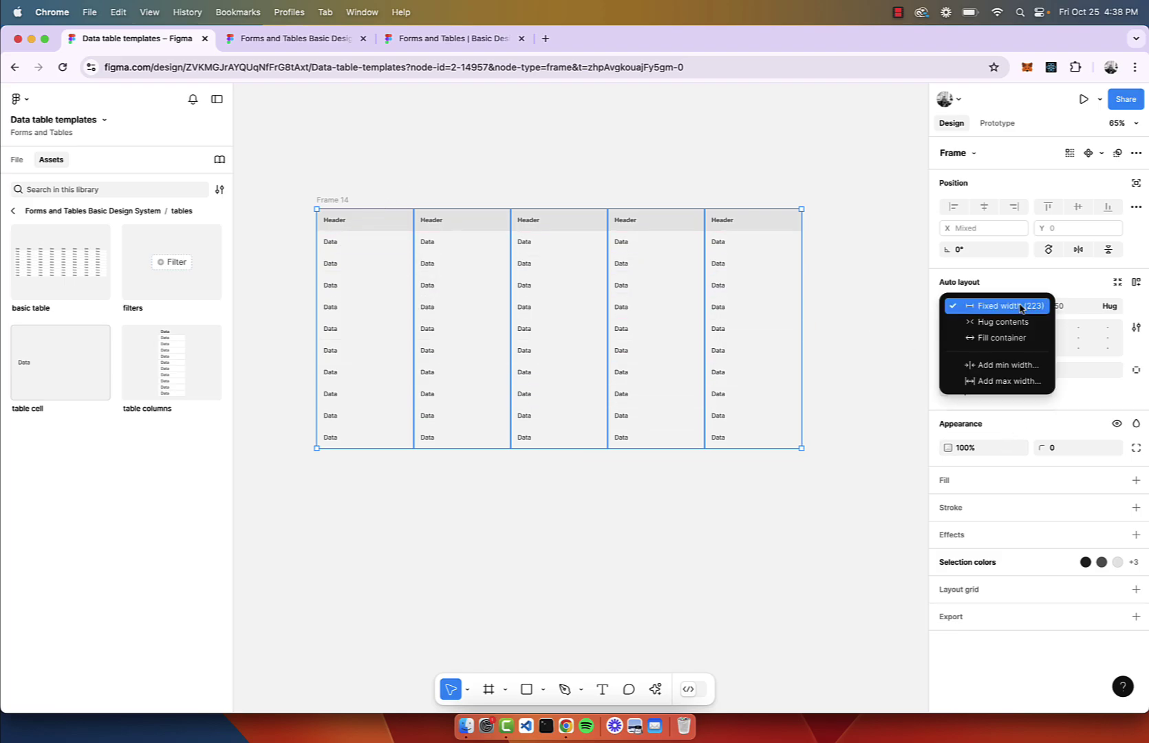
pyautogui.click(1015, 337)
pyautogui.click(564, 191)
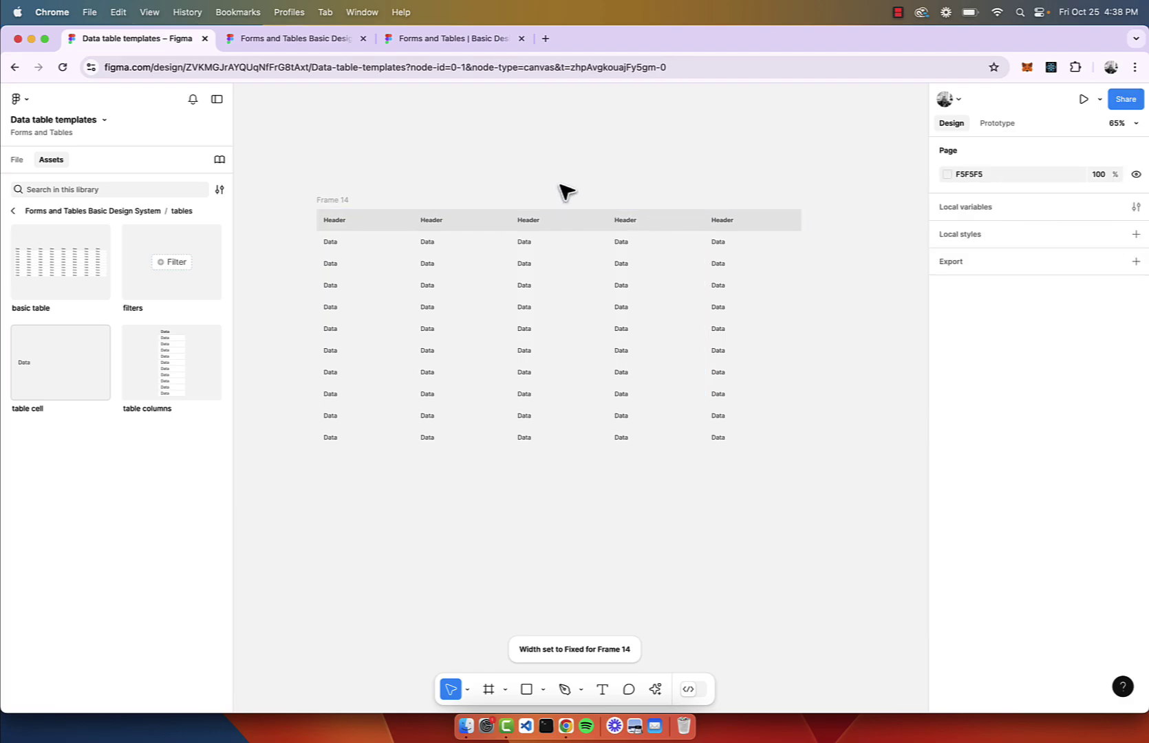
pyautogui.click(347, 201)
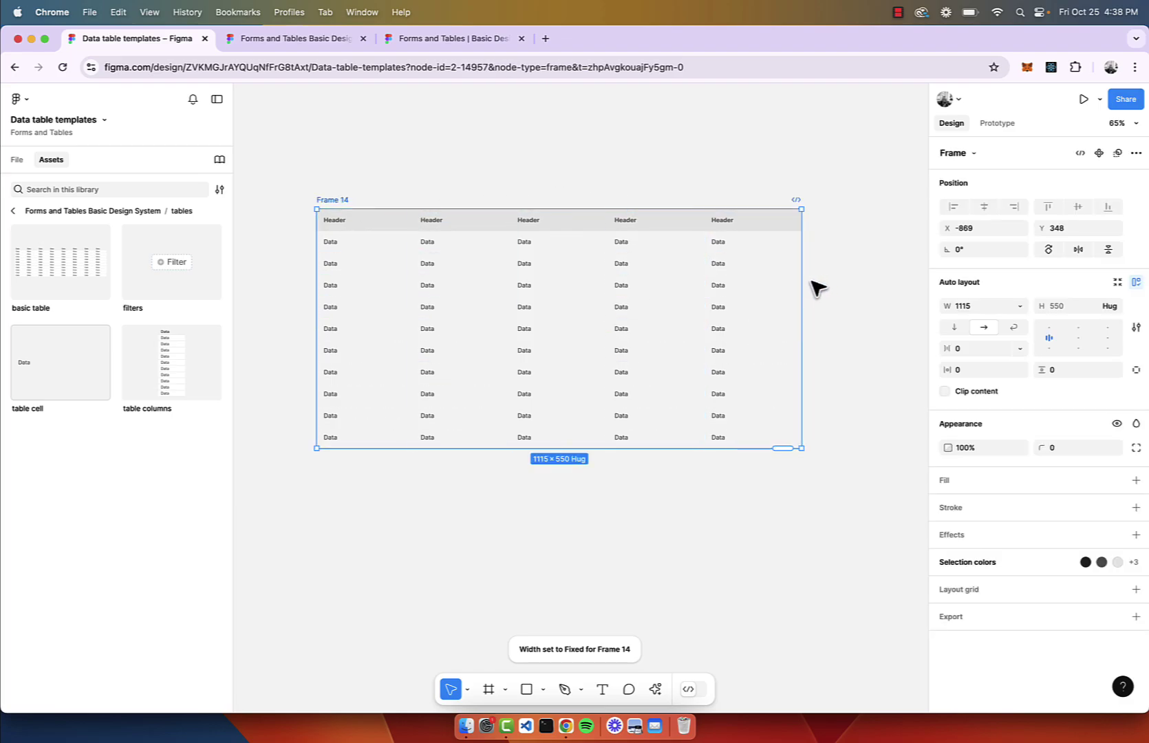
pyautogui.moveTo(816, 282); pyautogui.dragTo(702, 326)
# Pull the first col column out of Frame 14 and place it beside the table.
pyautogui.hscroll(-2, 706, 334)
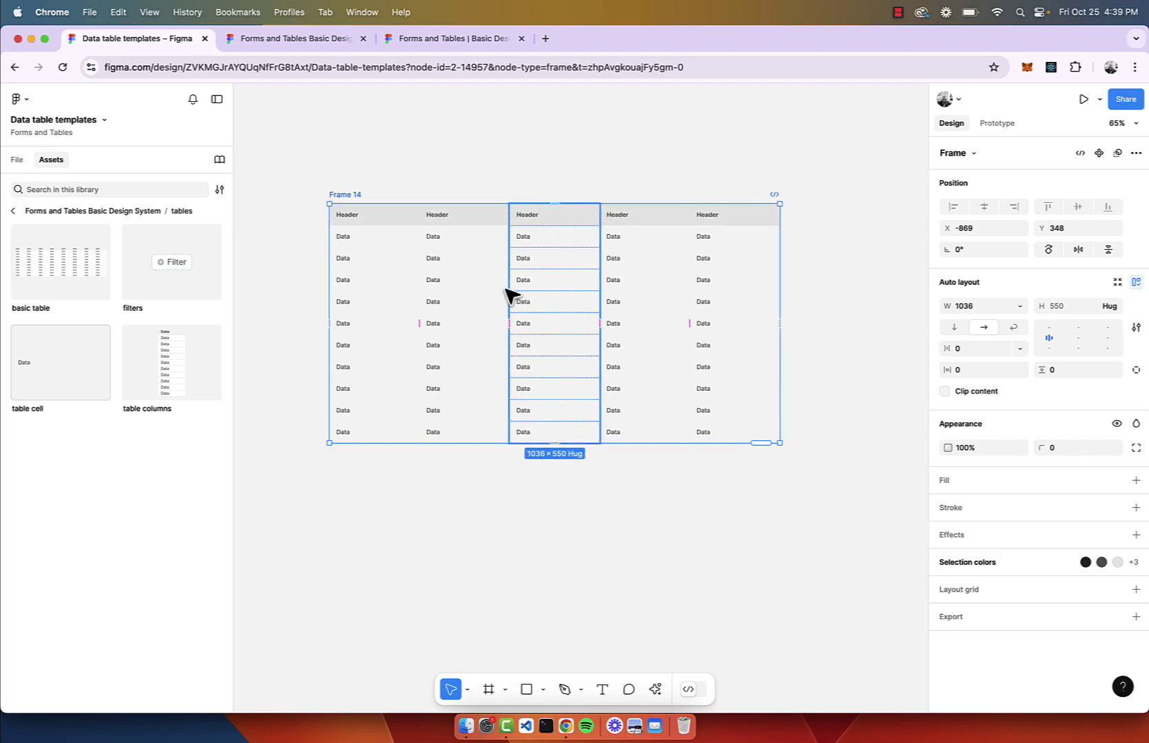
pyautogui.scroll(3, 509, 294)
pyautogui.scroll(-5, 508, 295)
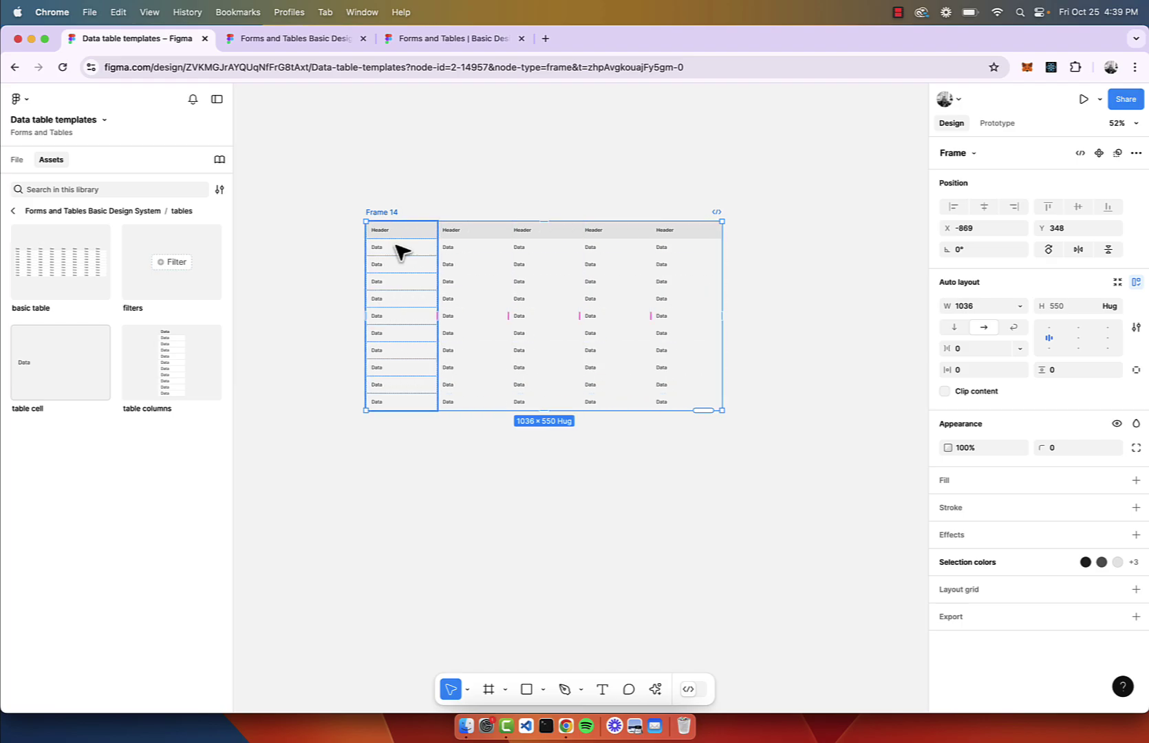
pyautogui.moveTo(359, 210); pyautogui.dragTo(435, 166)
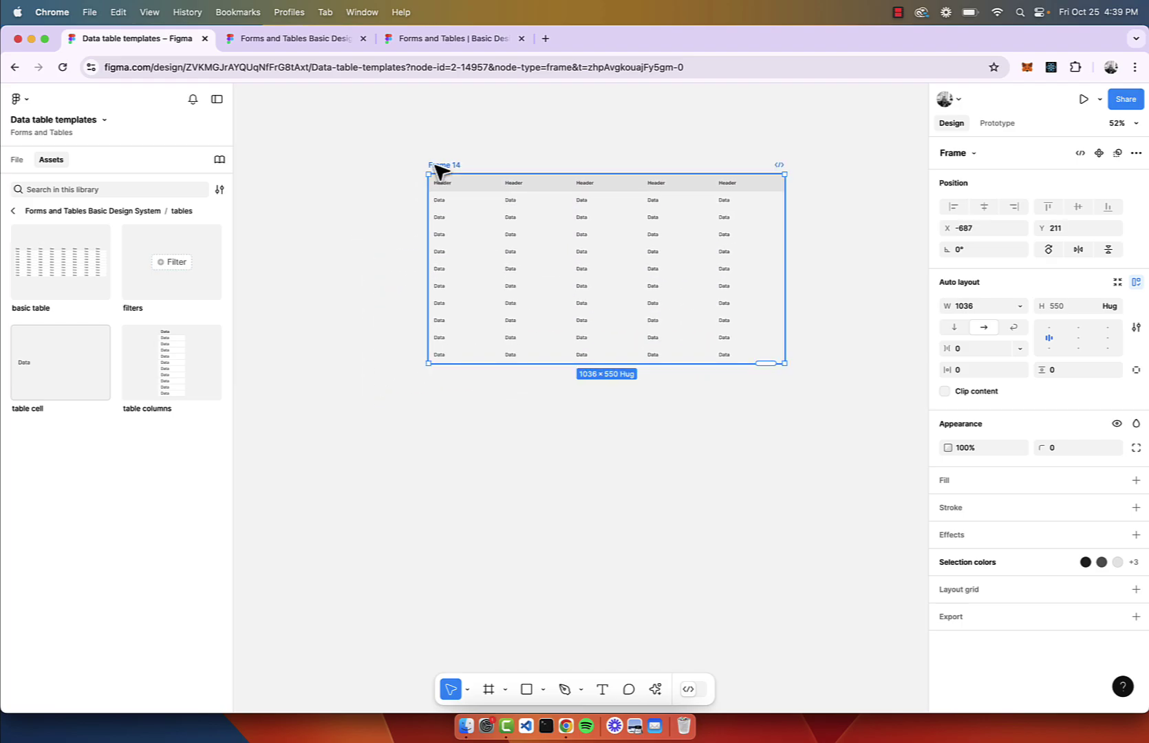
pyautogui.moveTo(460, 201); pyautogui.dragTo(372, 223)
pyautogui.click(458, 216)
pyautogui.scroll(2, 375, 206)
pyautogui.scroll(1, 389, 181)
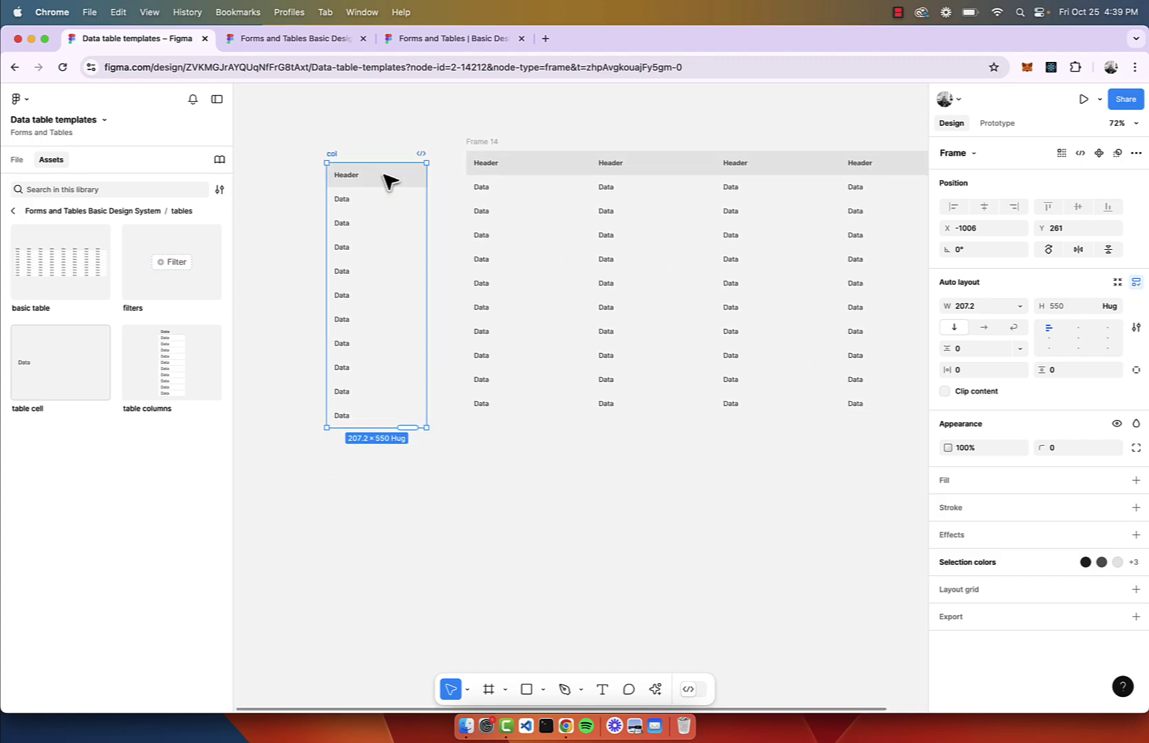
pyautogui.moveTo(390, 180); pyautogui.dragTo(367, 133)
# Rename Frame 14 to 'table' and align the col frame against its left edge.
pyautogui.click(481, 127)
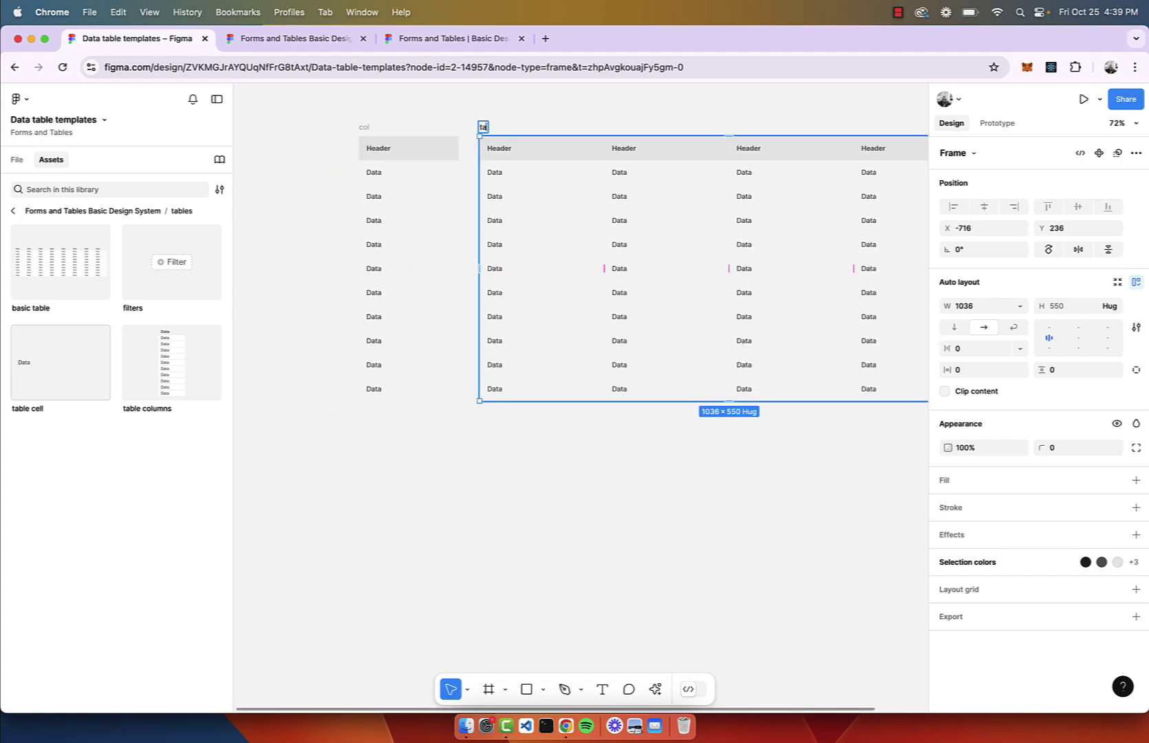
pyautogui.click(488, 116)
pyautogui.click(364, 127)
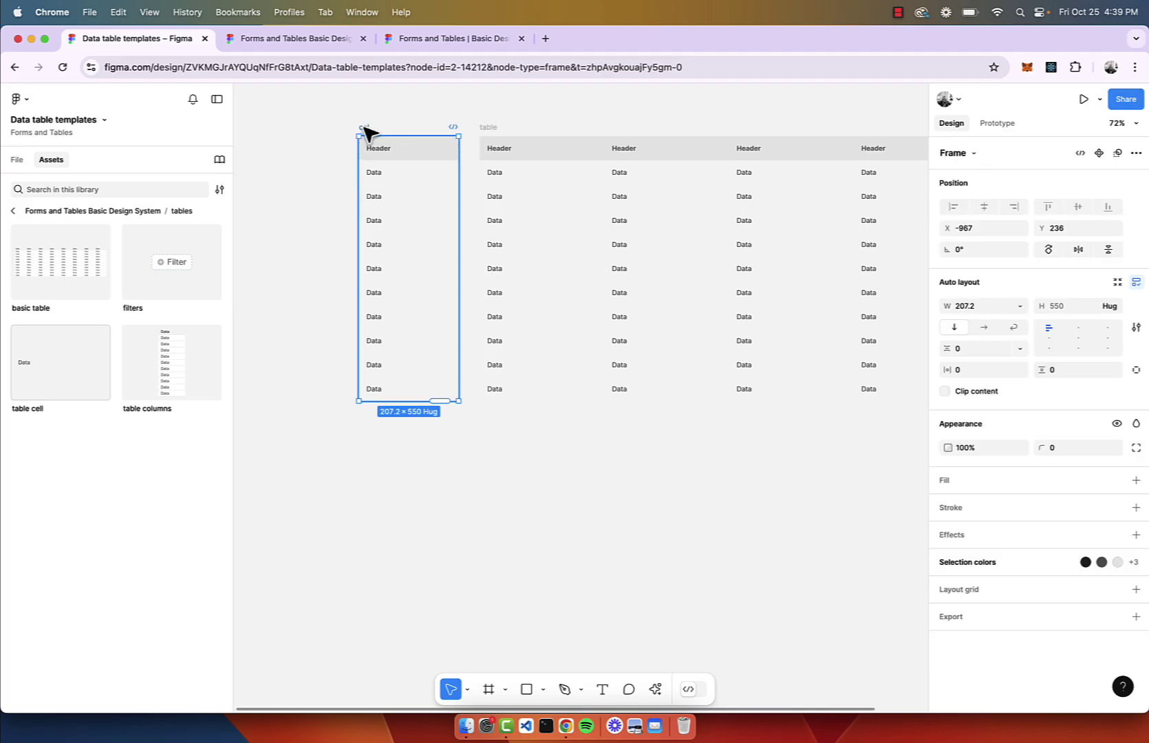
pyautogui.moveTo(364, 129); pyautogui.dragTo(385, 135)
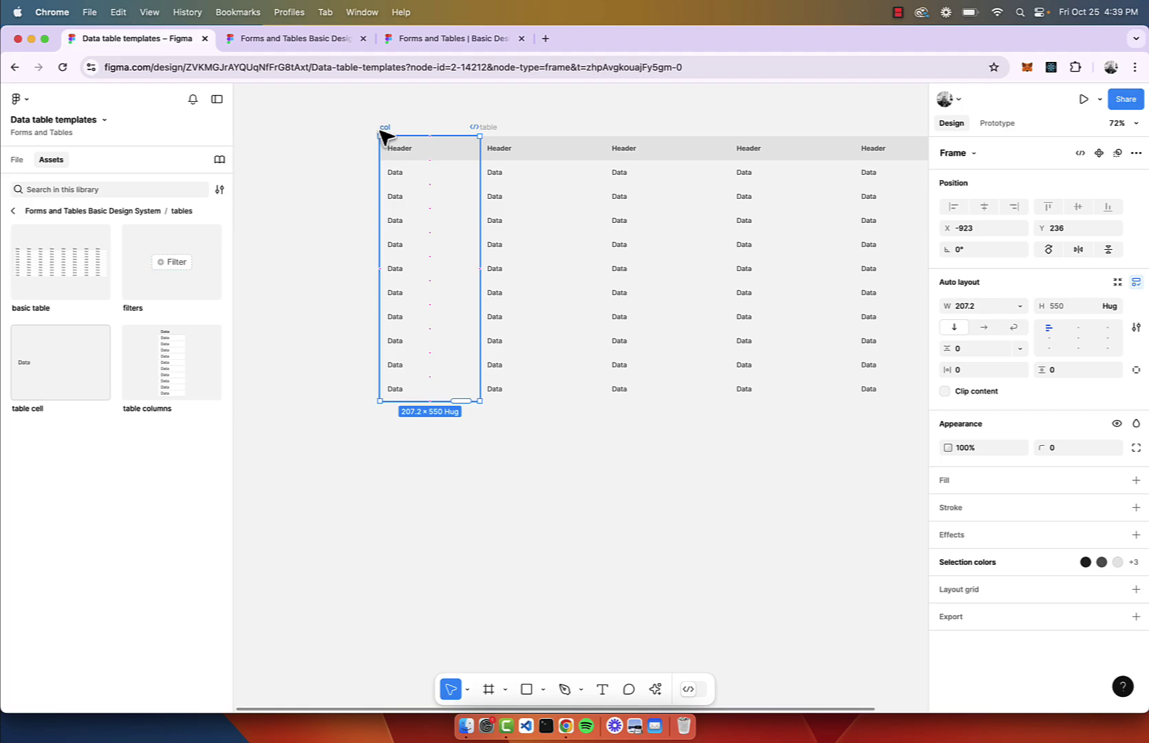
pyautogui.click(503, 128)
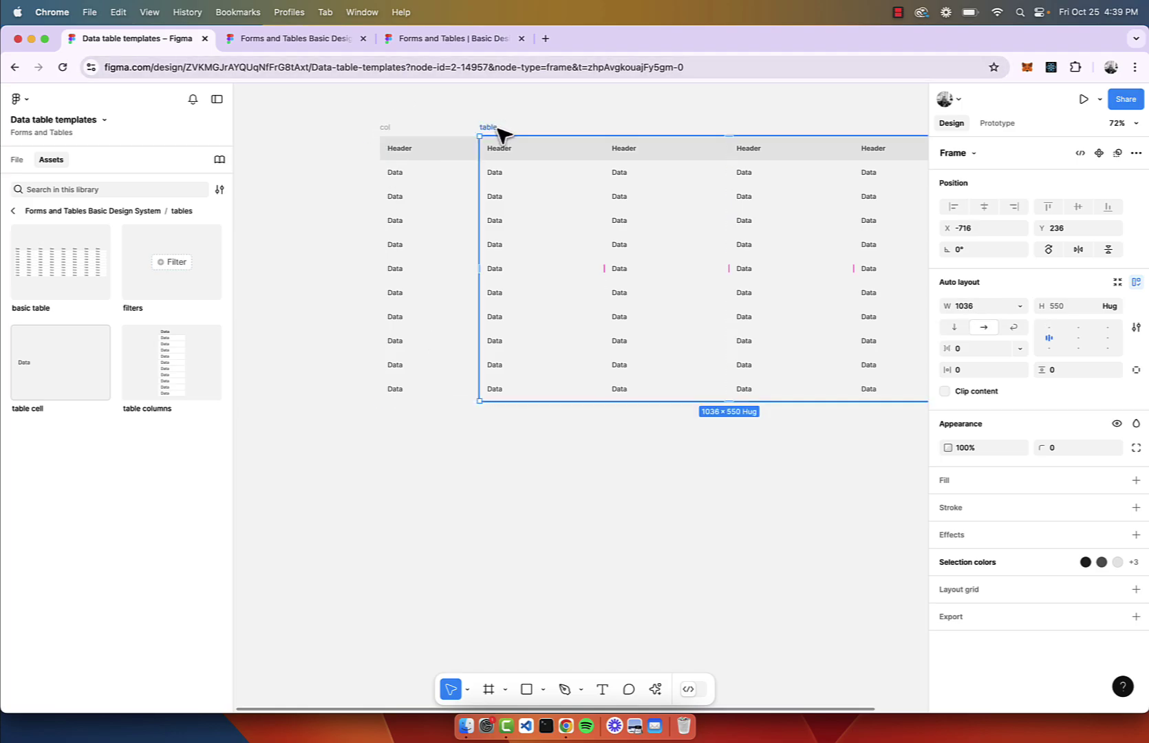
pyautogui.scroll(-3, 817, 279)
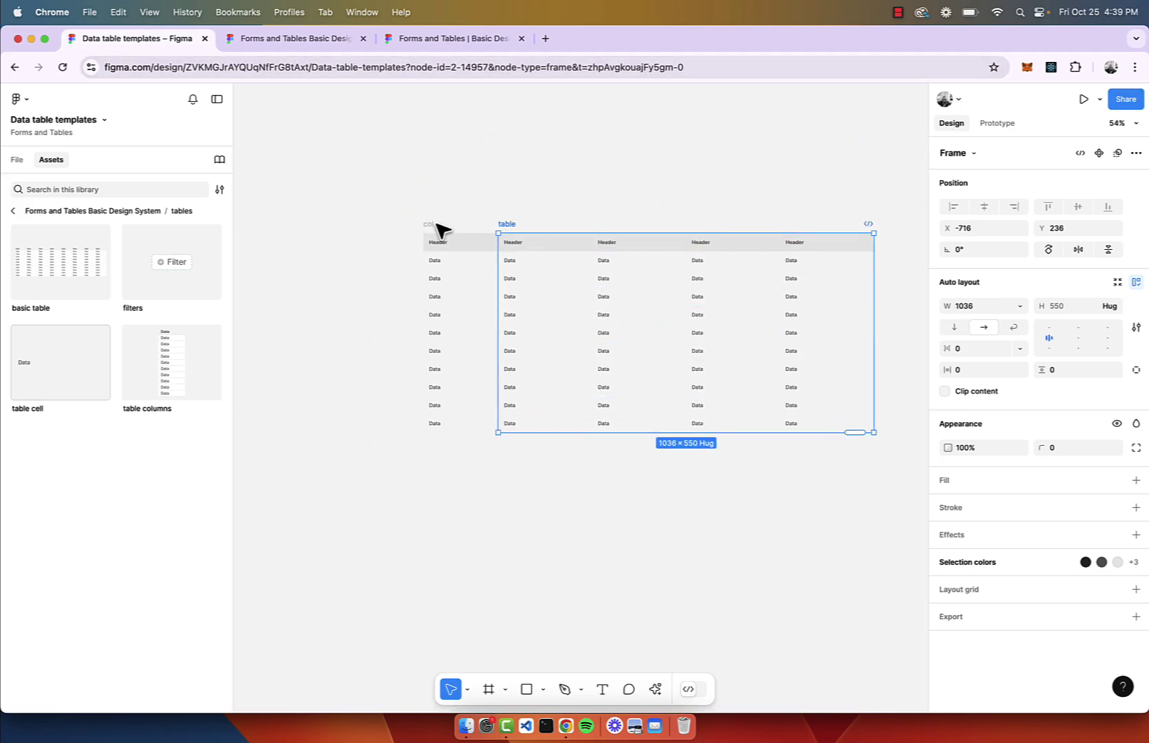
# Wrap the col column and the table frame together in a new Frame 14.
pyautogui.click(441, 230)
pyautogui.click(432, 230)
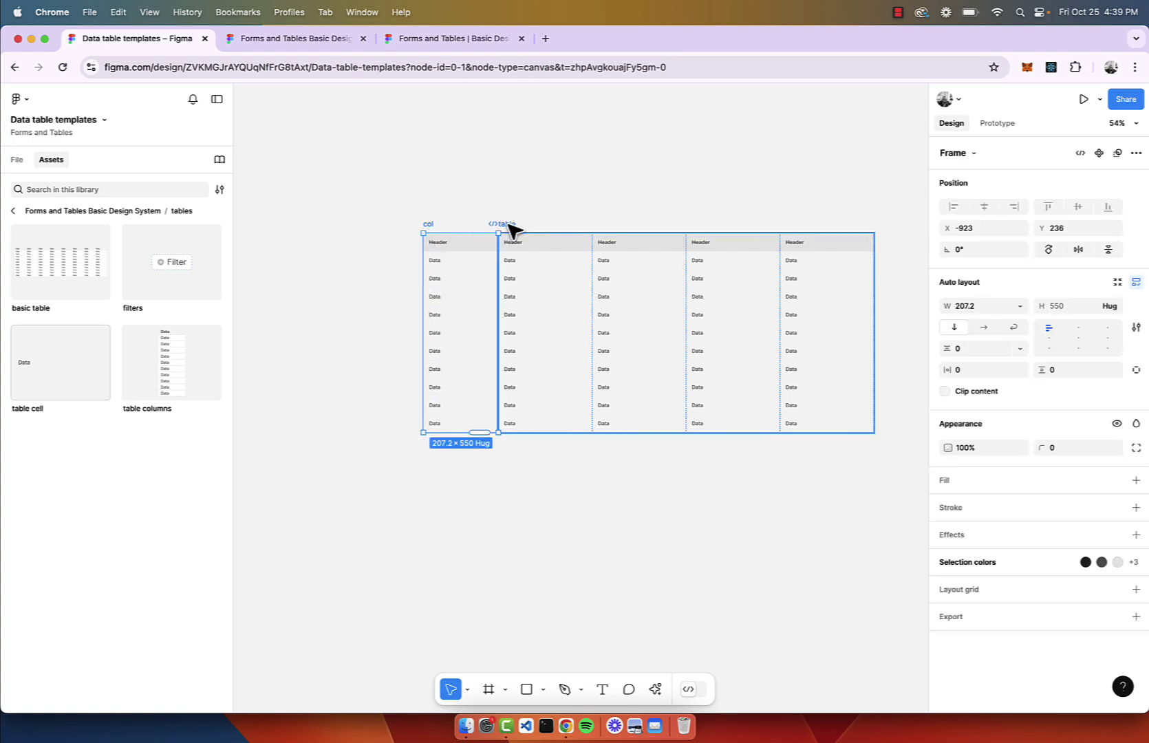
pyautogui.keyDown('shift'); pyautogui.click(508, 226); pyautogui.keyUp('shift')
pyautogui.rightClick(508, 226)
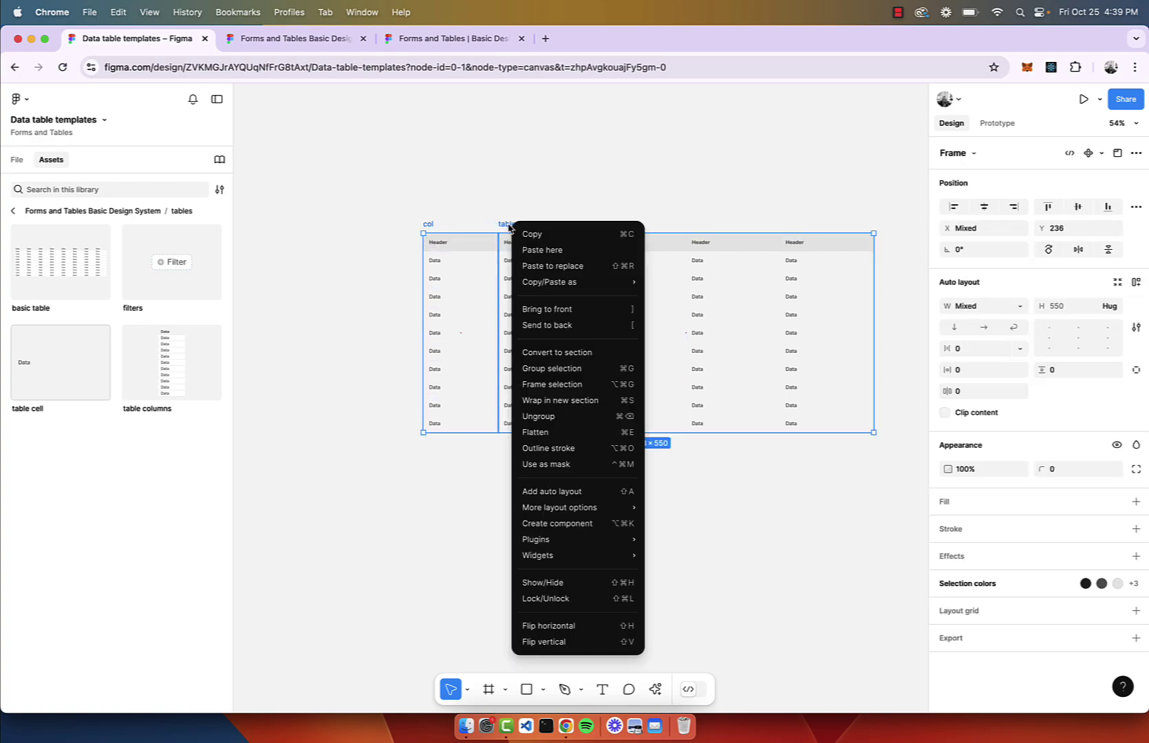
pyautogui.click(563, 383)
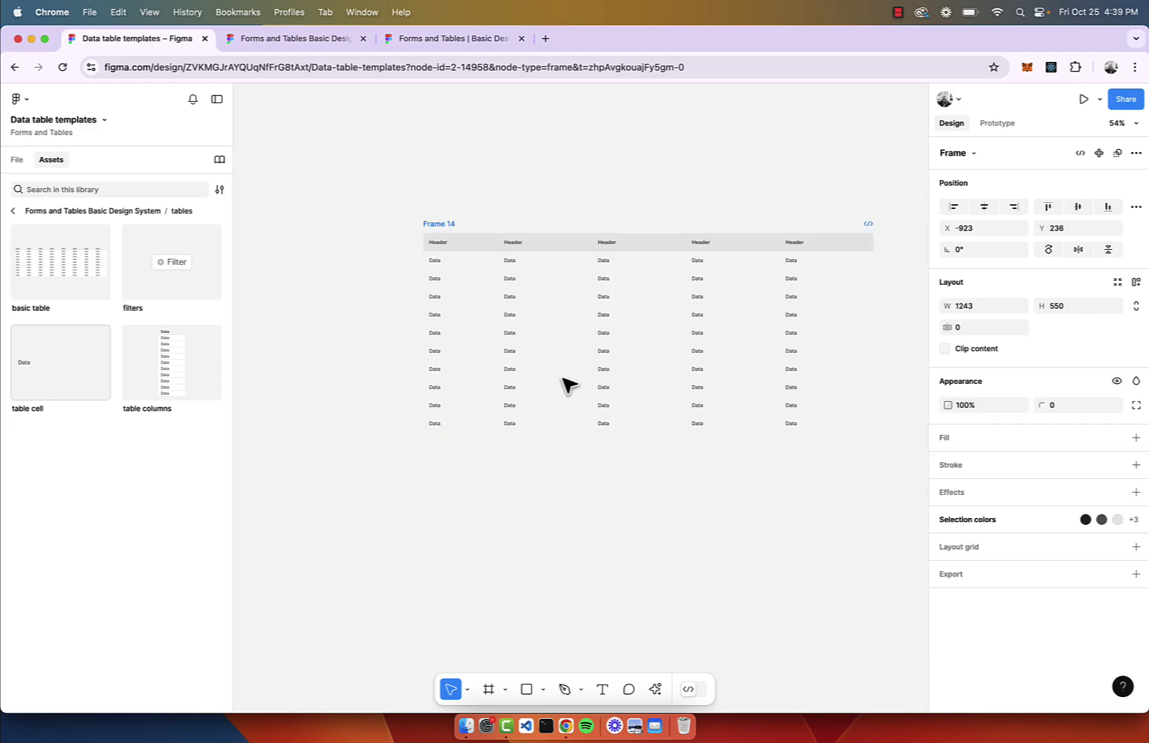
# Turn on Clip content for Frame 14 and narrow it to 513×550, hiding later columns.
pyautogui.click(443, 163)
pyautogui.click(440, 224)
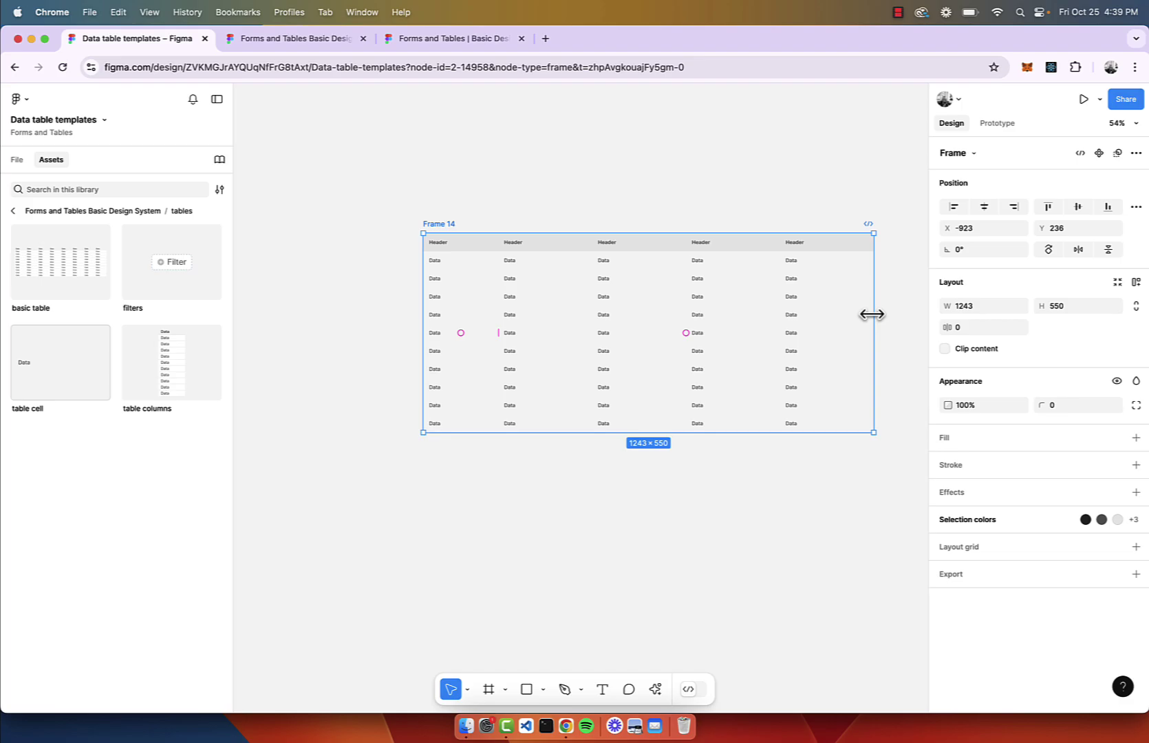
pyautogui.moveTo(865, 314); pyautogui.dragTo(753, 315)
pyautogui.click(945, 349)
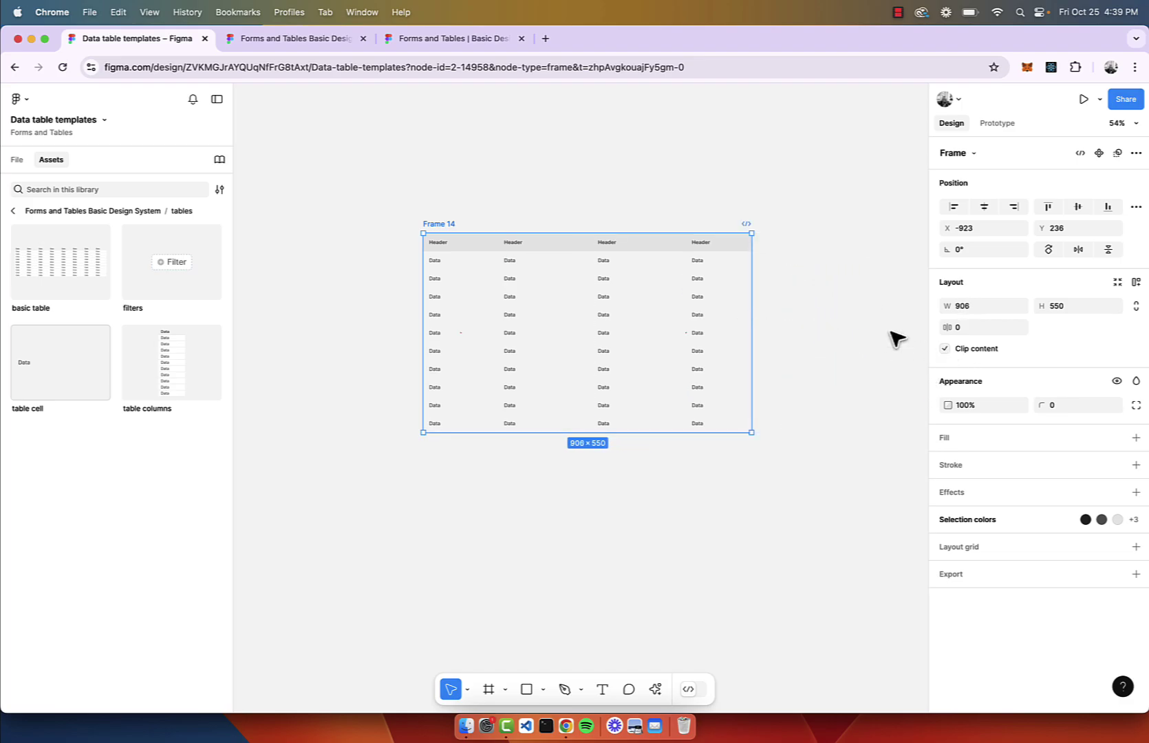
pyautogui.moveTo(751, 328); pyautogui.dragTo(604, 352)
# Inspect Frame 14's prototype settings and view the table in the prototype preview.
pyautogui.click(526, 201)
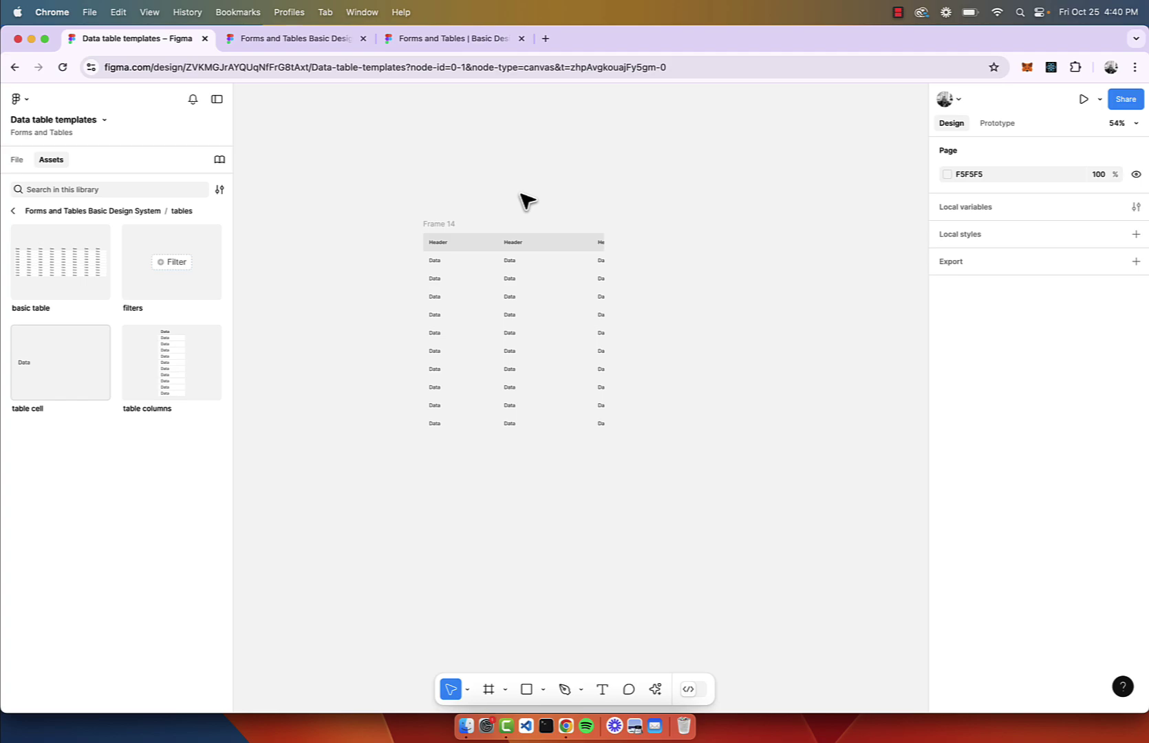
pyautogui.click(452, 230)
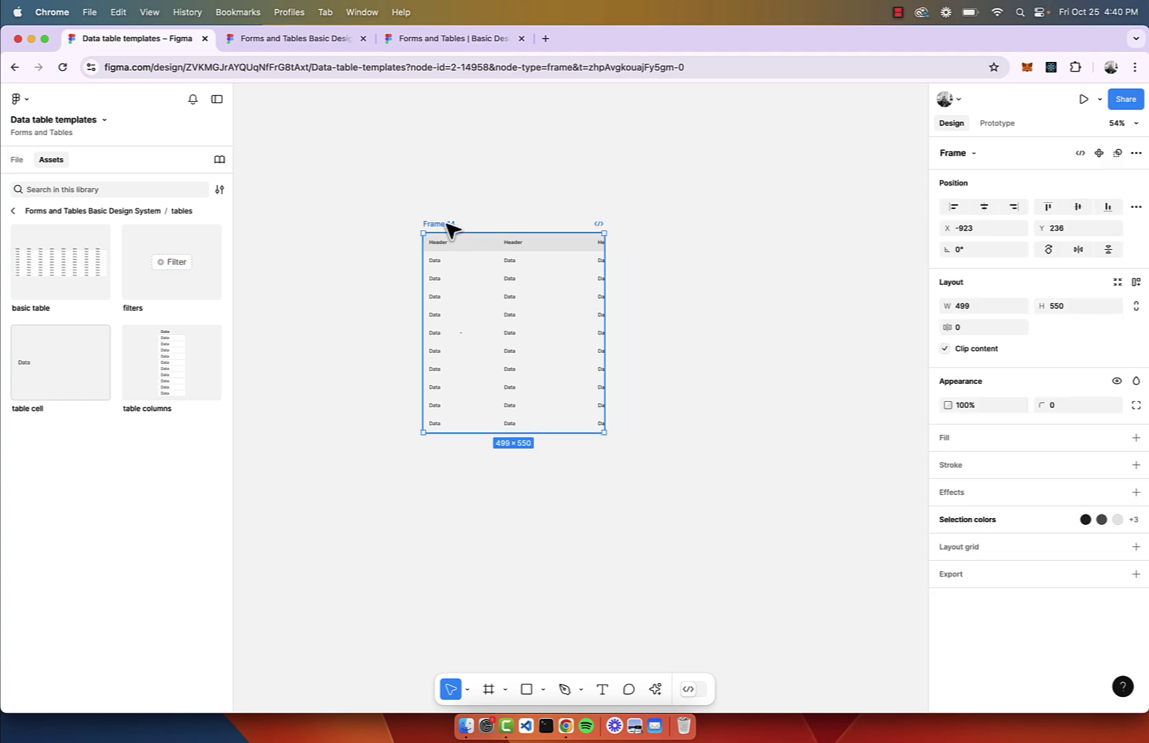
pyautogui.click(991, 125)
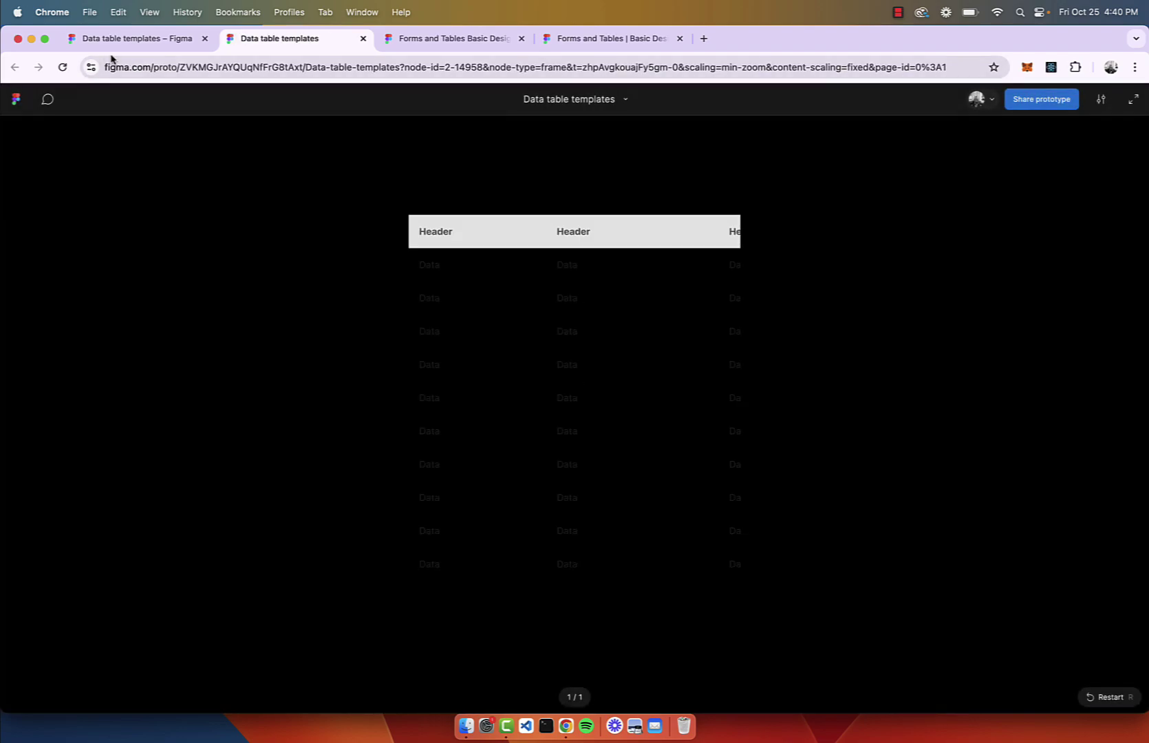
pyautogui.click(128, 38)
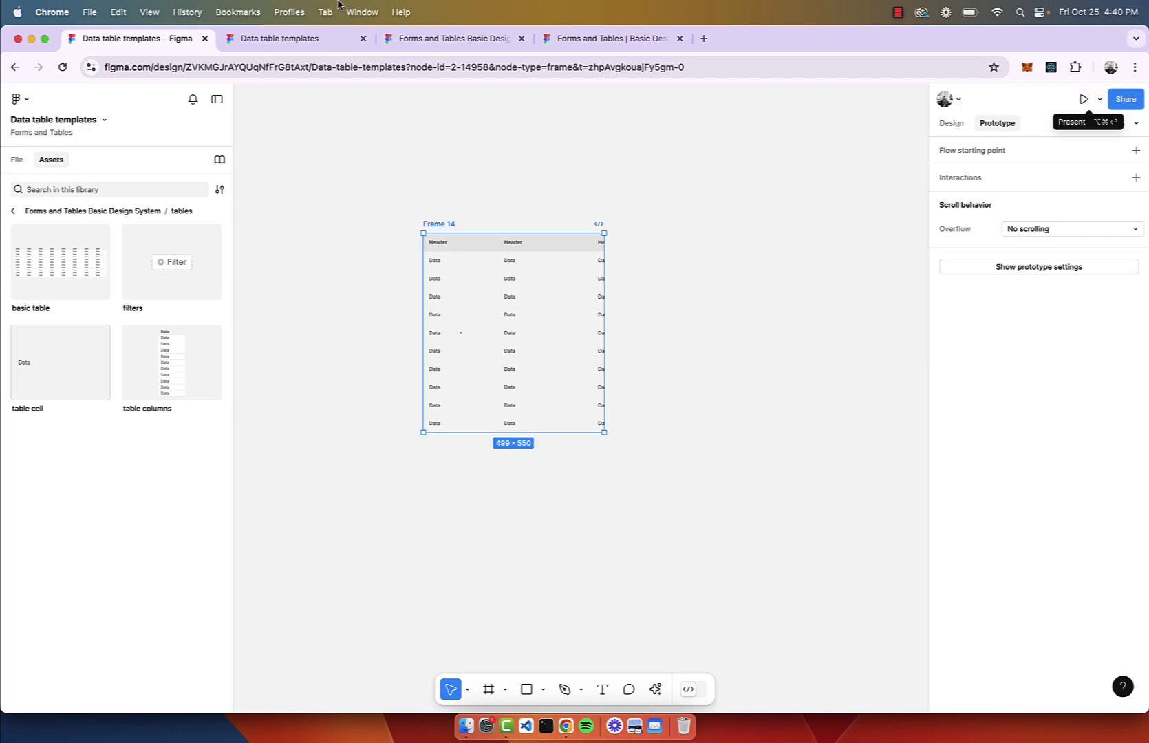
pyautogui.click(330, 47)
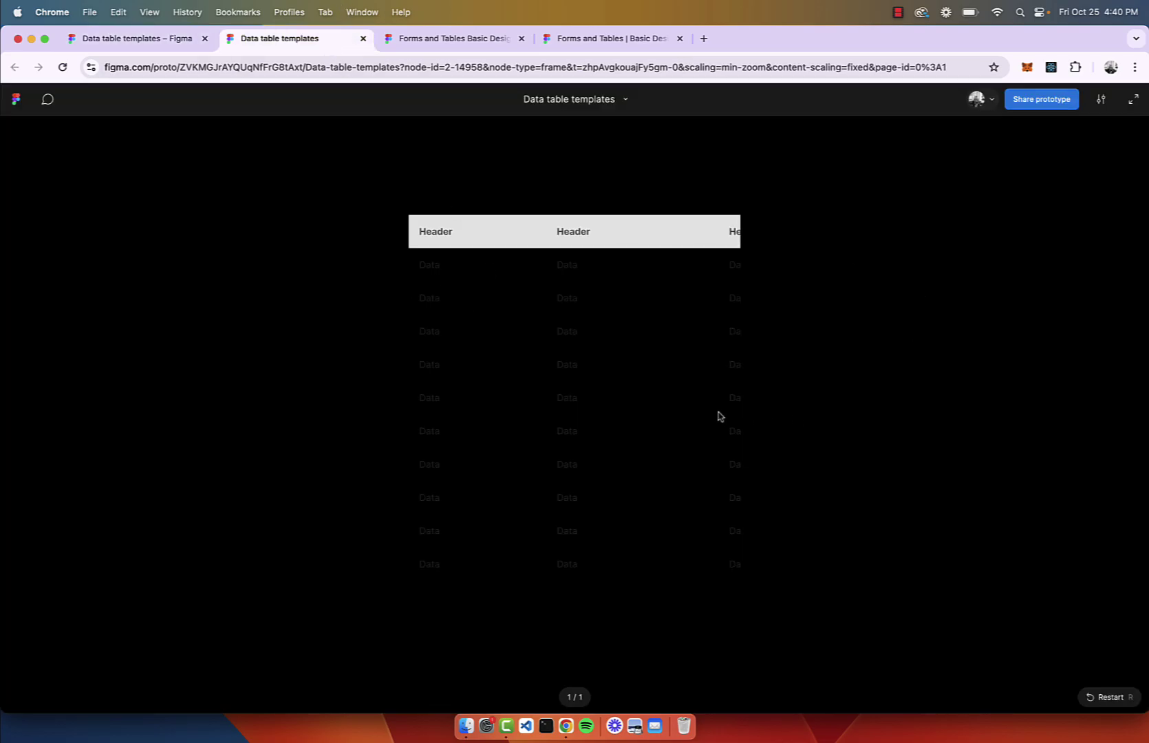
pyautogui.click(148, 44)
# Fill Frame 14 with the colors/White style and check it in the preview.
pyautogui.click(394, 206)
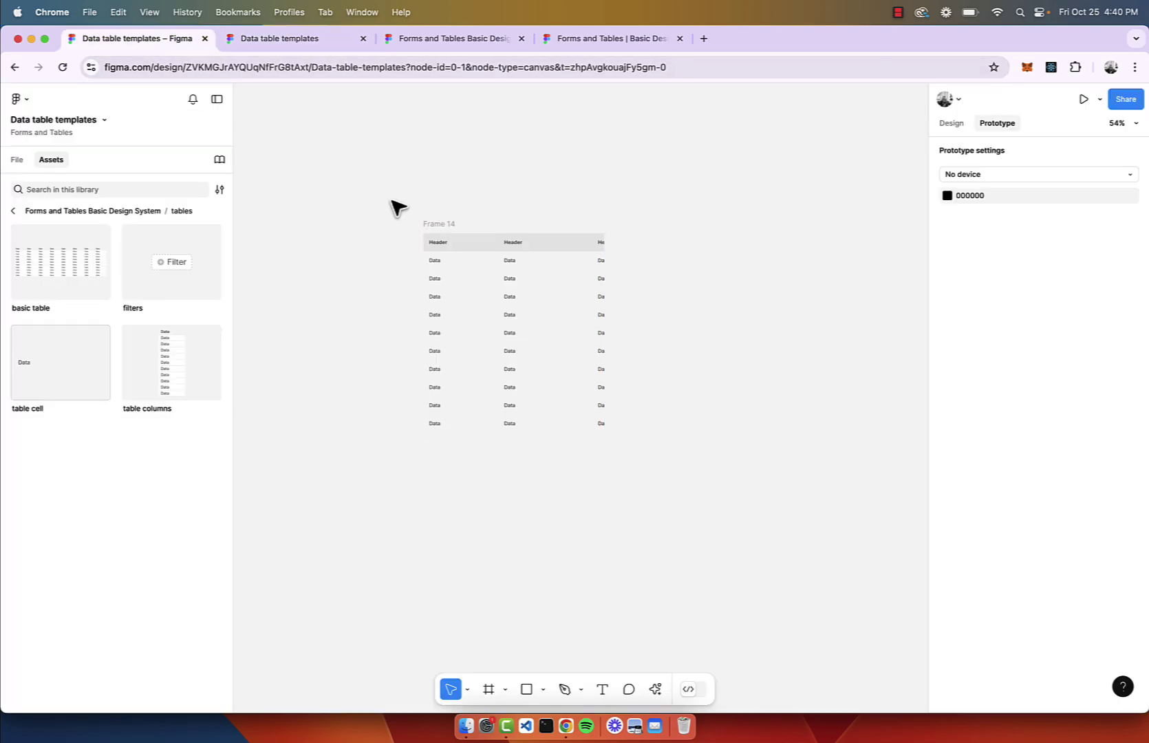
pyautogui.click(437, 225)
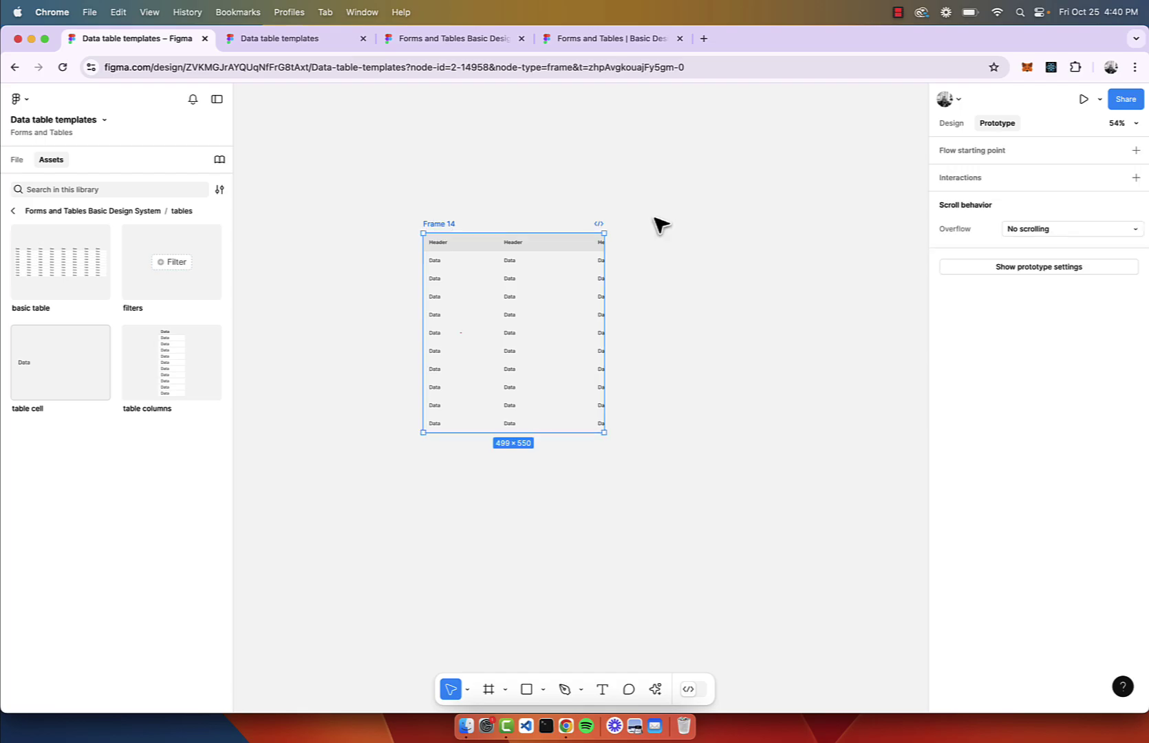
pyautogui.click(953, 125)
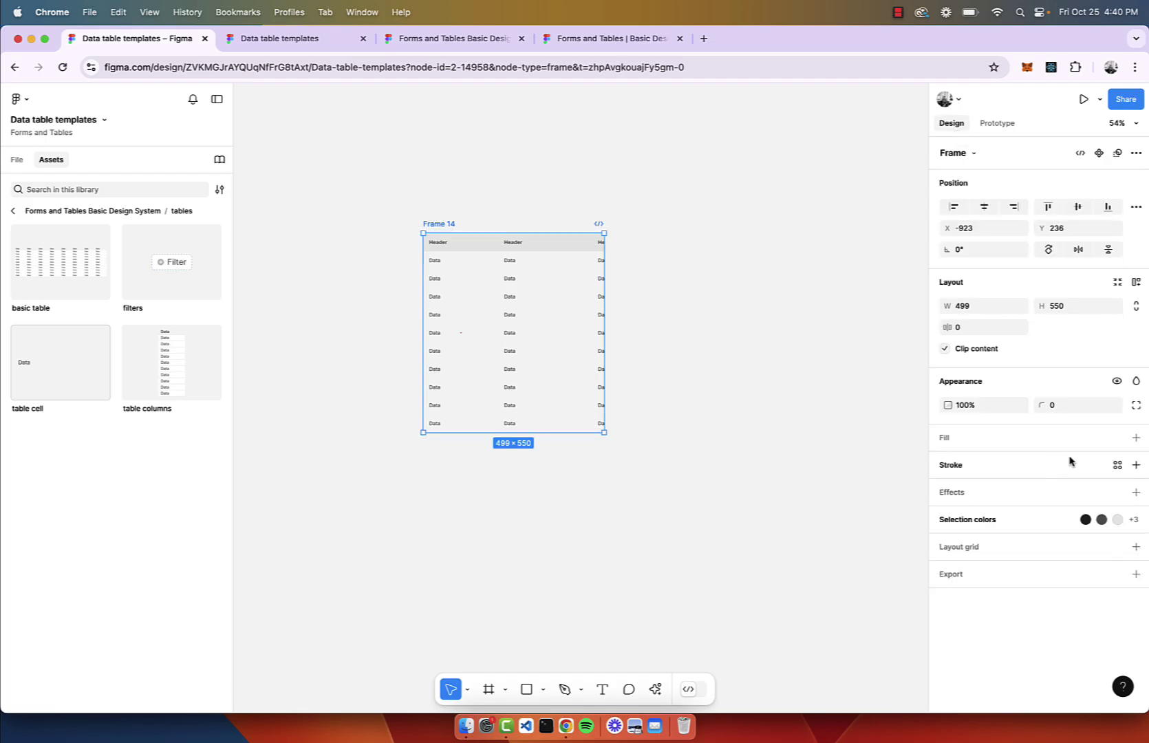
pyautogui.click(1118, 441)
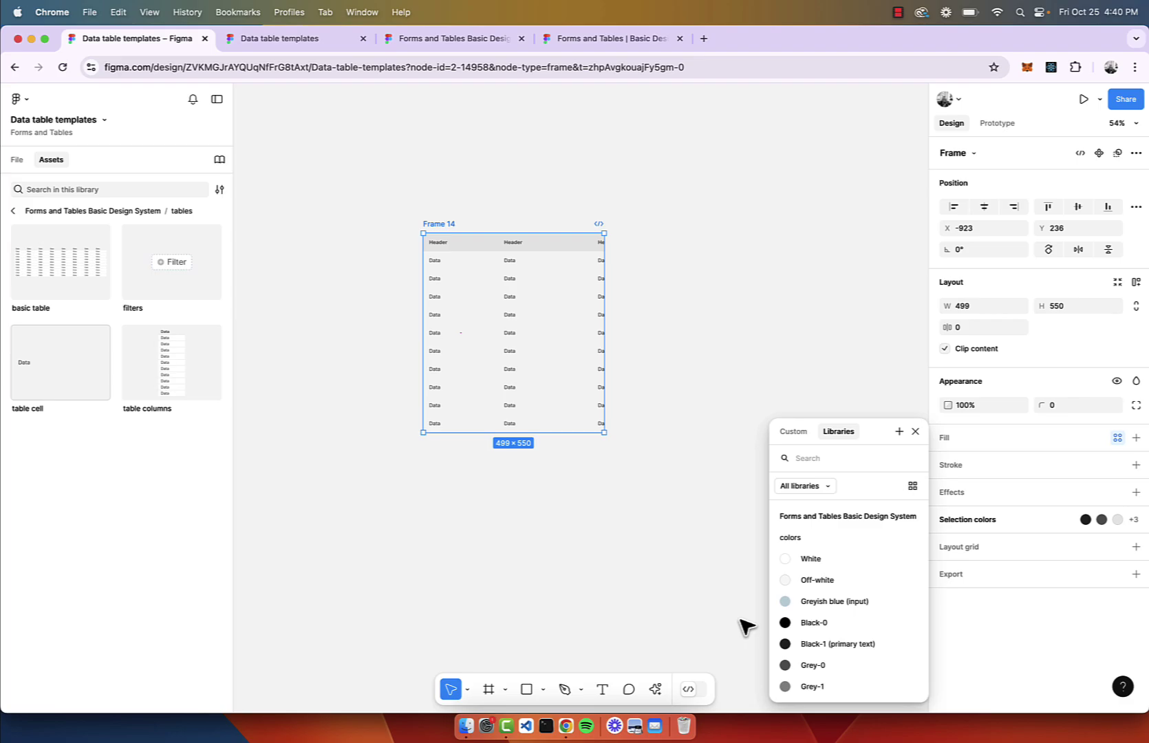
pyautogui.click(814, 561)
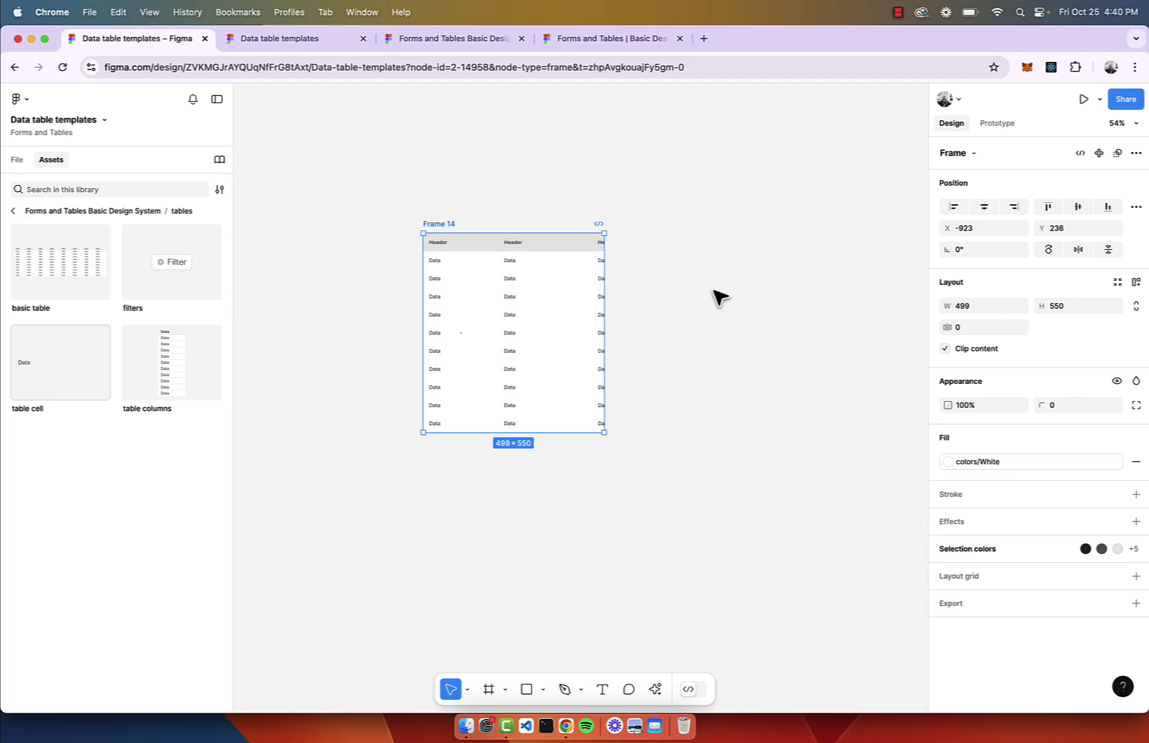
pyautogui.click(312, 41)
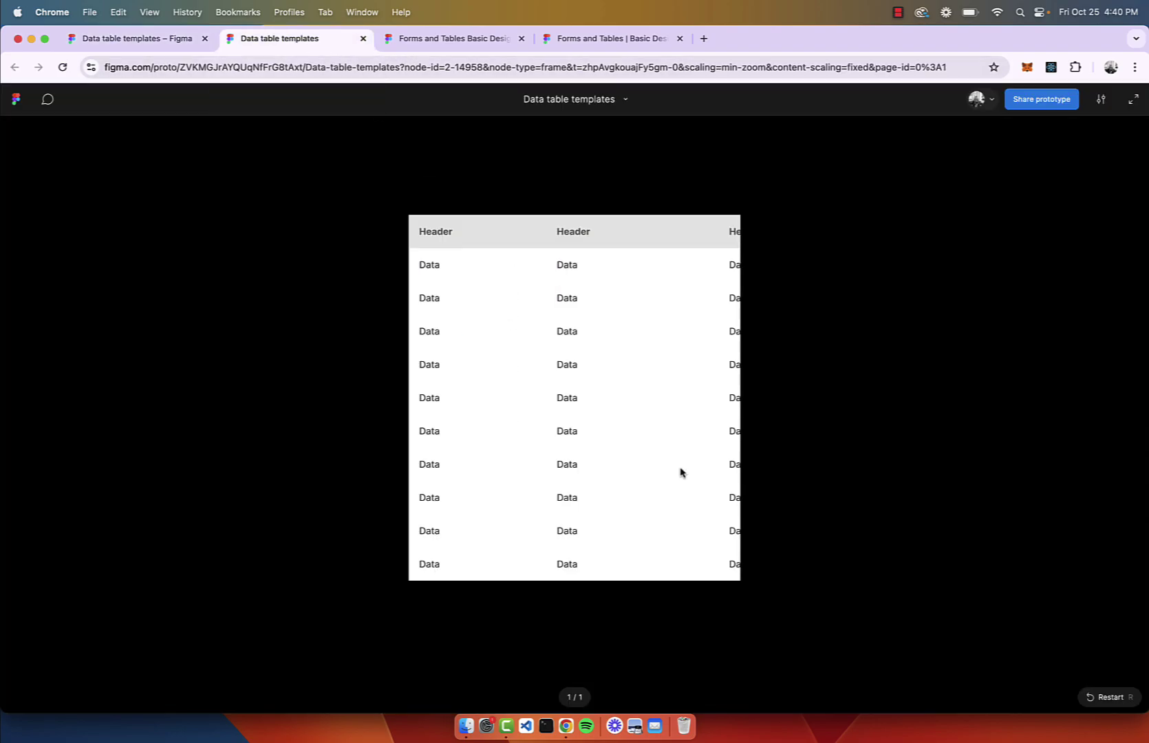
# Set Frame 14's overflow scroll behavior to Horizontal.
pyautogui.click(152, 40)
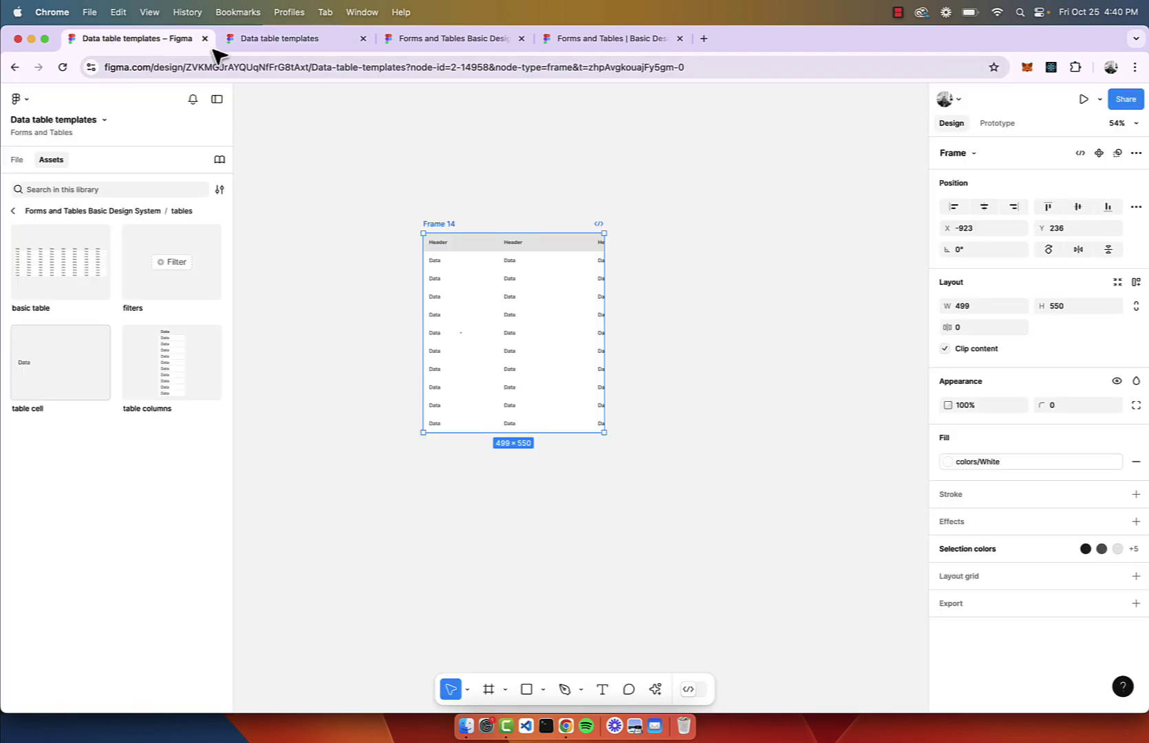
pyautogui.click(997, 124)
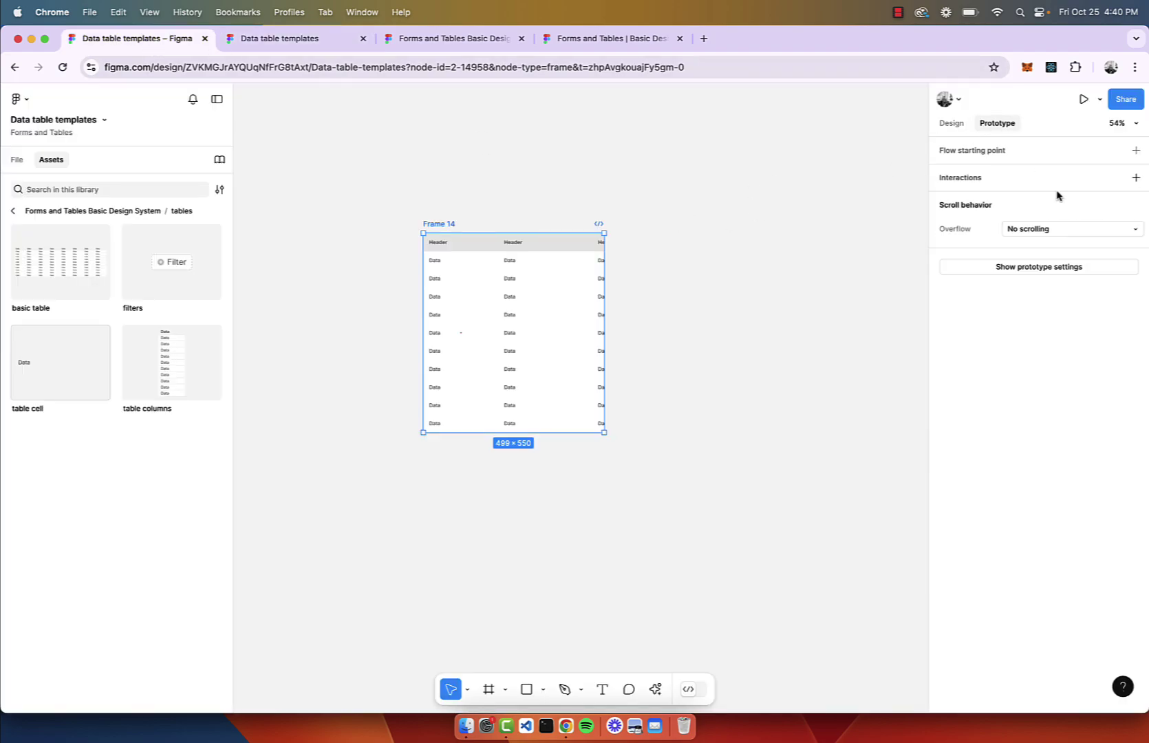
pyautogui.click(1055, 234)
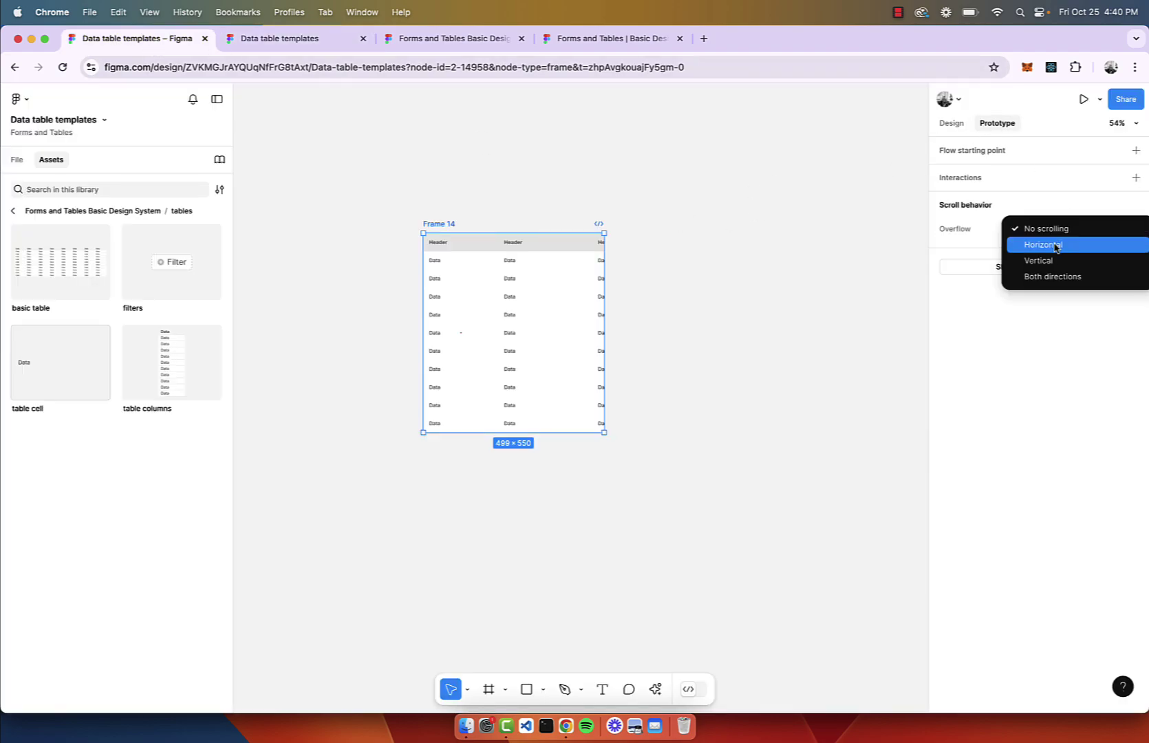
pyautogui.click(1055, 246)
# Scroll the prototype preview left and right to confirm the columns slide sideways.
pyautogui.click(288, 45)
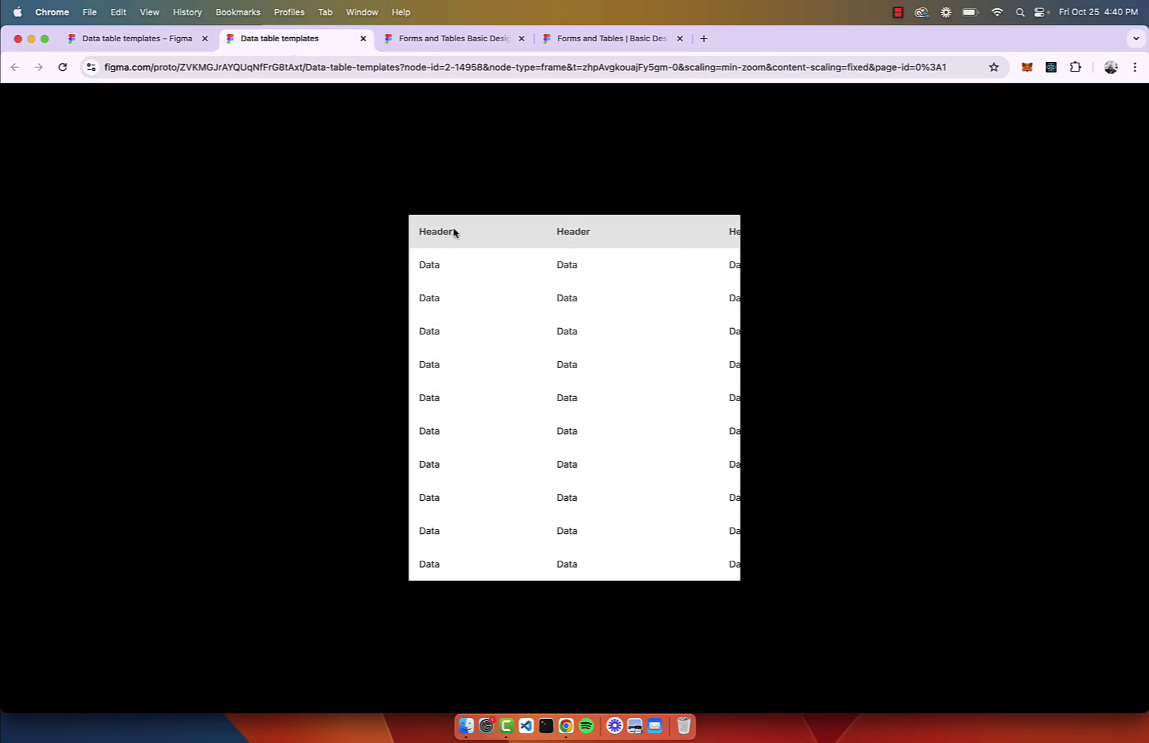
pyautogui.hscroll(3, 590, 342)
pyautogui.hscroll(-3, 589, 340)
pyautogui.hscroll(2, 641, 247)
pyautogui.hscroll(1, 611, 329)
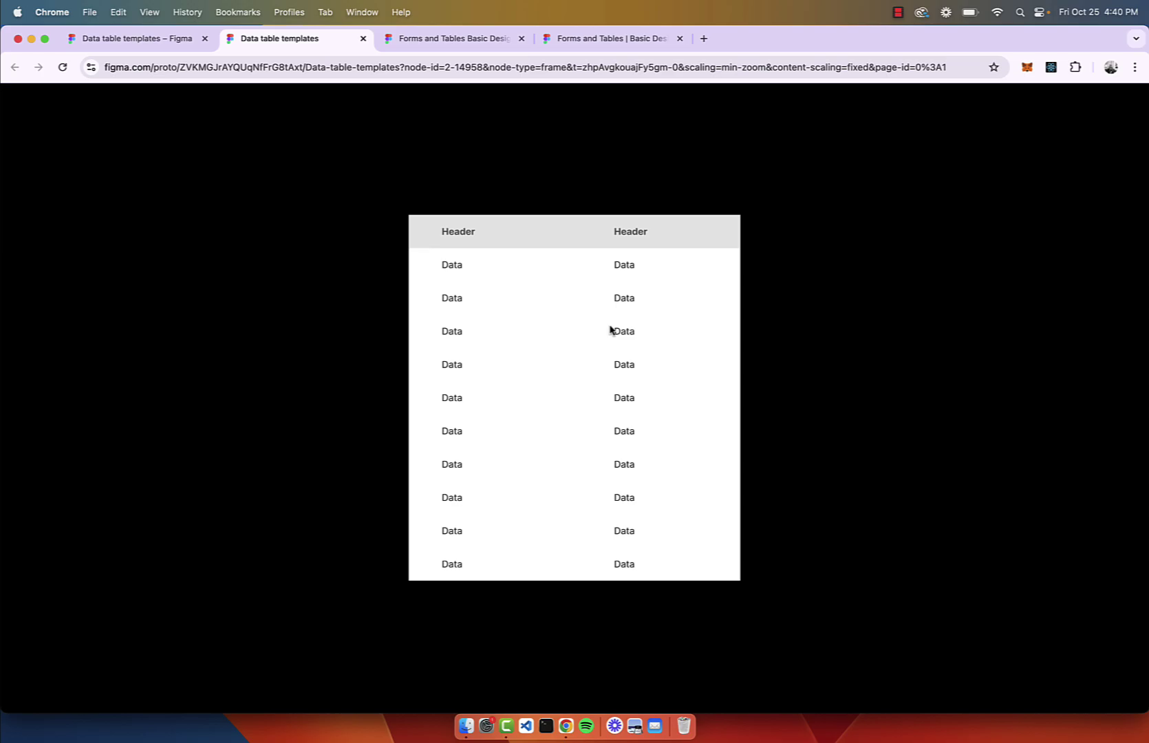
pyautogui.hscroll(-3, 609, 328)
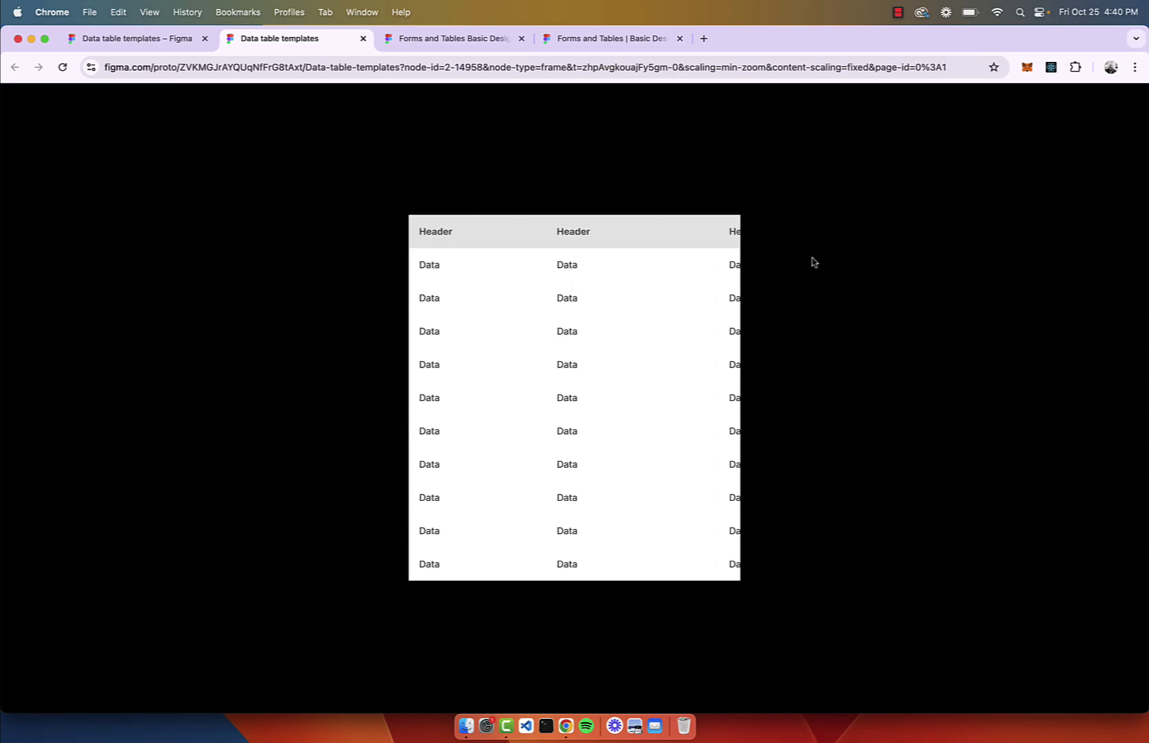
pyautogui.hscroll(-2, 595, 377)
# Set the first col column's scroll position to Fixed.
pyautogui.click(145, 38)
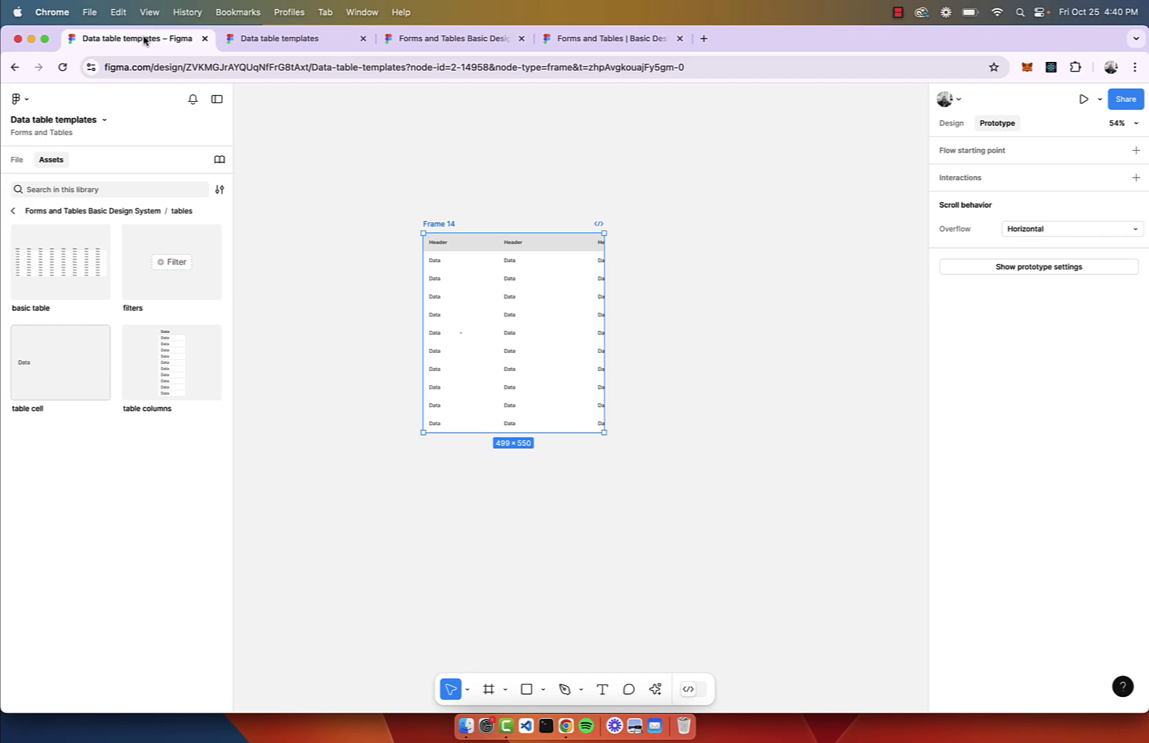
pyautogui.click(465, 268)
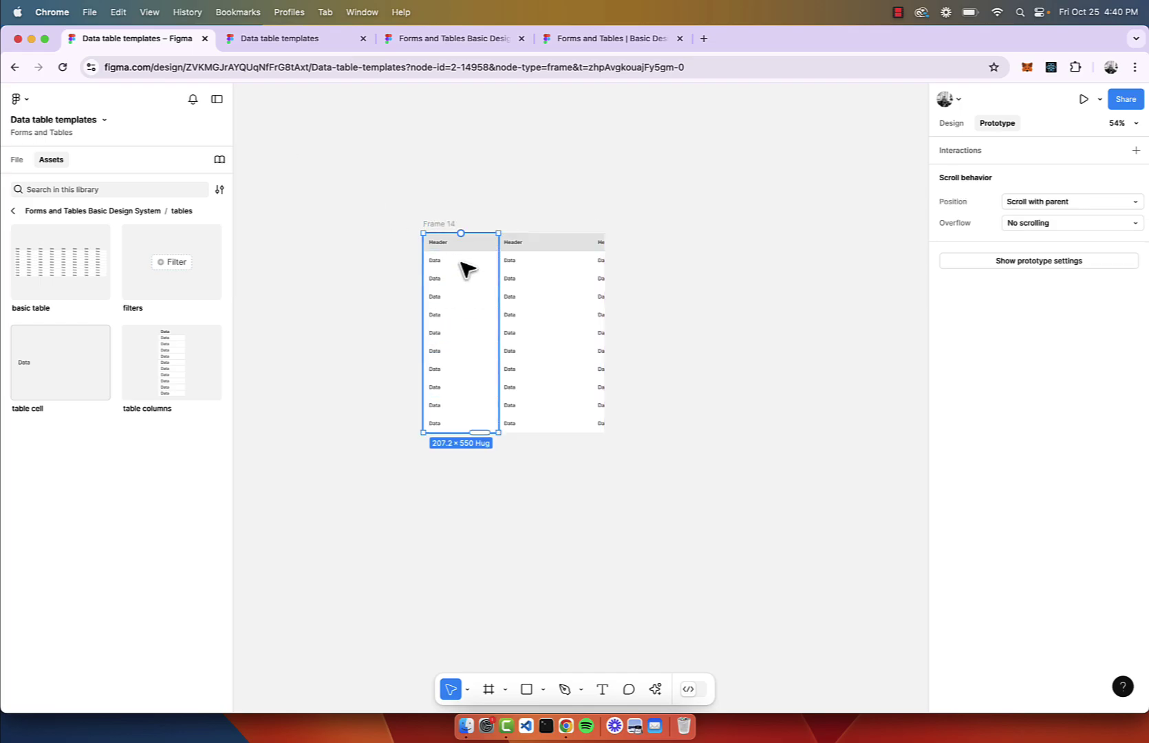
pyautogui.click(1085, 204)
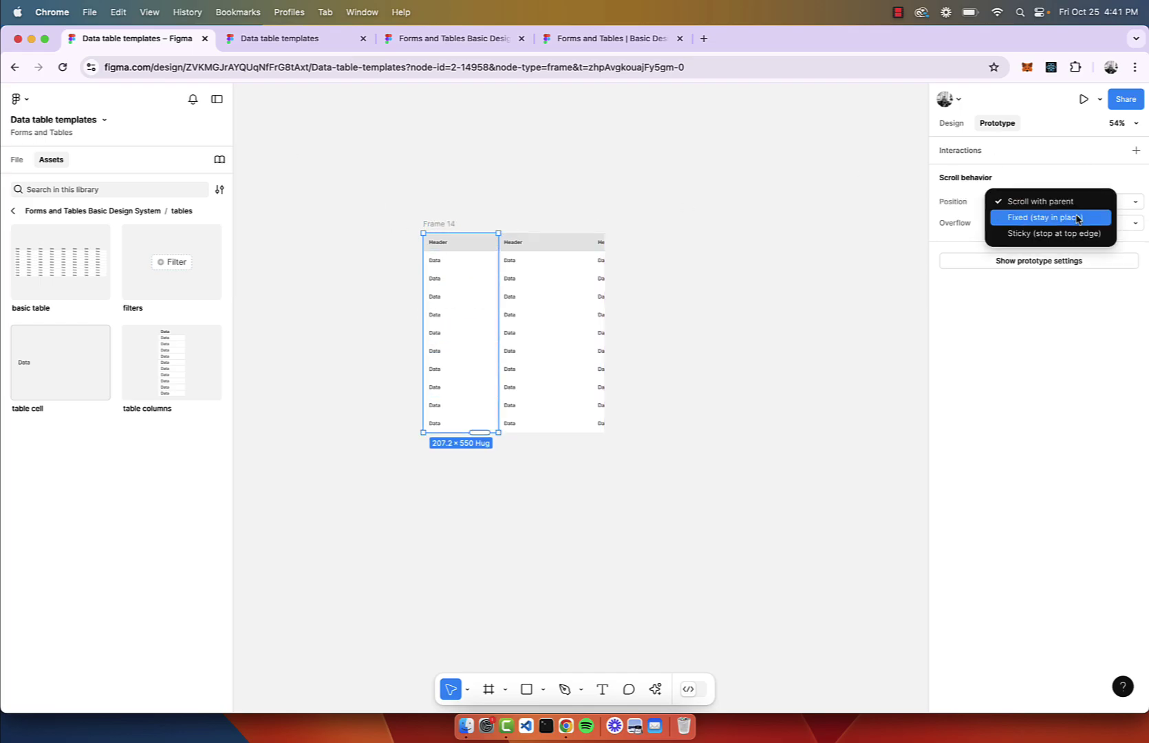
pyautogui.click(438, 197)
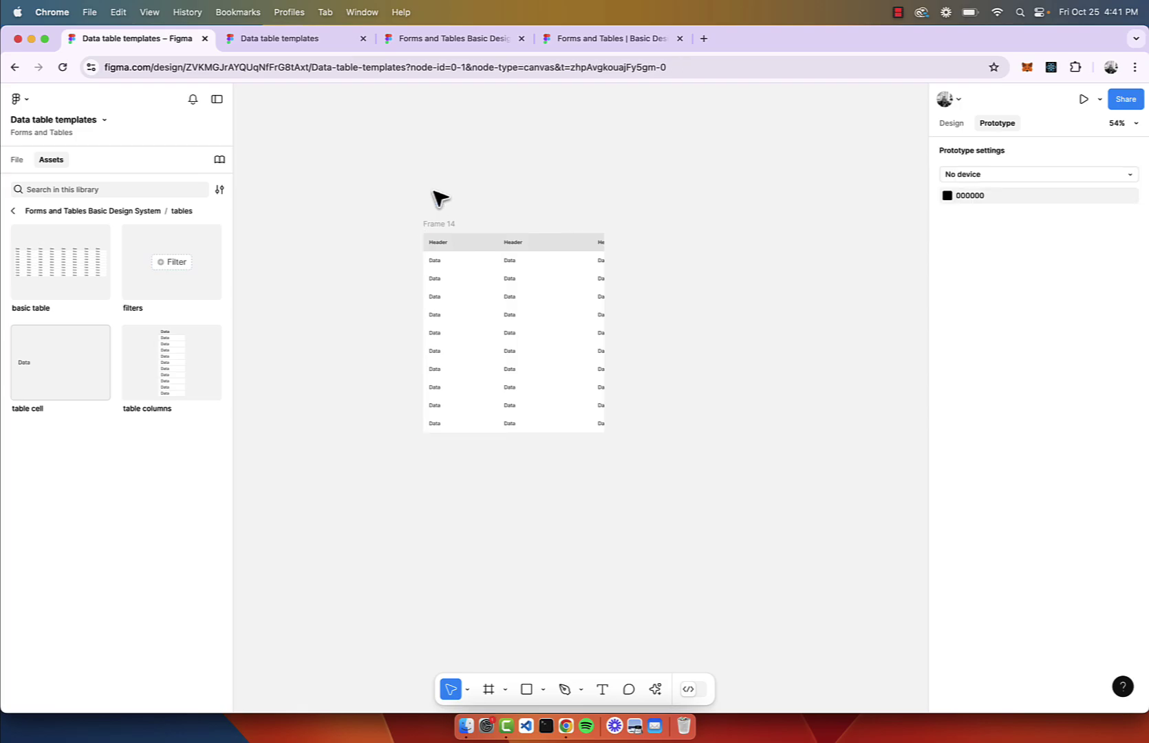
pyautogui.click(444, 294)
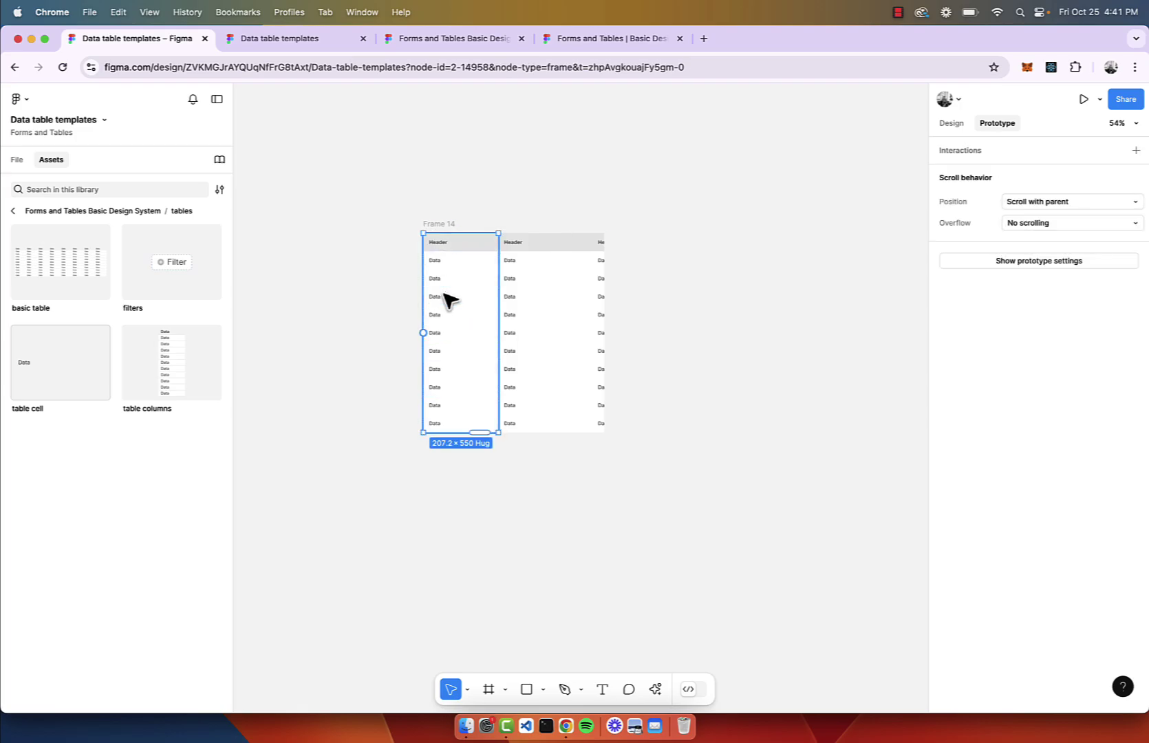
pyautogui.click(1086, 204)
pyautogui.click(1080, 219)
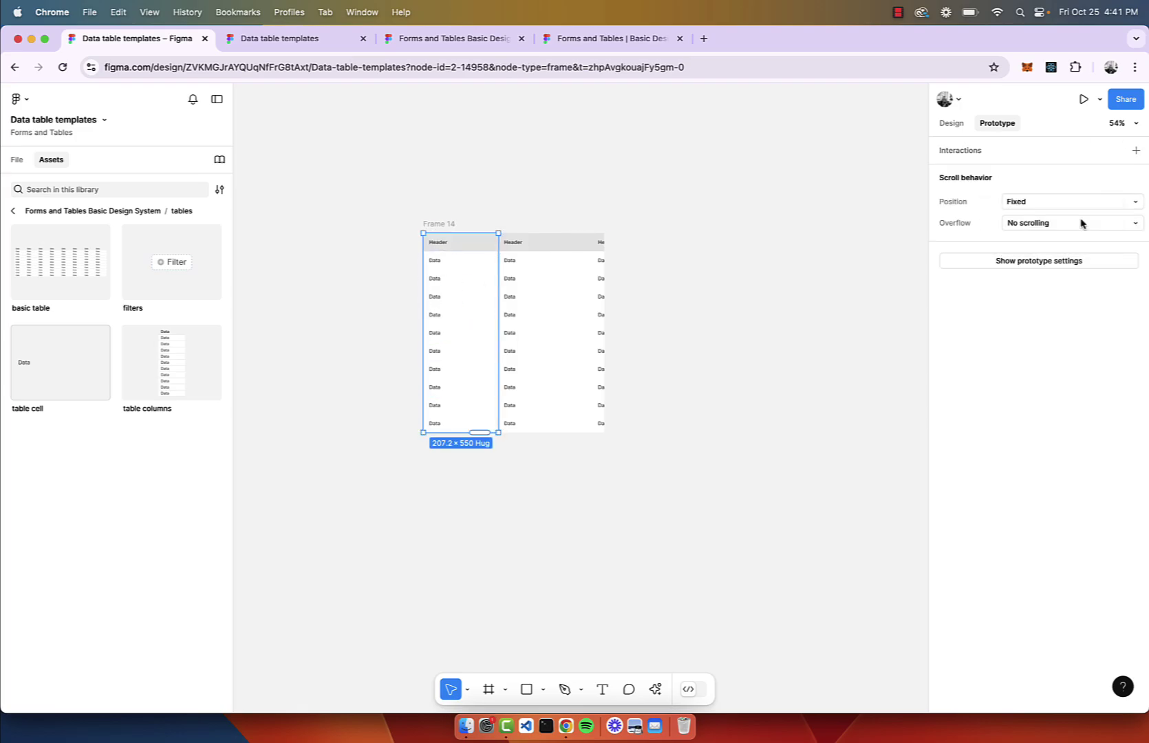
# Scroll the prototype preview sideways to check the first column stays fixed.
pyautogui.click(283, 40)
pyautogui.hscroll(2, 693, 503)
pyautogui.hscroll(-3, 693, 503)
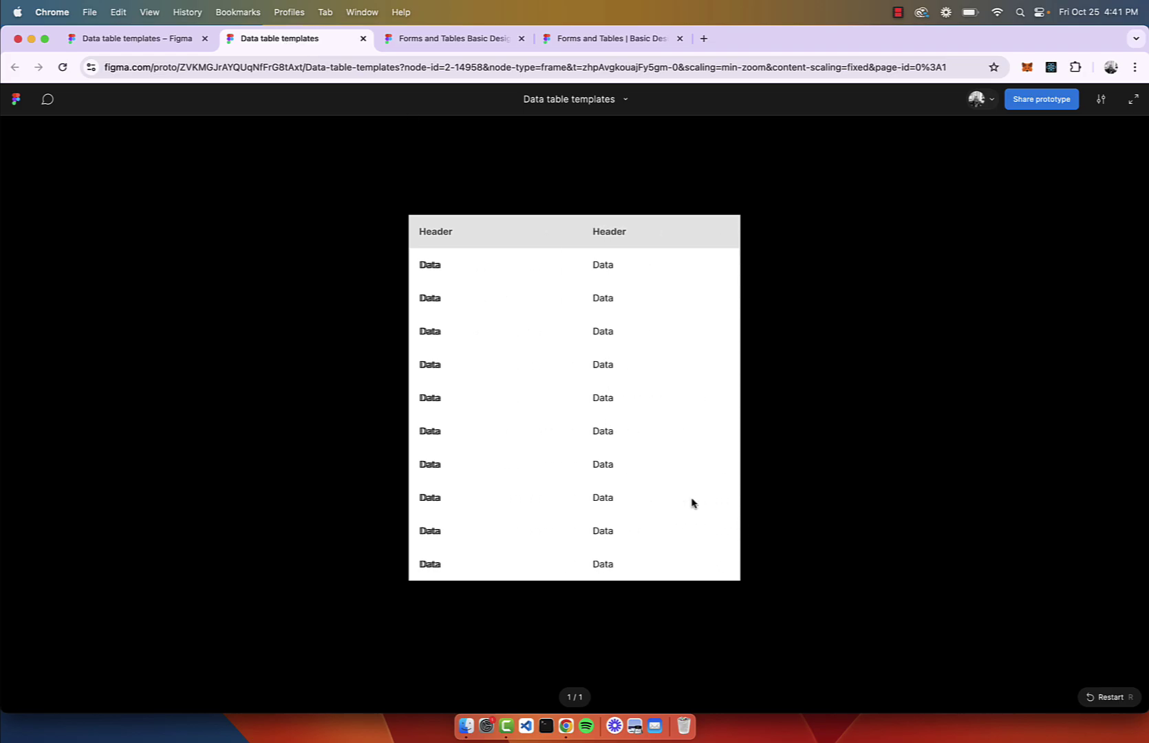
pyautogui.hscroll(3, 692, 503)
pyautogui.hscroll(5, 692, 503)
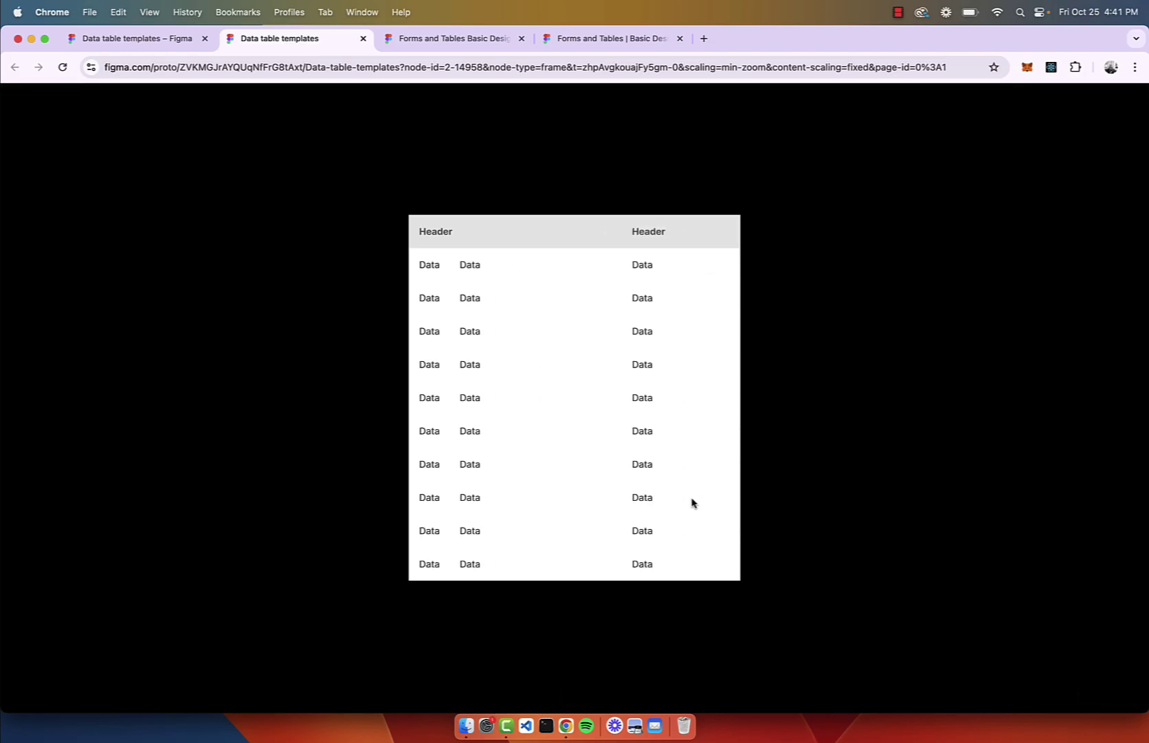
pyautogui.hscroll(-2, 692, 503)
pyautogui.hscroll(2, 692, 503)
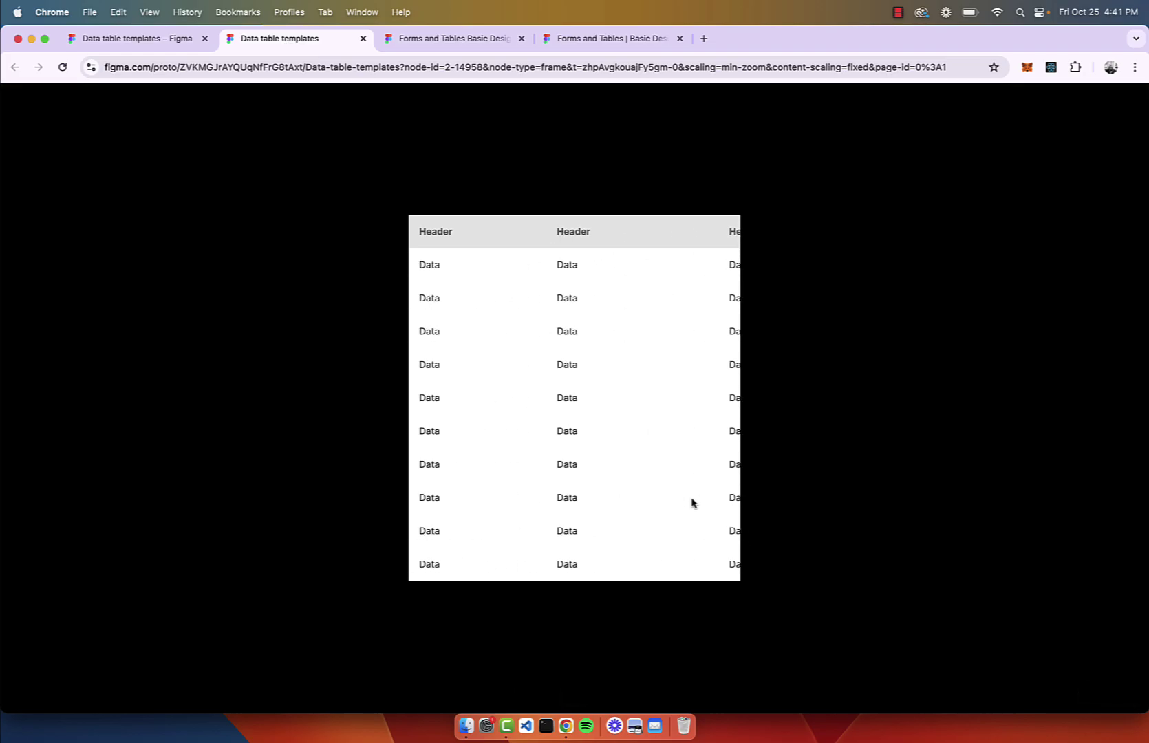
pyautogui.click(162, 39)
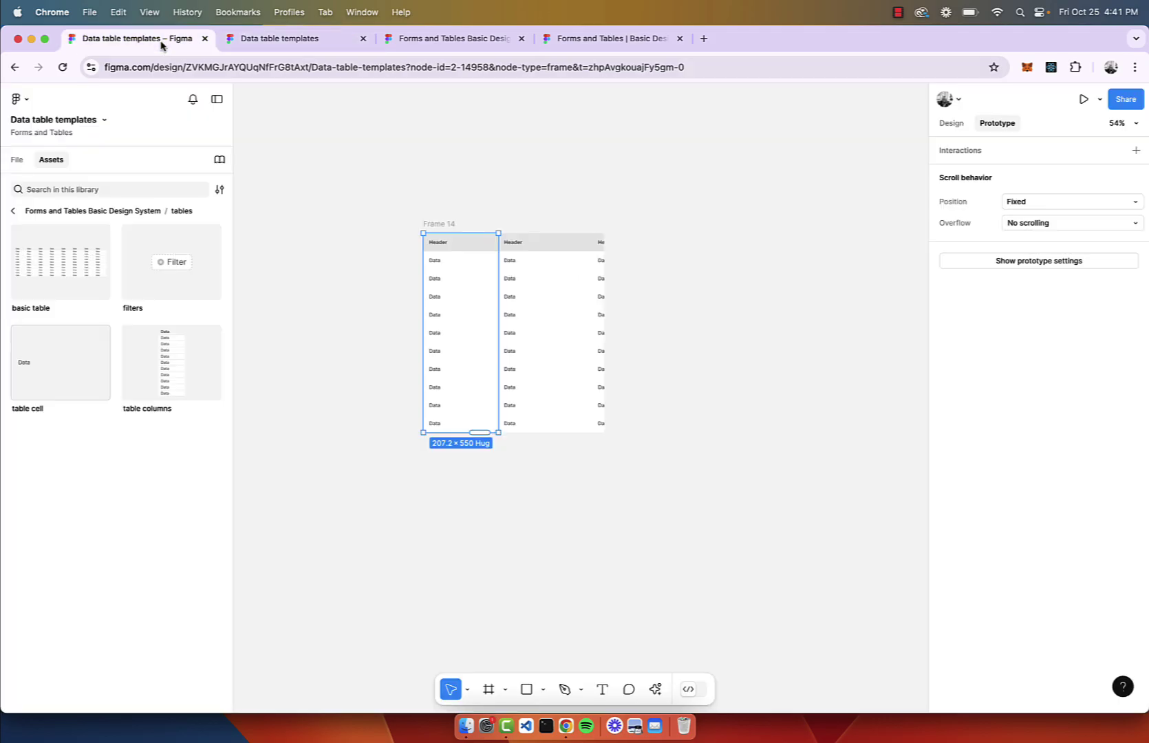
# Remove the white fill from Frame 14.
pyautogui.click(439, 224)
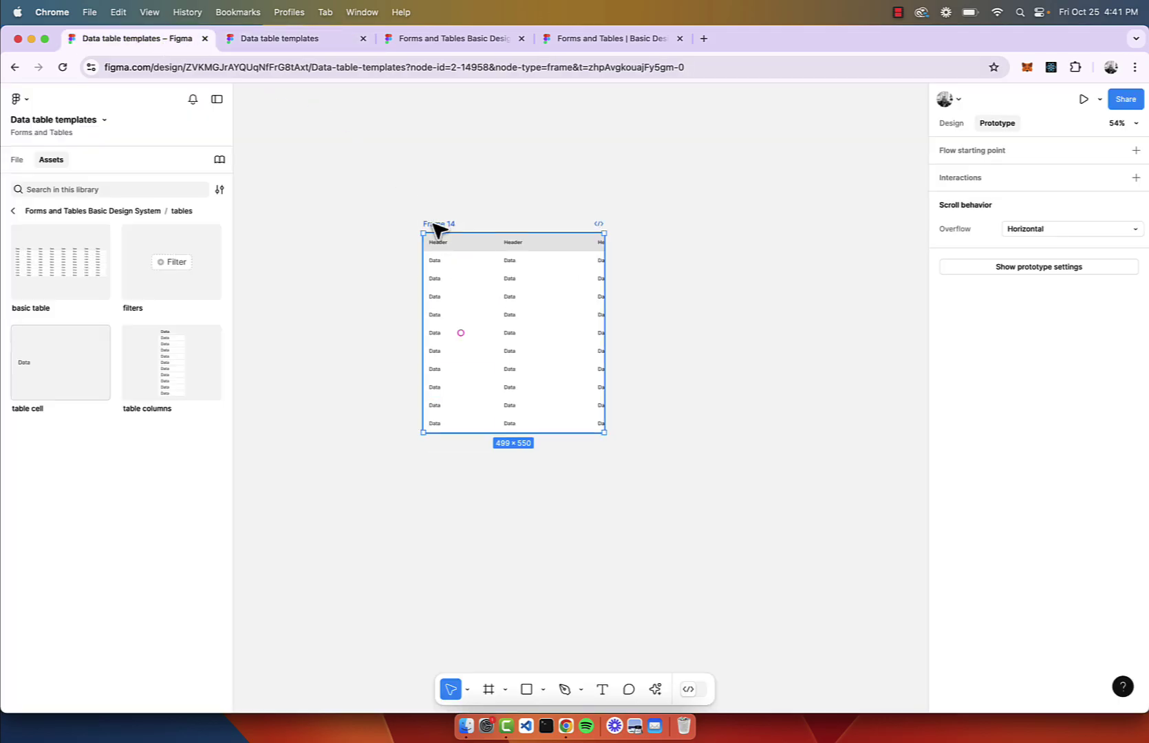
pyautogui.click(952, 124)
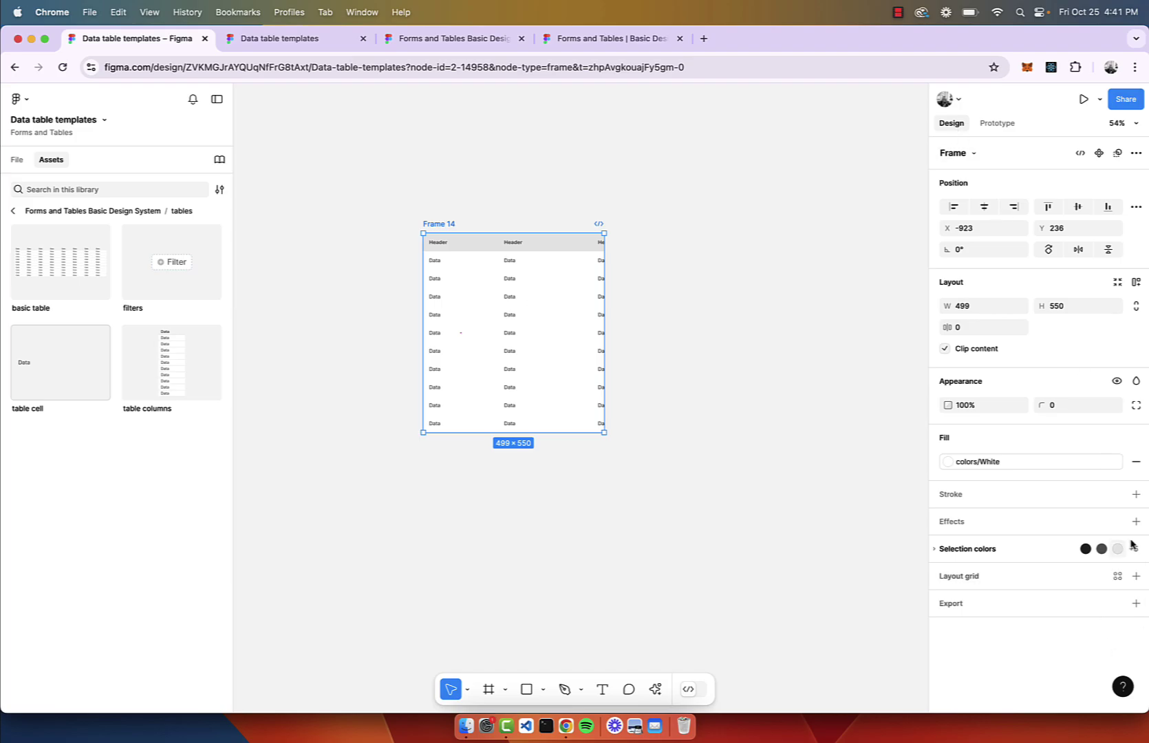
pyautogui.click(1137, 465)
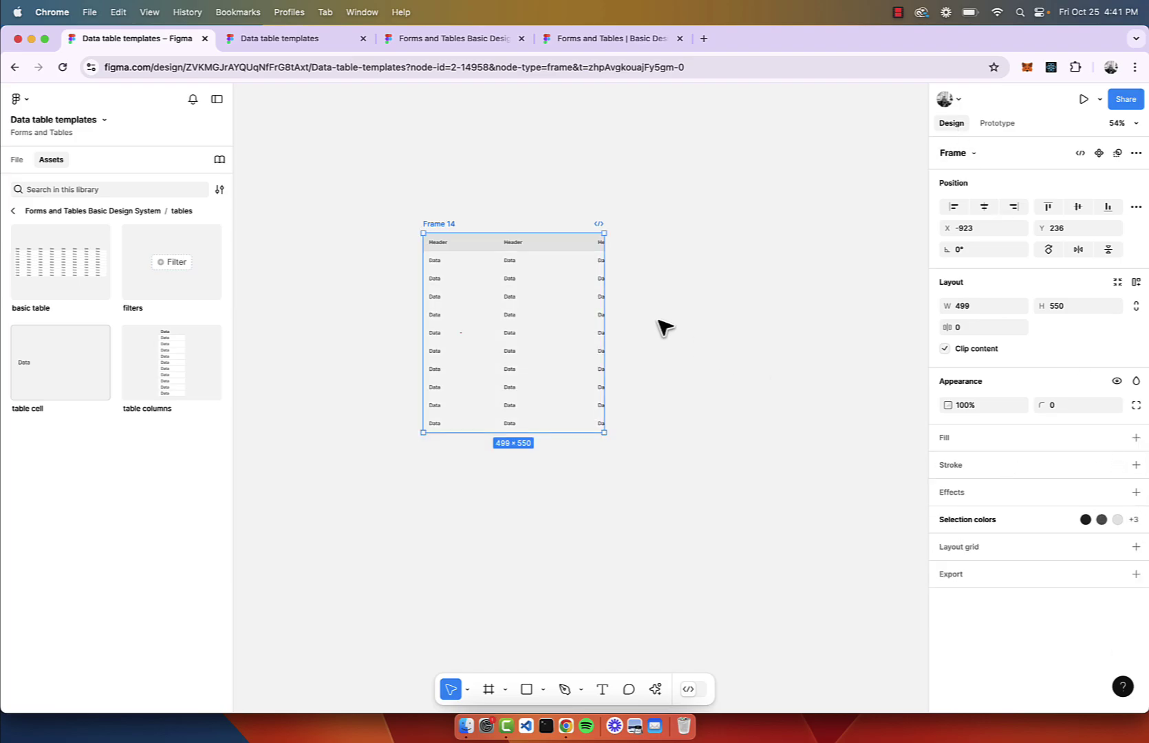
pyautogui.click(508, 222)
# Apply colors/White to the first column and scrolling columns frame, and check the preview.
pyautogui.click(470, 313)
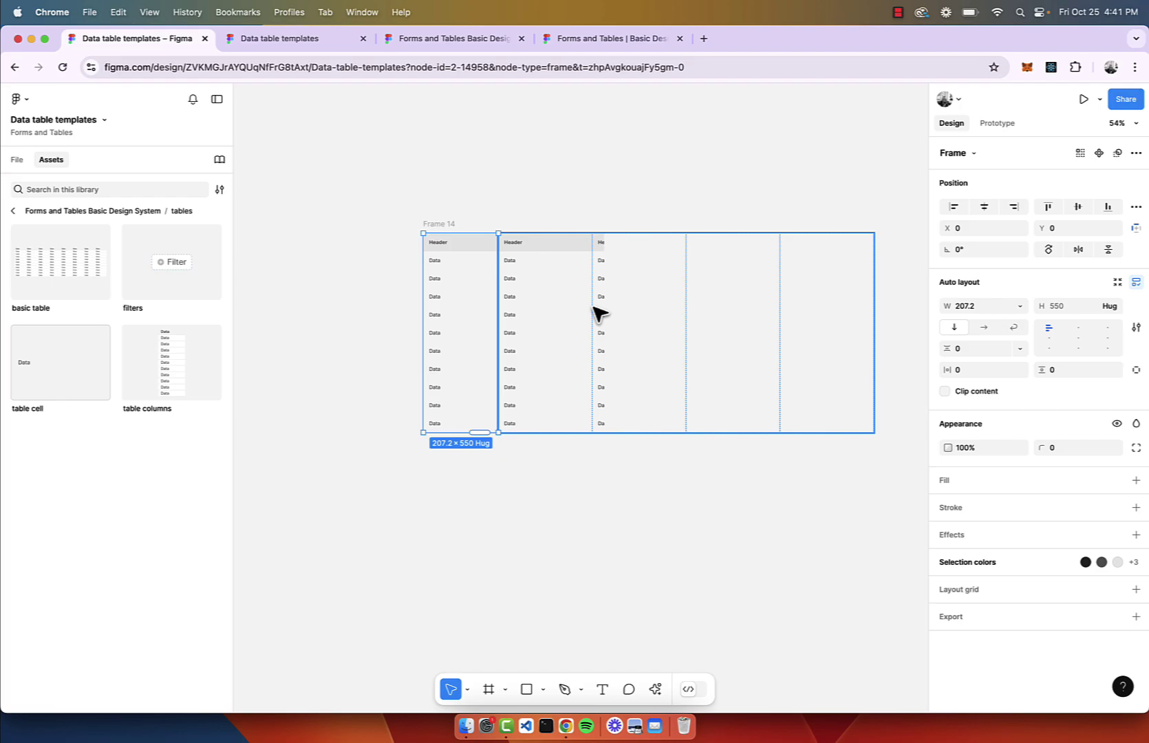
pyautogui.keyDown('shift'); pyautogui.click(575, 300); pyautogui.keyUp('shift')
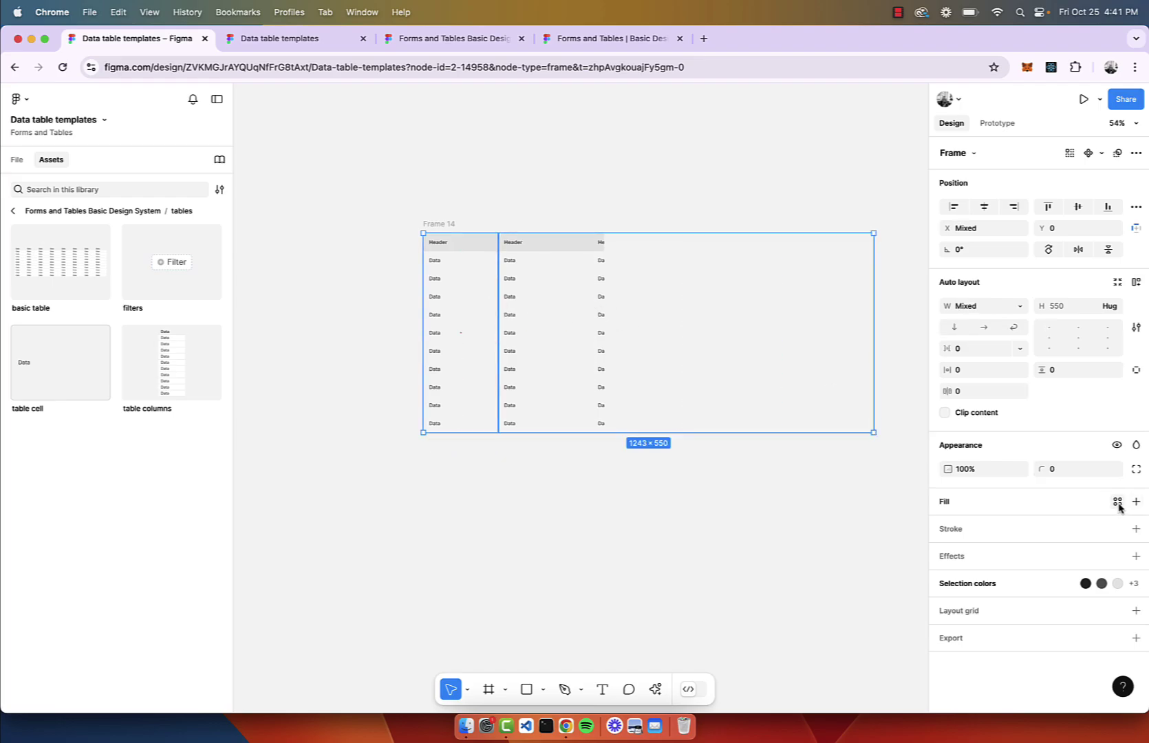
pyautogui.click(1118, 507)
pyautogui.click(805, 565)
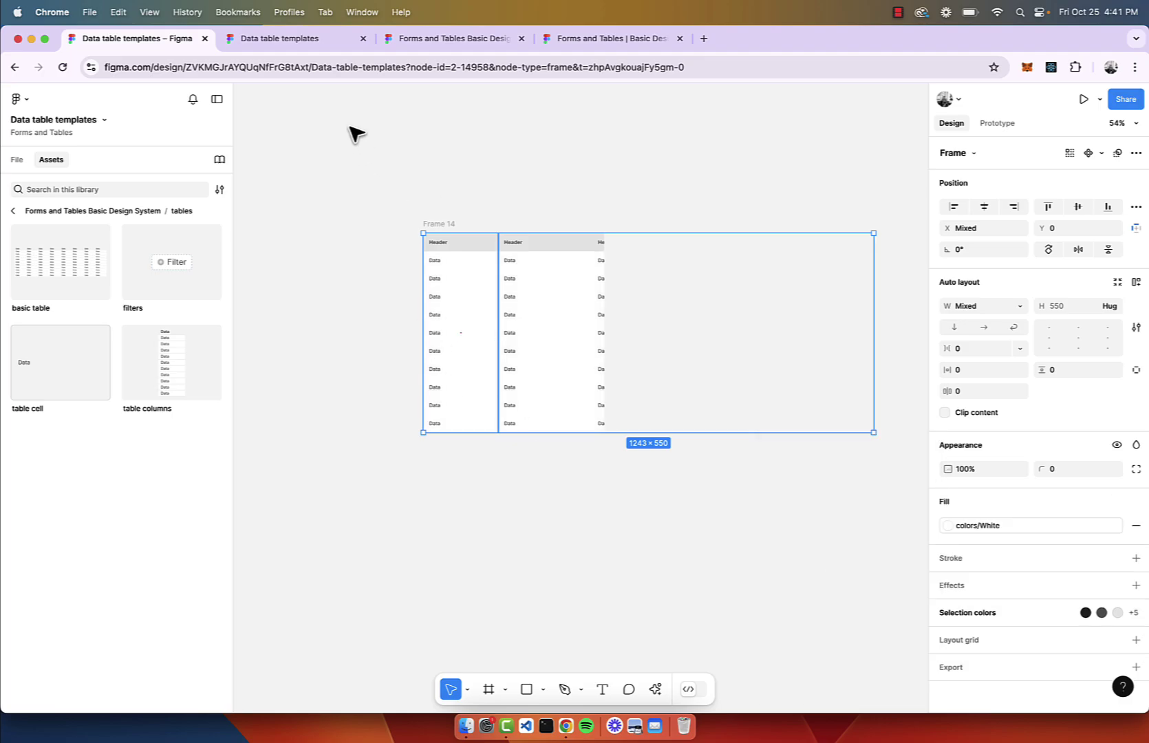
pyautogui.click(310, 39)
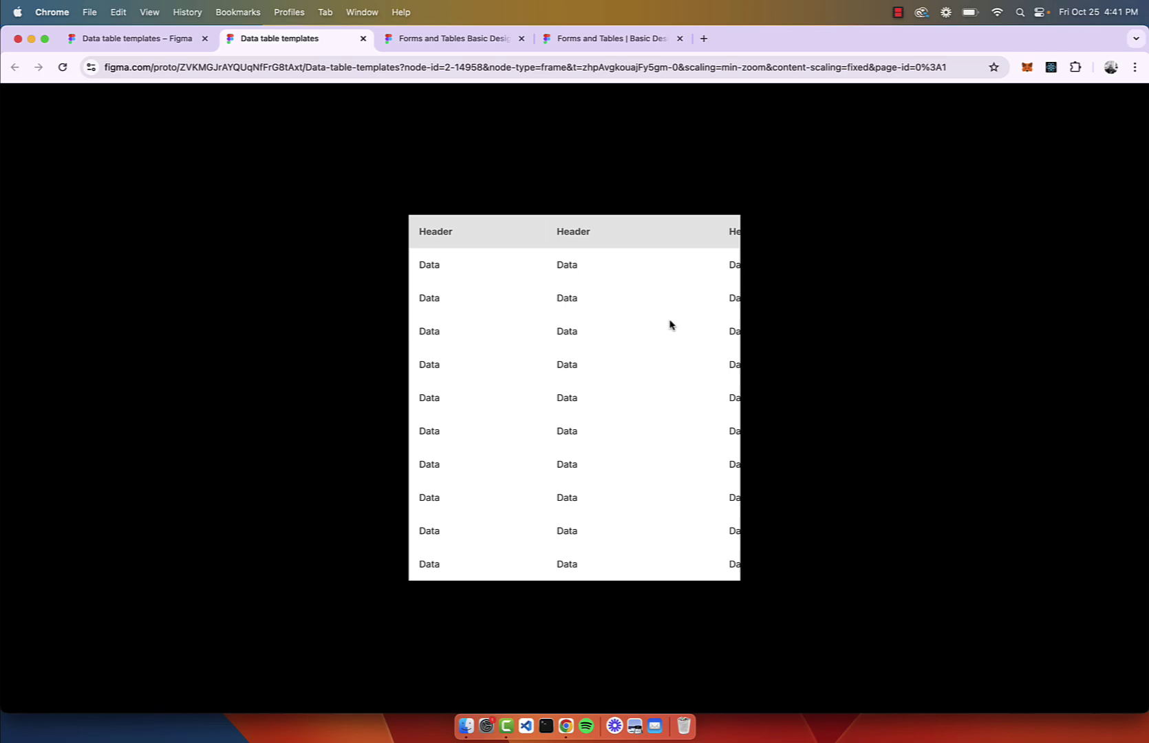
pyautogui.click(150, 47)
# Apply the shadows/lg effect style to the first col column.
pyautogui.click(481, 194)
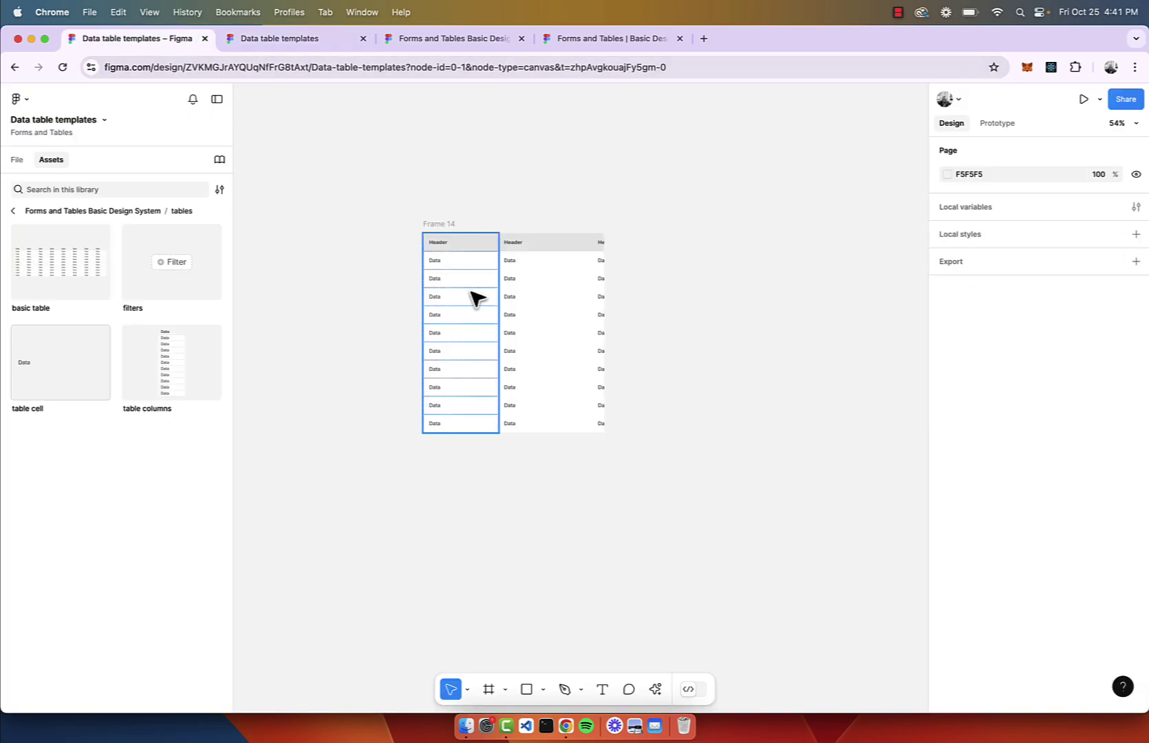
pyautogui.click(473, 291)
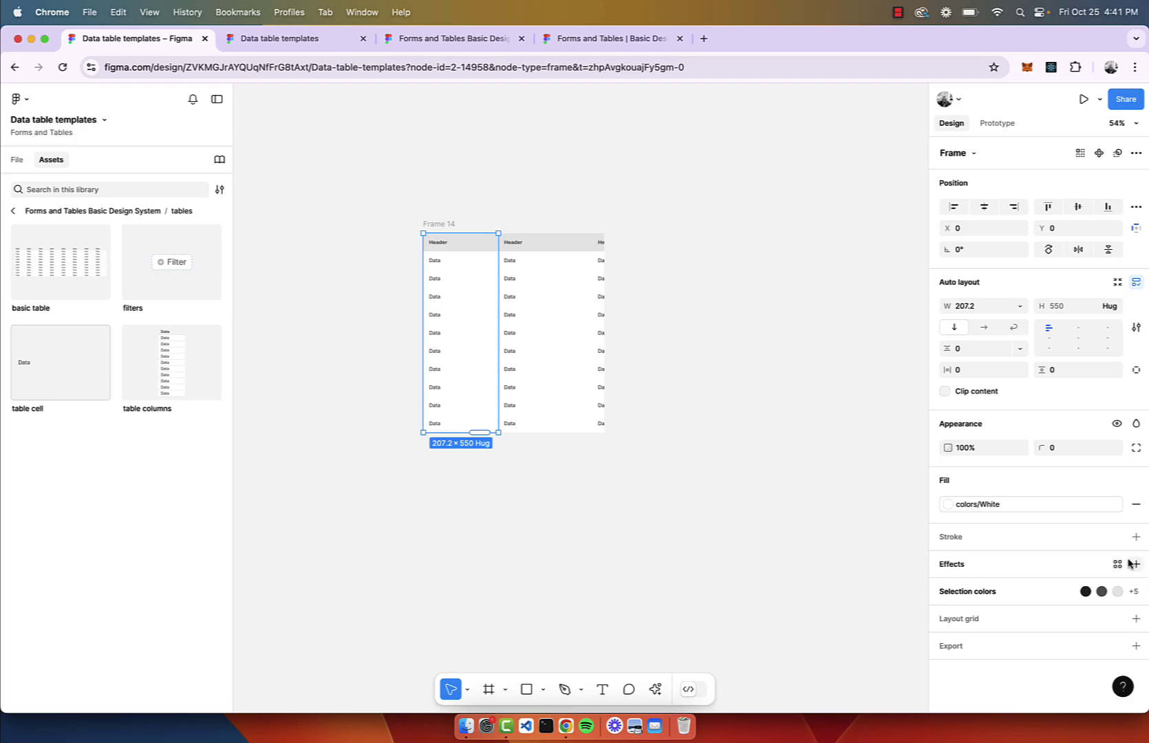
pyautogui.click(1122, 563)
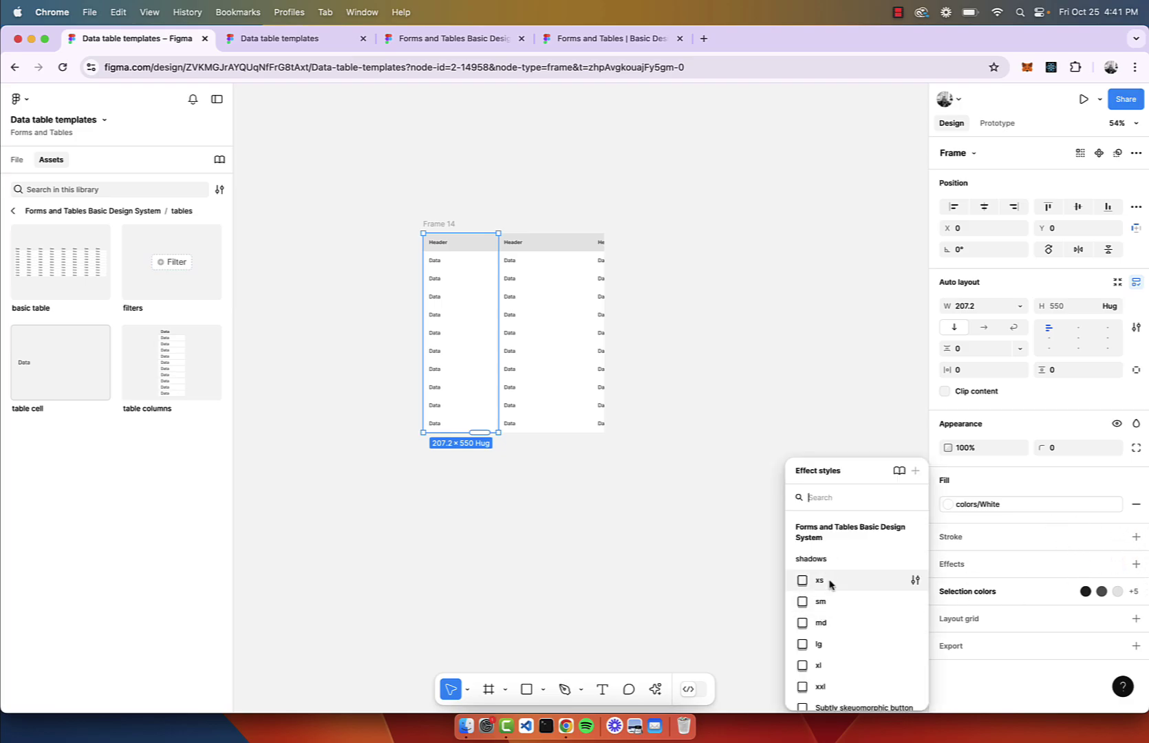
pyautogui.click(831, 644)
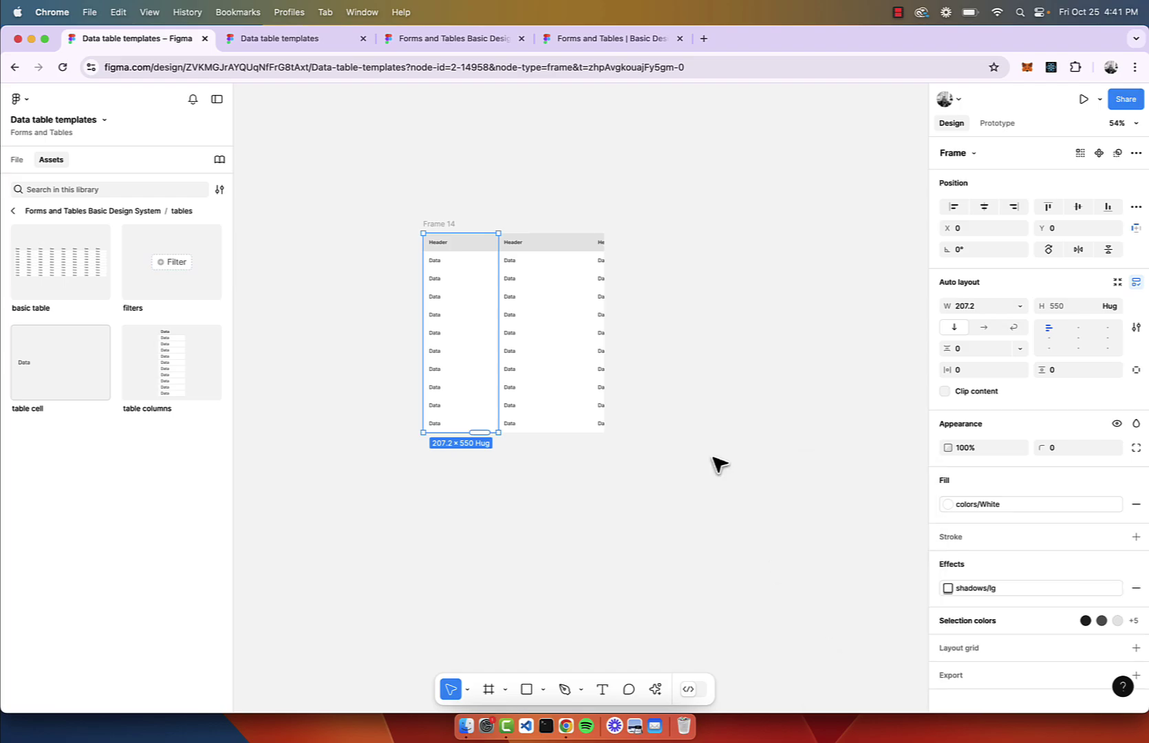
# Zoom in on the shadowed first column and check it in the prototype preview.
pyautogui.click(506, 167)
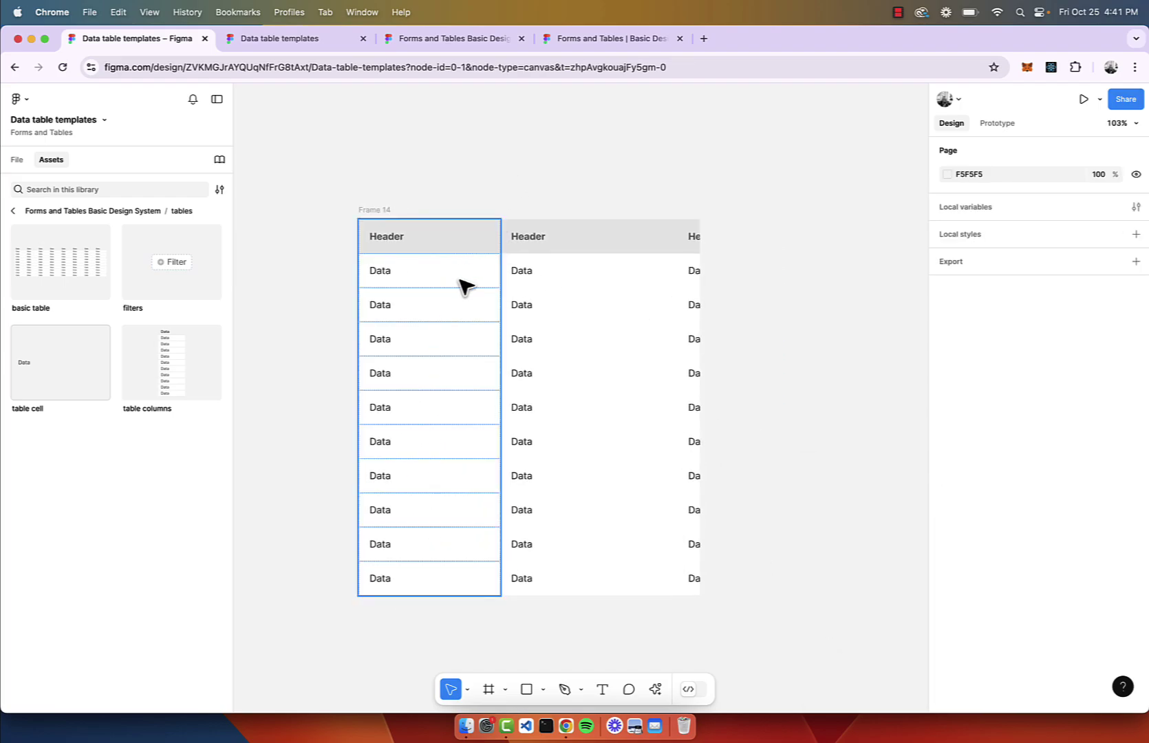
pyautogui.scroll(1, 509, 203)
pyautogui.scroll(3, 513, 303)
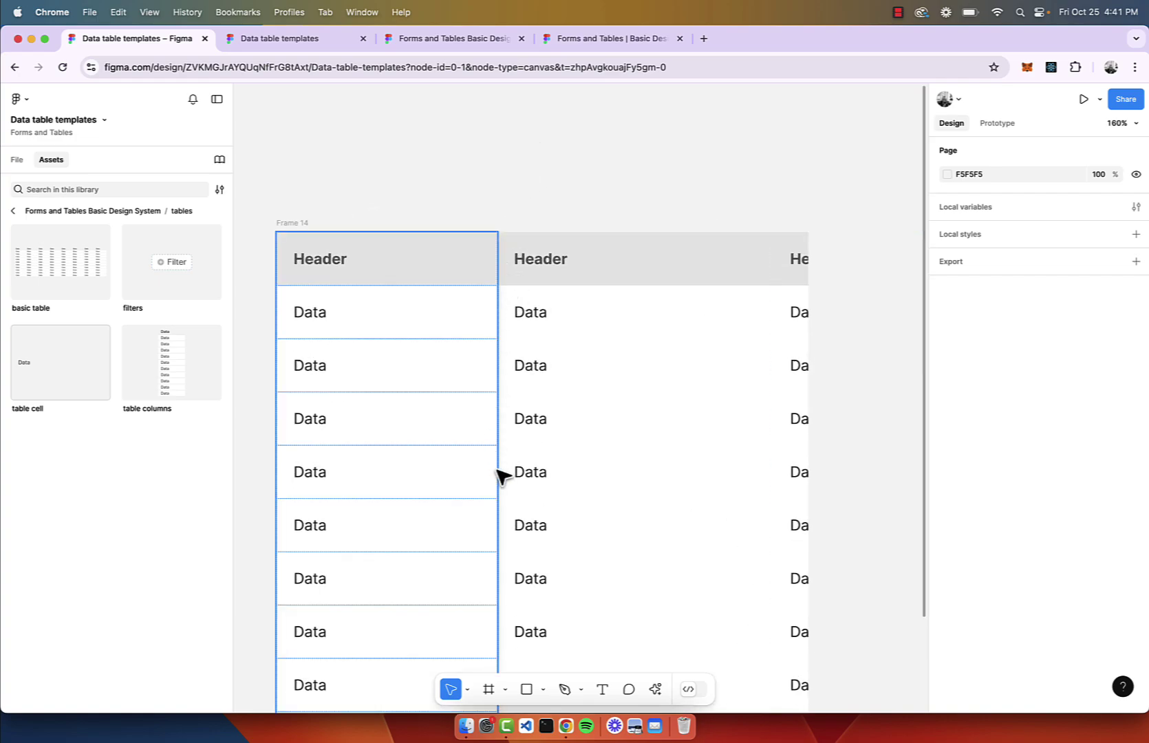
pyautogui.scroll(-5, 503, 474)
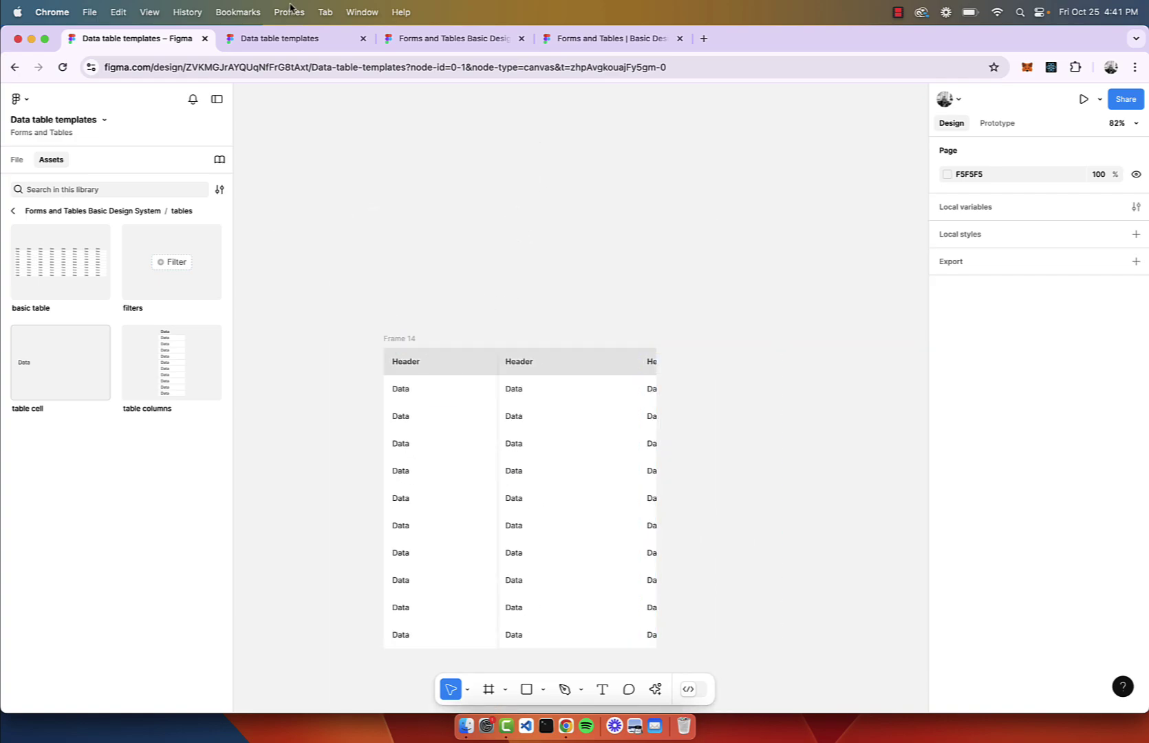
pyautogui.click(285, 39)
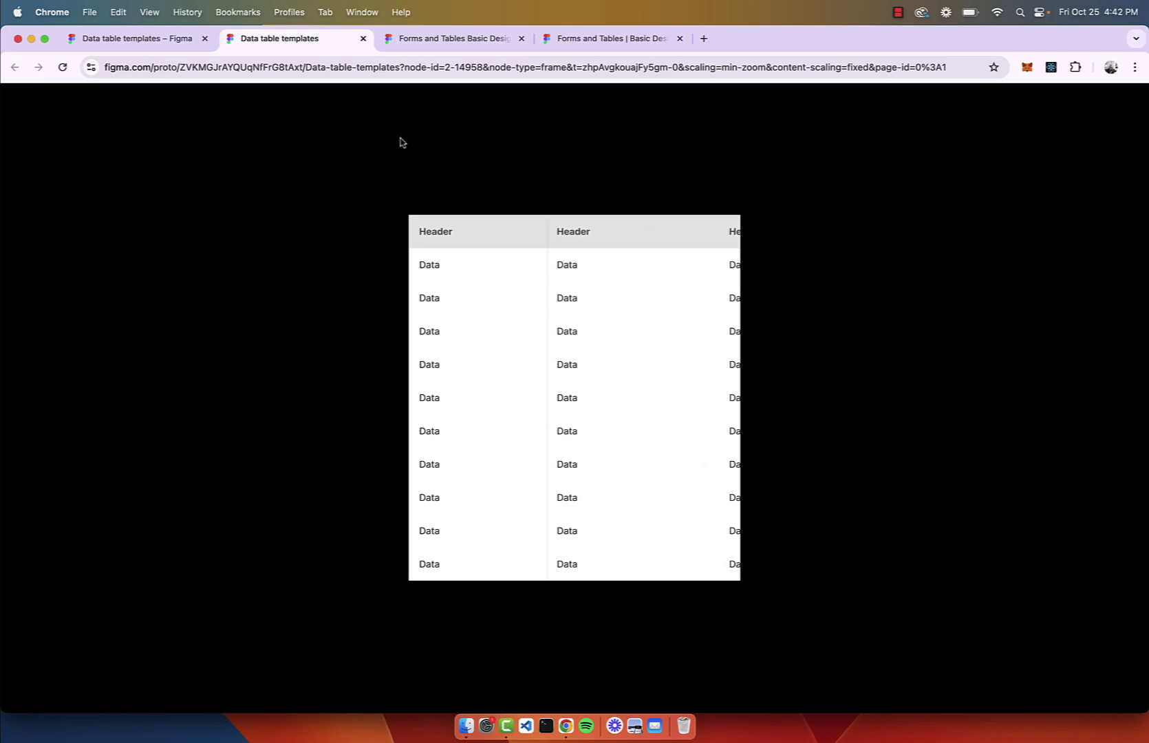
# Select Frame 14 and reopen the prototype preview to scroll the table.
pyautogui.click(160, 43)
pyautogui.scroll(-2, 531, 284)
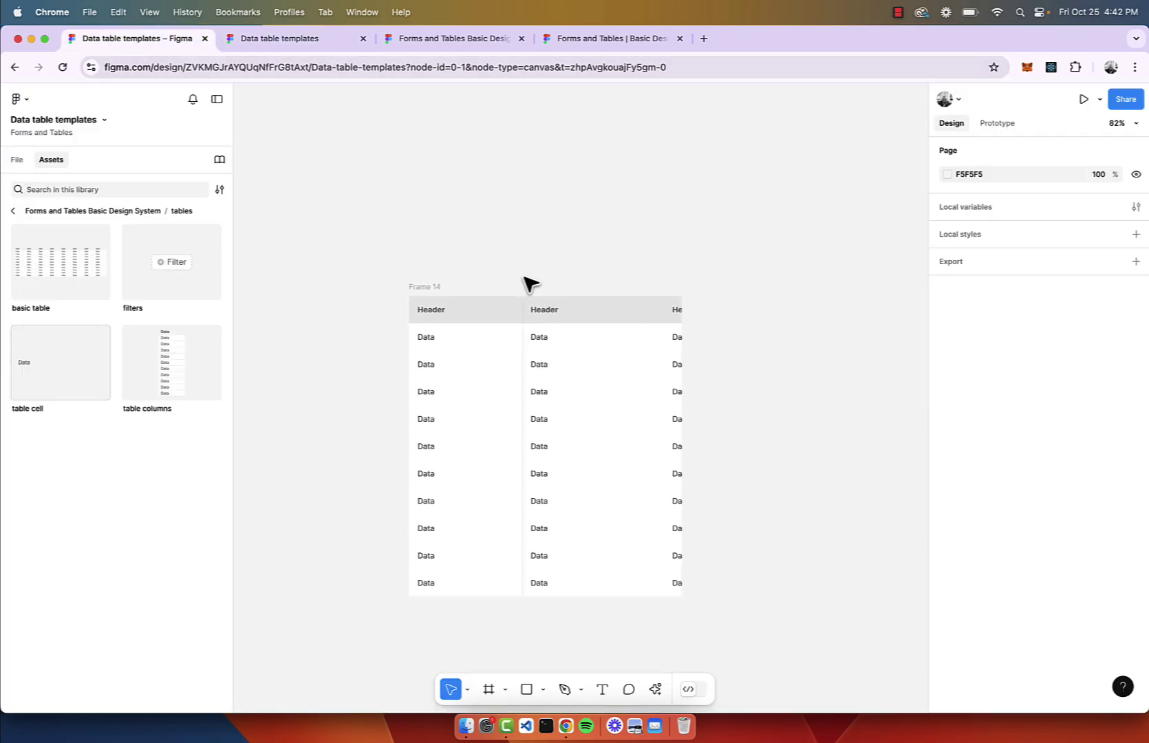
pyautogui.scroll(-4, 526, 285)
pyautogui.hscroll(-3, 569, 203)
pyautogui.click(563, 227)
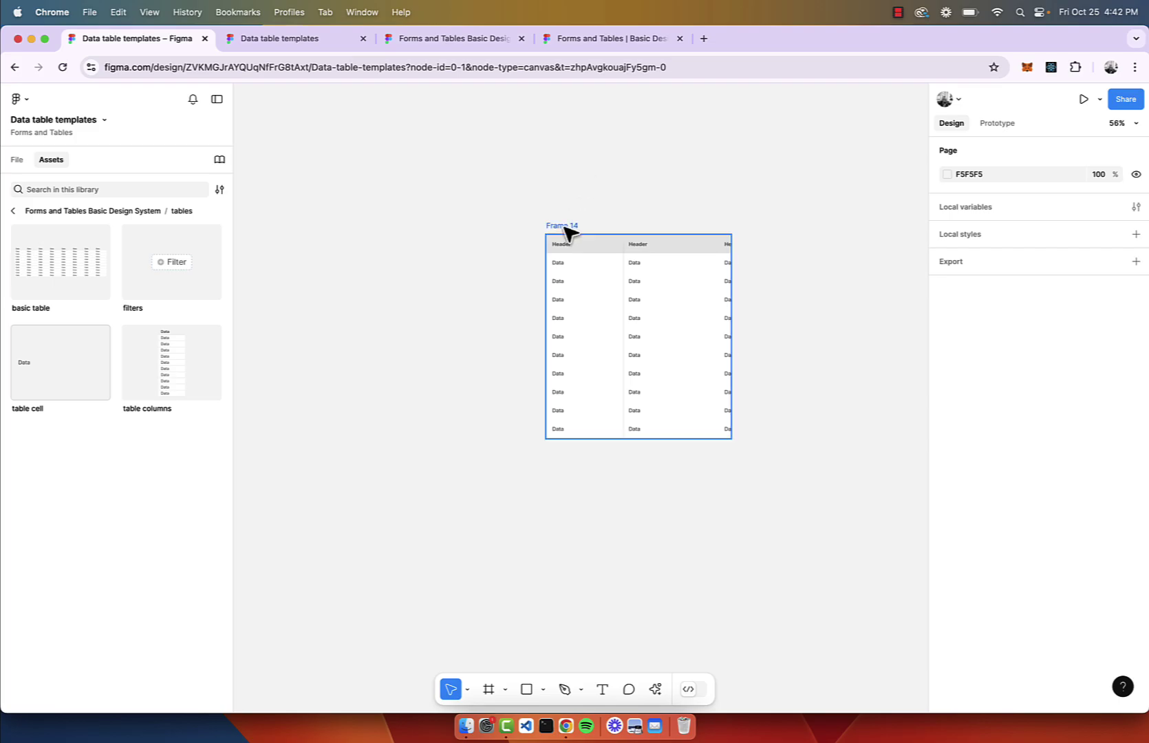
pyautogui.click(303, 39)
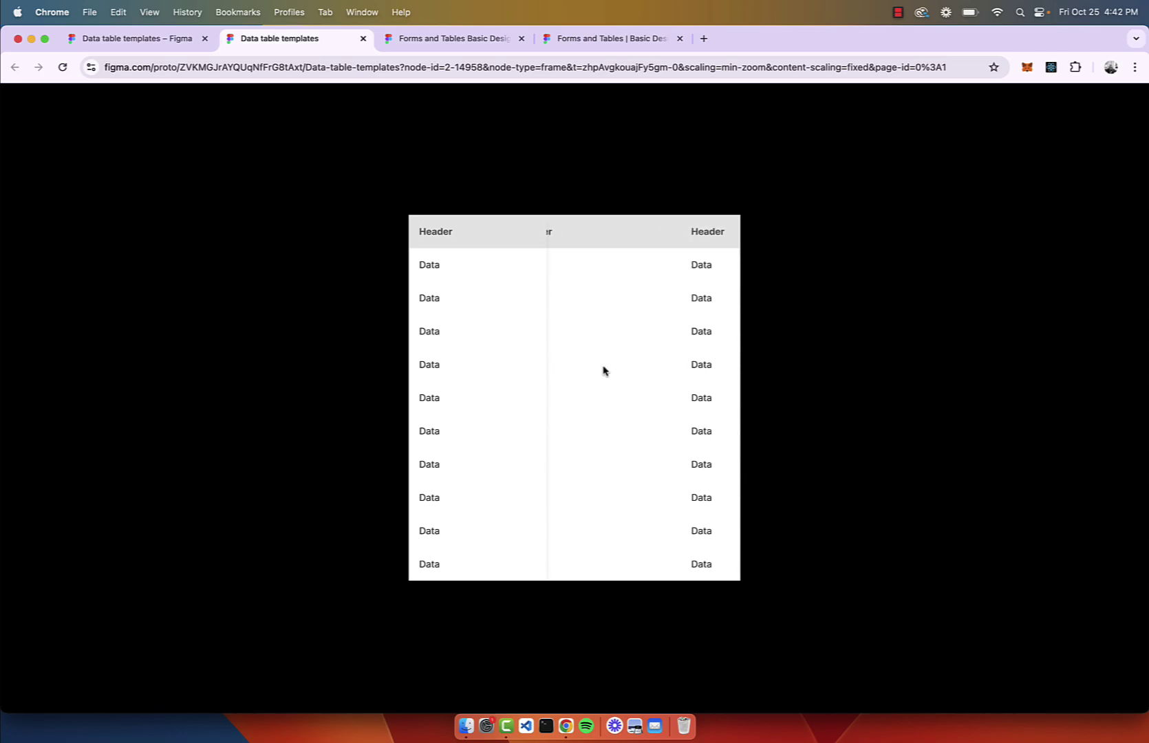
# Duplicate Frame 14 as Frame 15 and remove the shadows/lg effect from its first column.
pyautogui.click(134, 39)
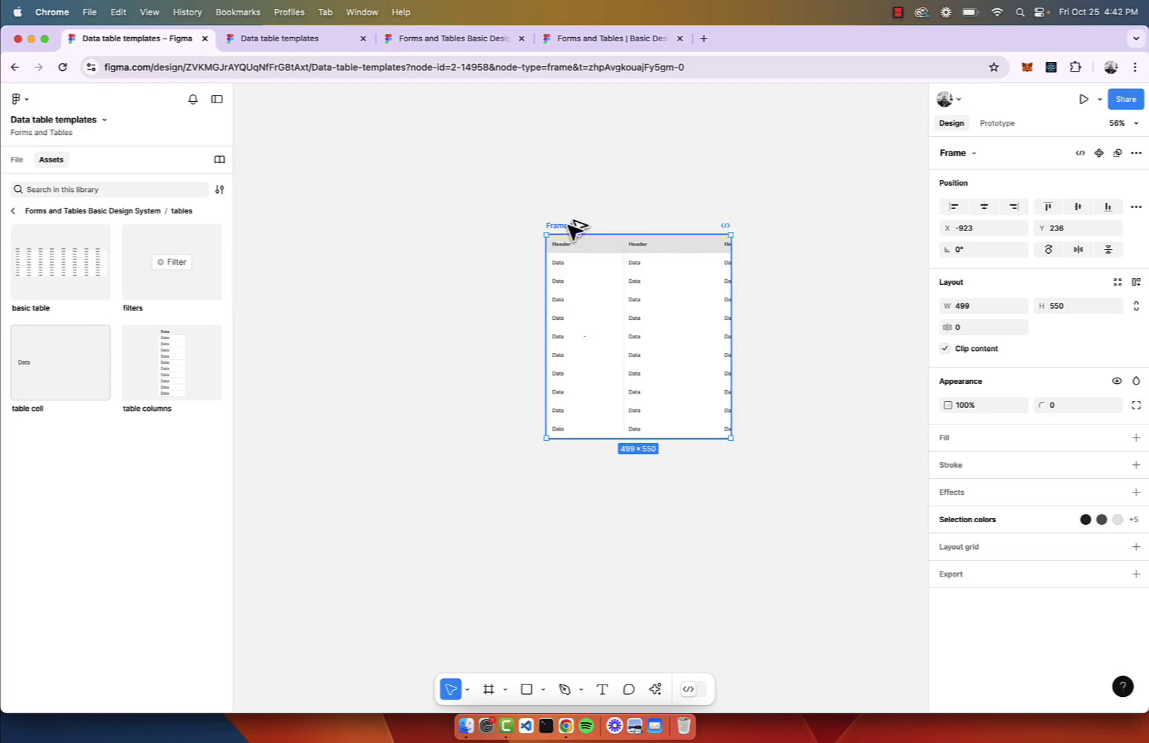
pyautogui.moveTo(574, 227); pyautogui.dragTo(376, 222)
pyautogui.click(387, 207)
pyautogui.click(377, 308)
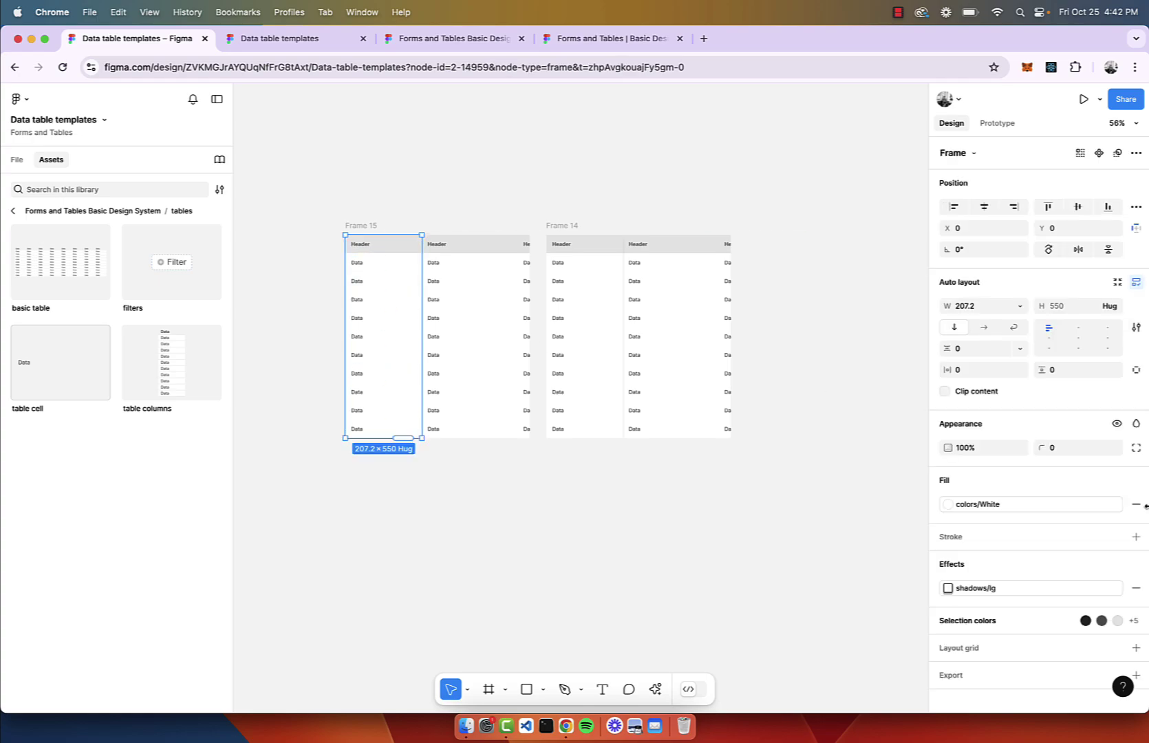
pyautogui.click(1135, 589)
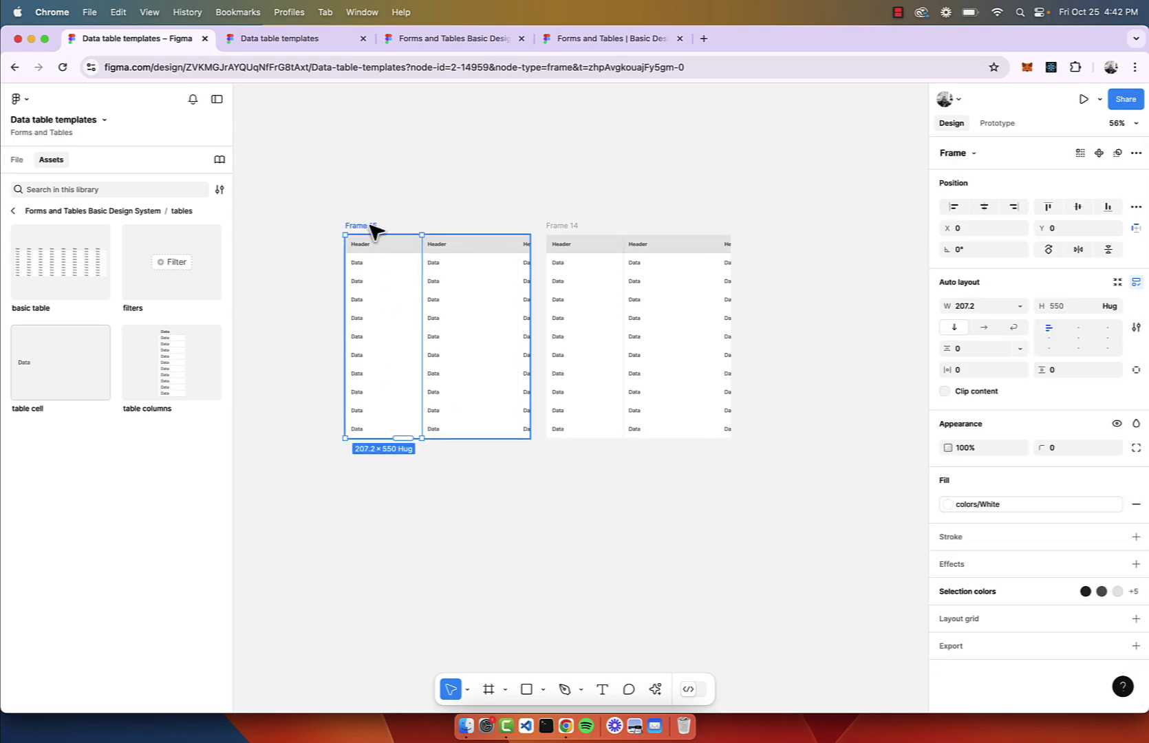
pyautogui.click(372, 227)
# Link Frame 15 to Frame 14 with a While hovering interaction.
pyautogui.click(999, 123)
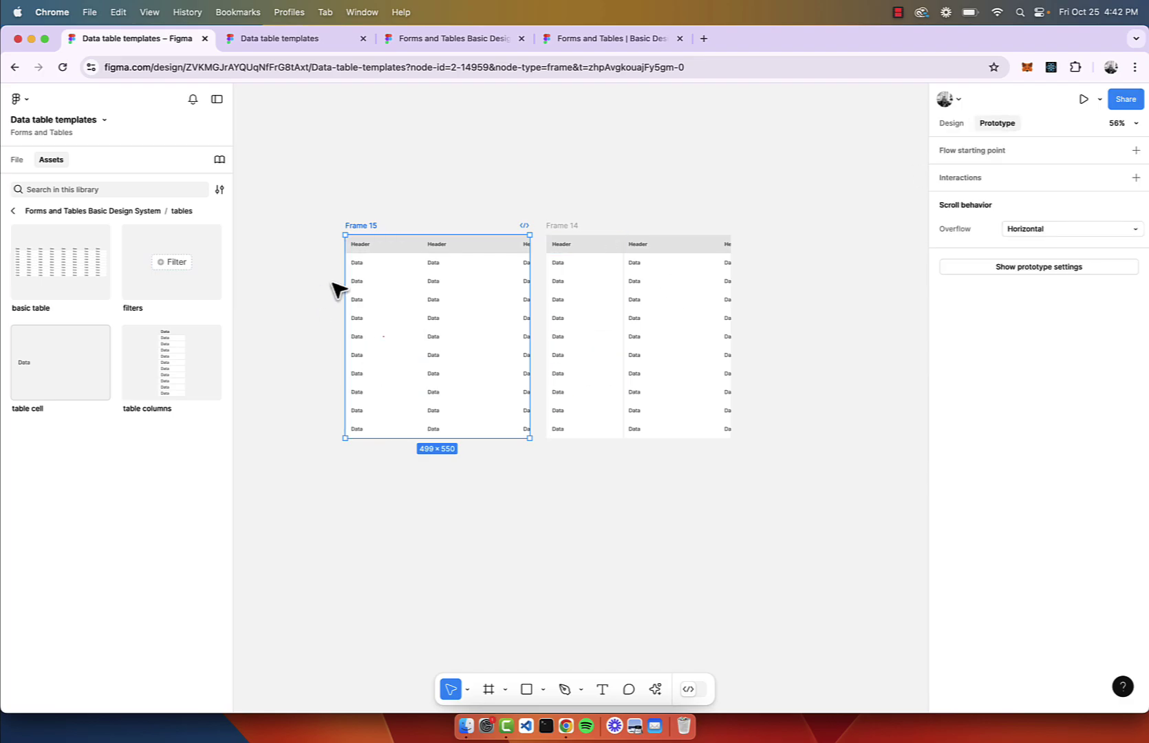
pyautogui.moveTo(529, 336); pyautogui.dragTo(593, 341)
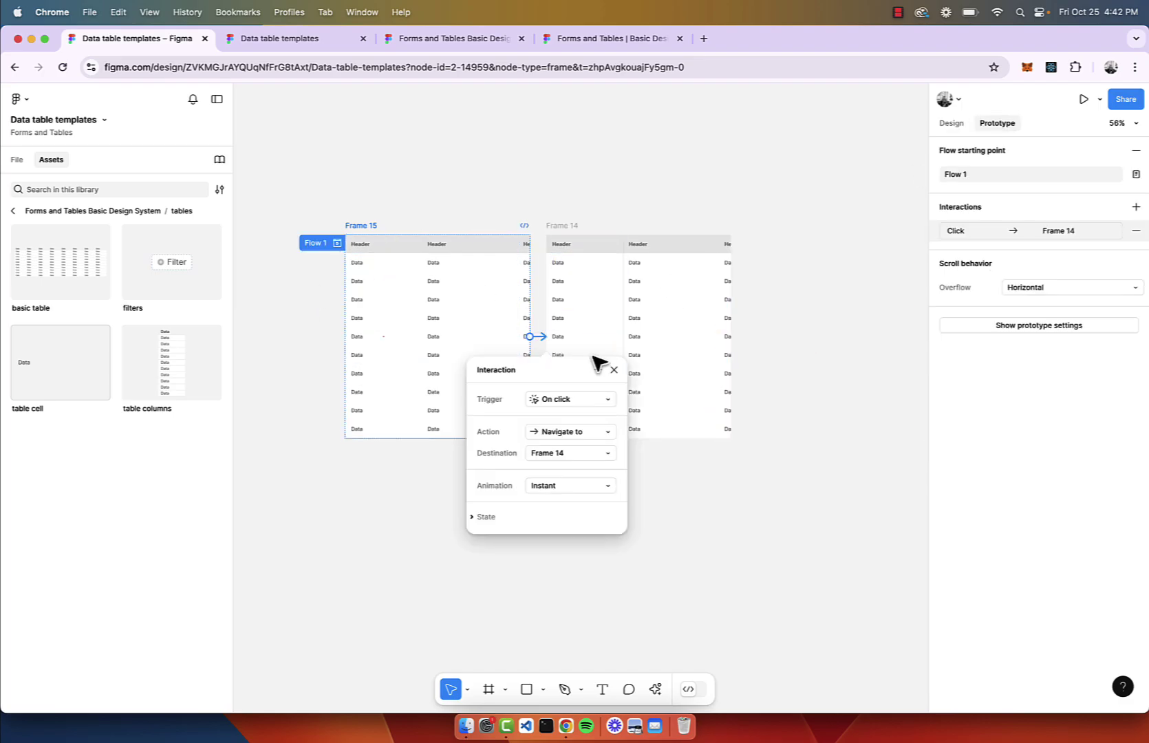
pyautogui.click(594, 398)
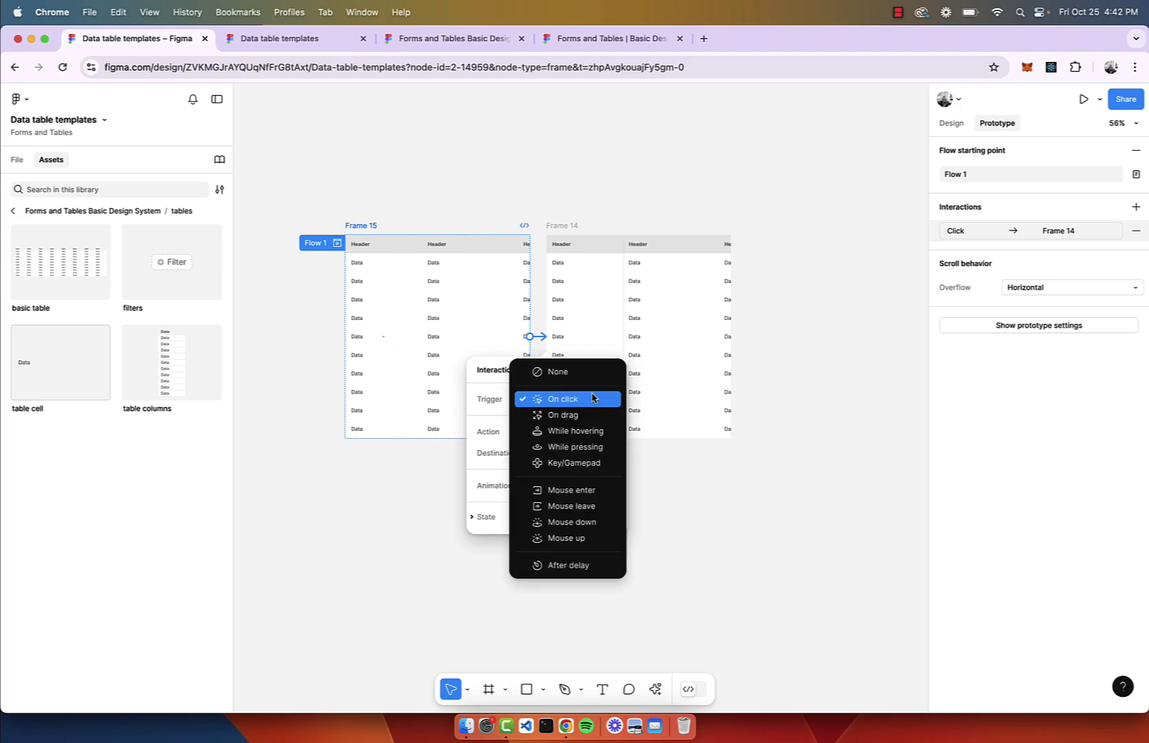
pyautogui.click(592, 431)
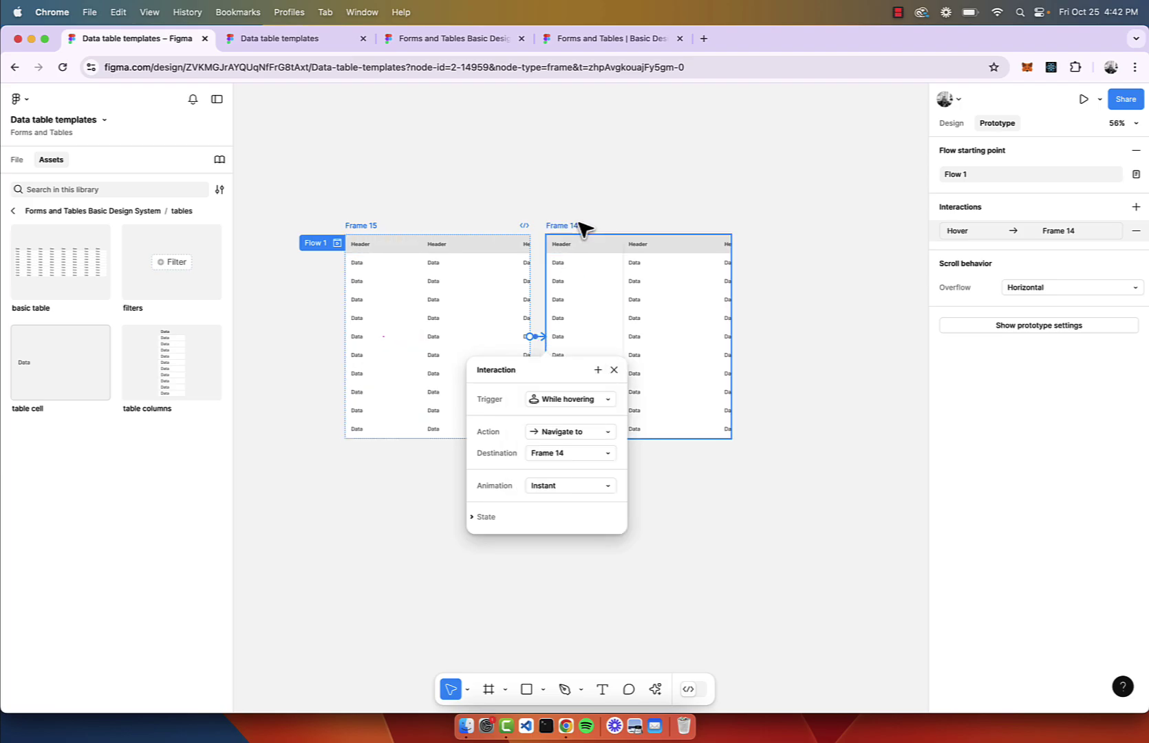
pyautogui.click(580, 399)
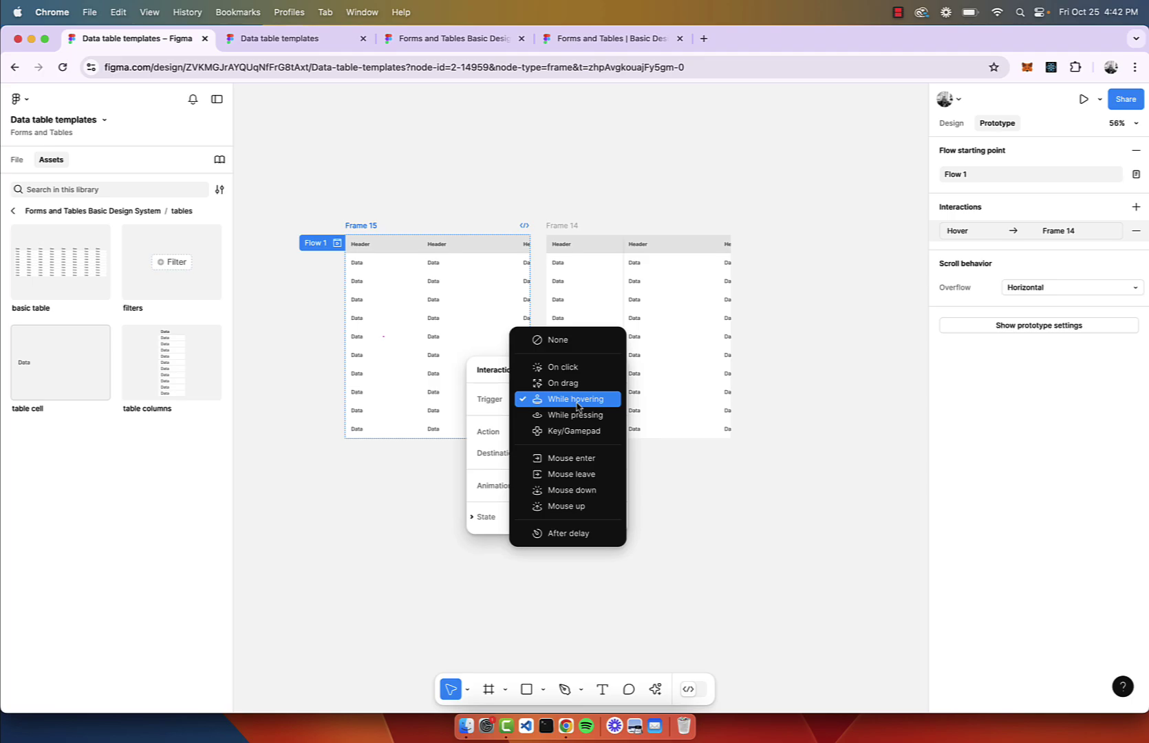
pyautogui.click(593, 218)
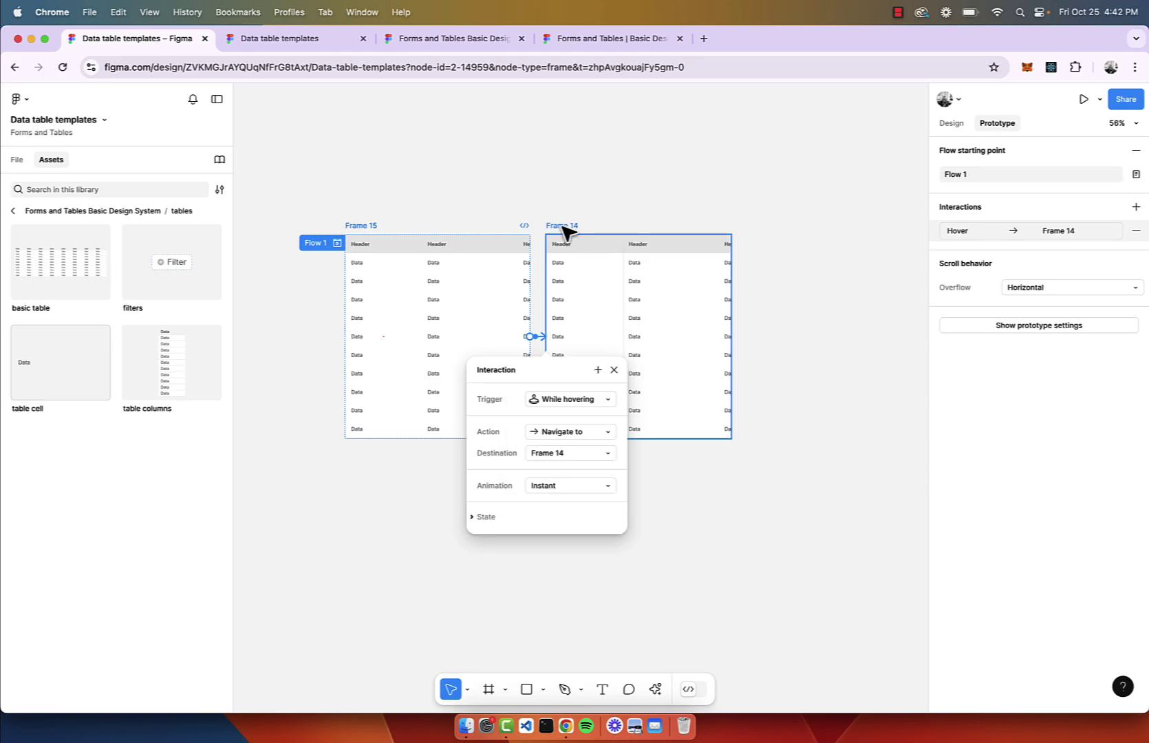
# Connect Frame 14 back to Frame 15 with a Mouse leave trigger.
pyautogui.click(563, 226)
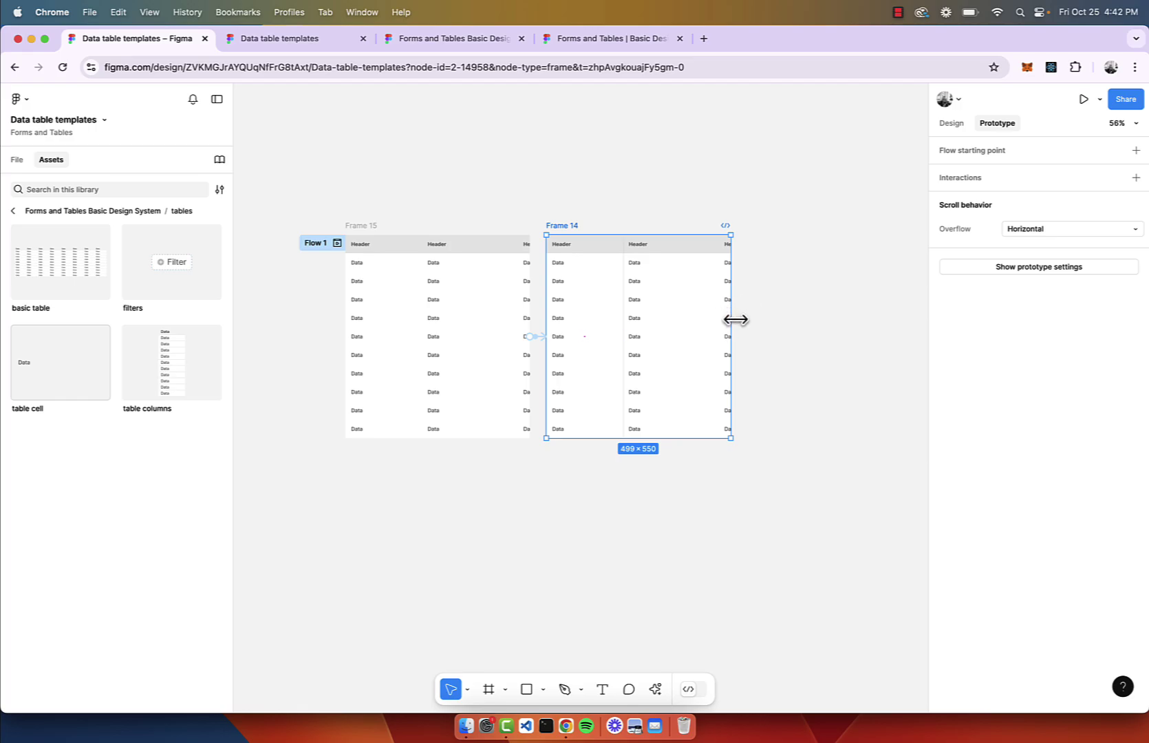
pyautogui.moveTo(730, 337); pyautogui.dragTo(478, 296)
pyautogui.click(557, 404)
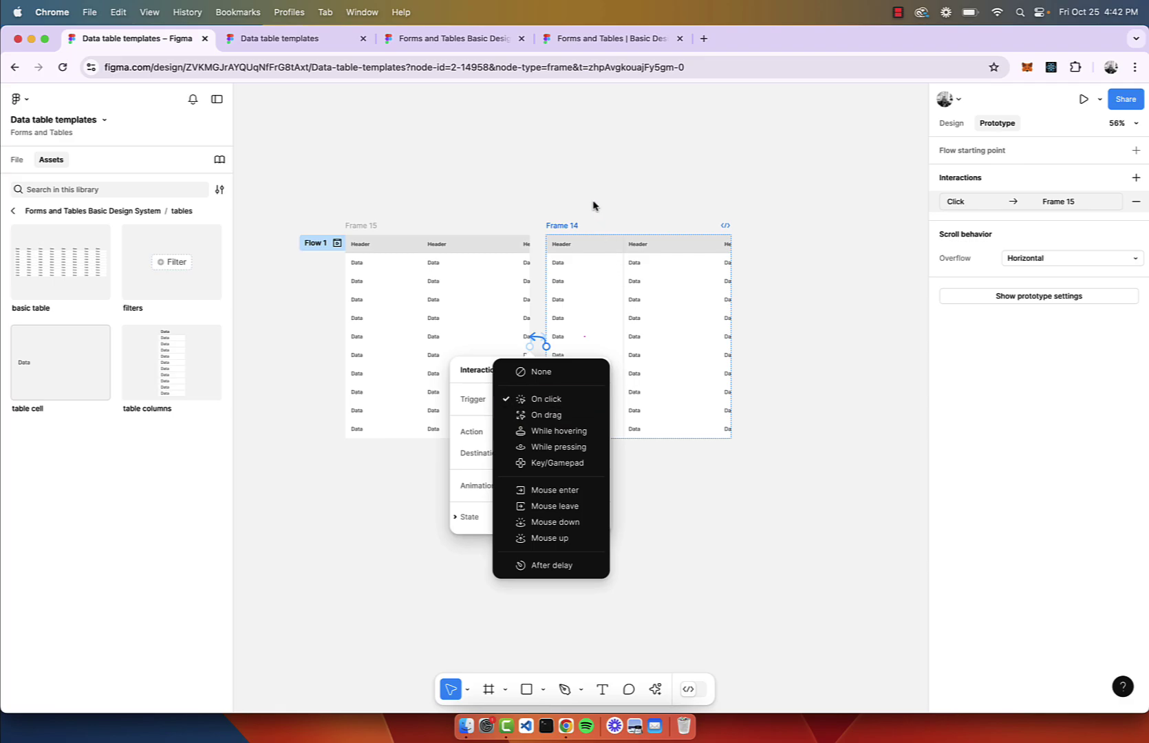
pyautogui.click(571, 510)
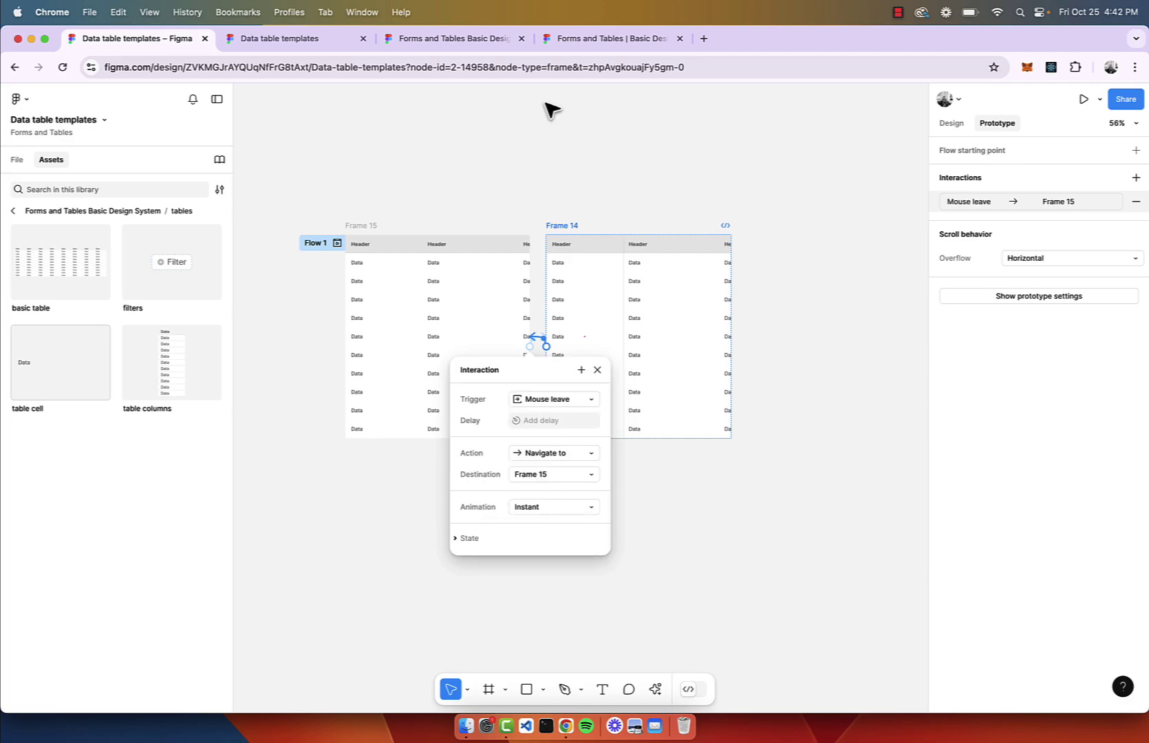
pyautogui.click(303, 38)
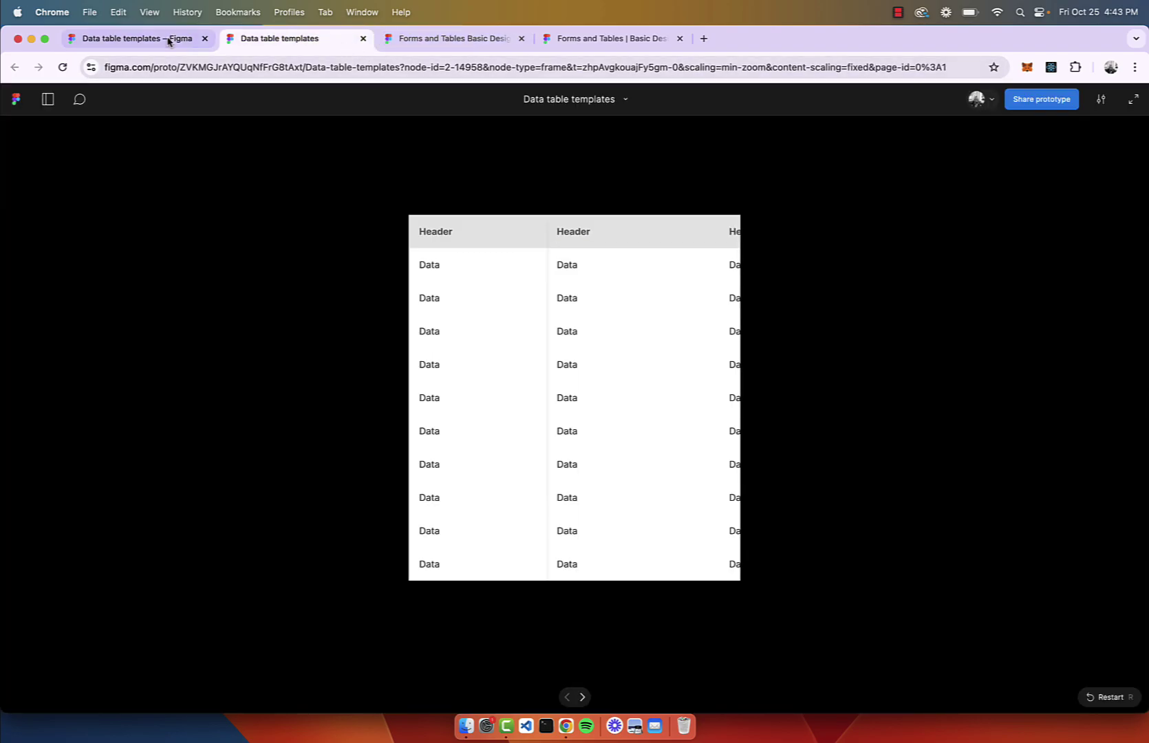
# Start the prototype playing from Frame 15.
pyautogui.click(136, 39)
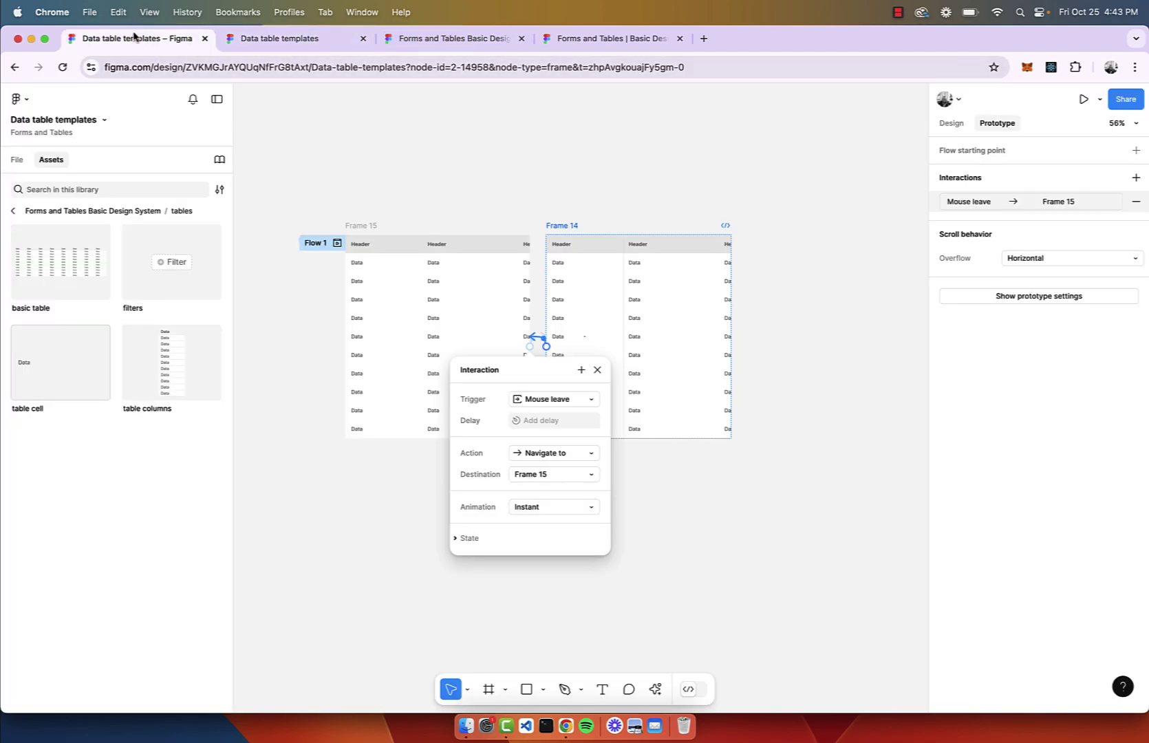
pyautogui.click(365, 229)
pyautogui.click(1077, 101)
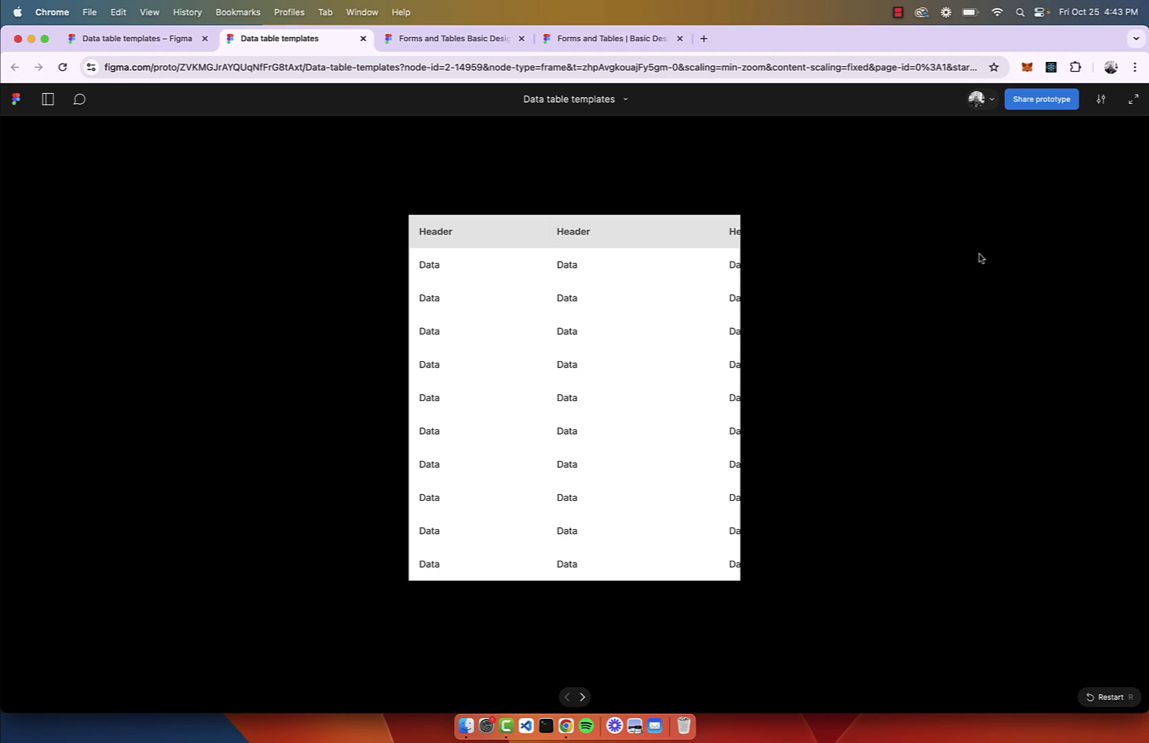
# Scroll the table left and right to confirm only the non-fixed columns move.
pyautogui.hscroll(3, 693, 303)
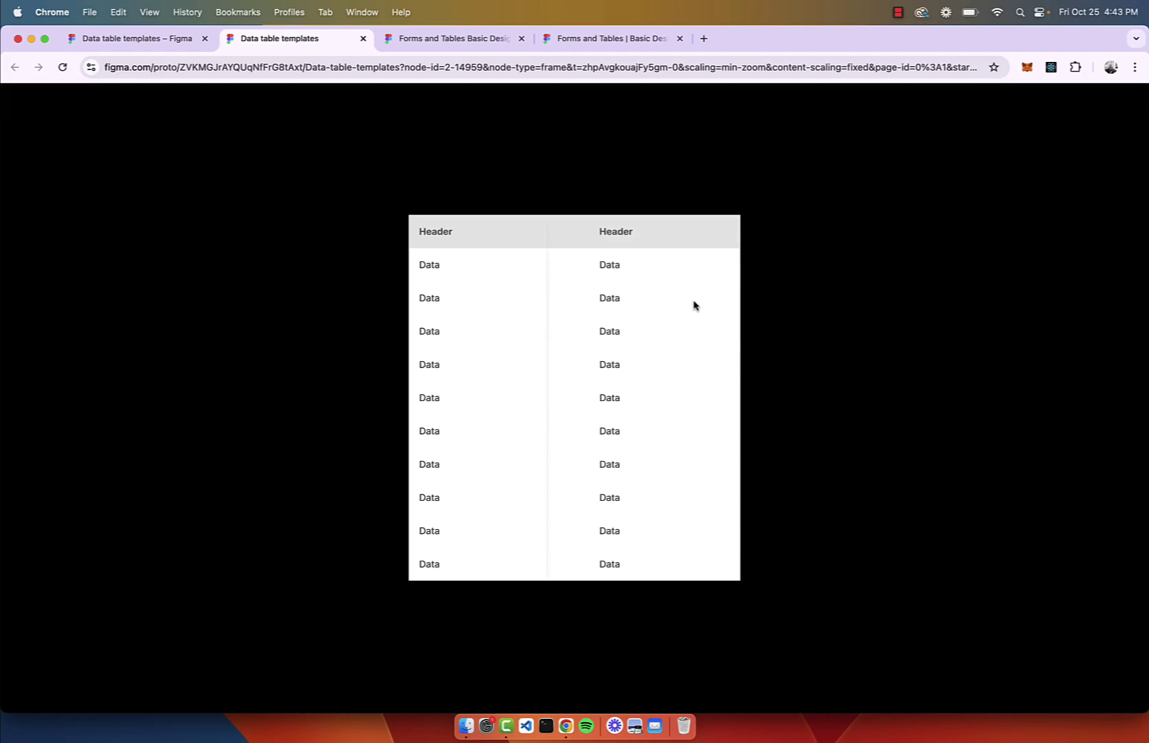
pyautogui.hscroll(-3, 693, 303)
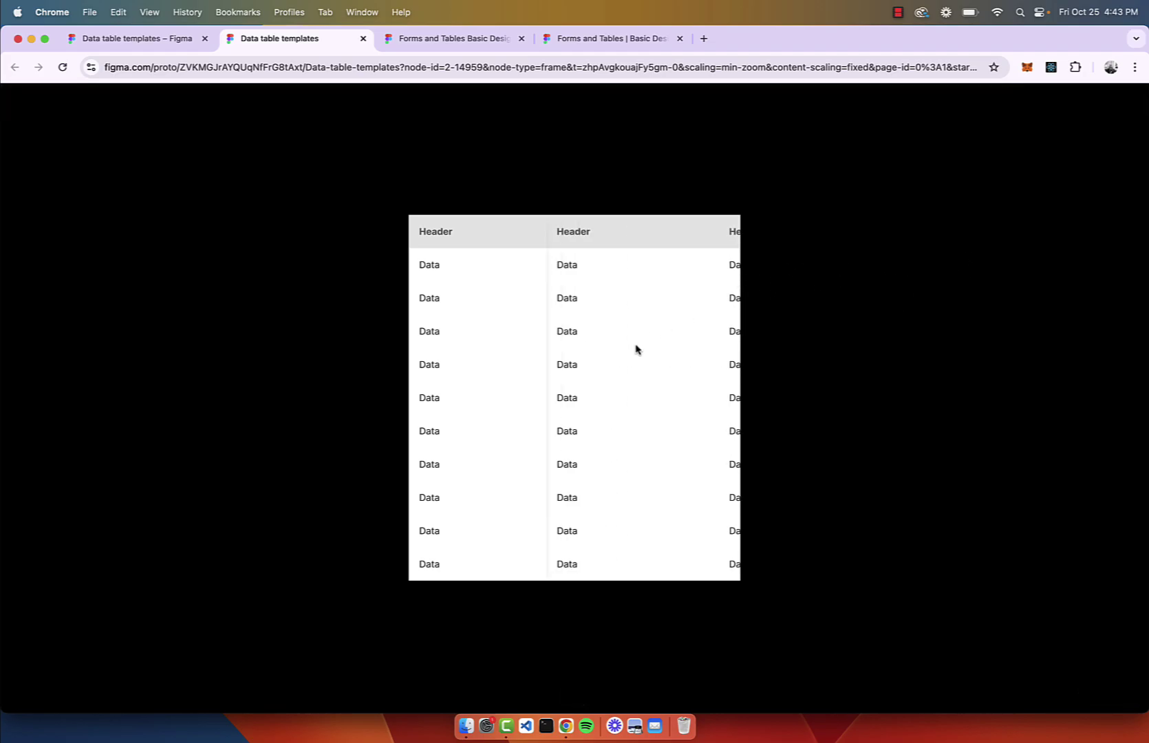
pyautogui.hscroll(2, 614, 308)
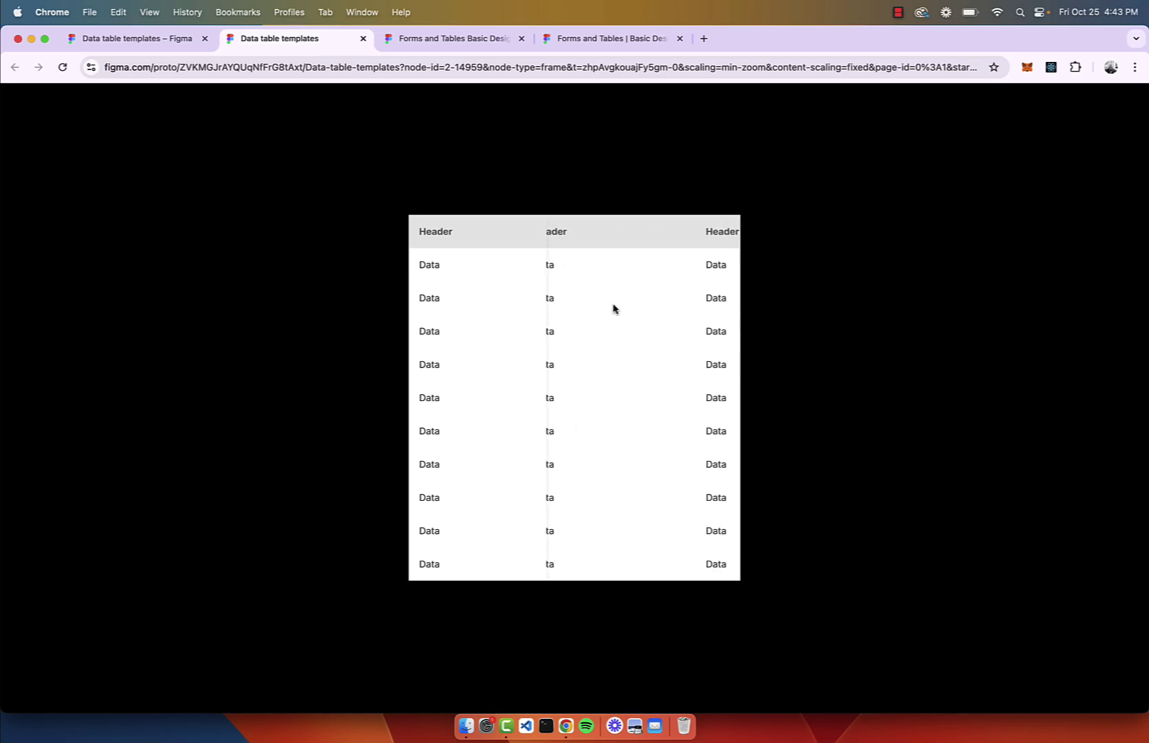
pyautogui.hscroll(-1, 614, 308)
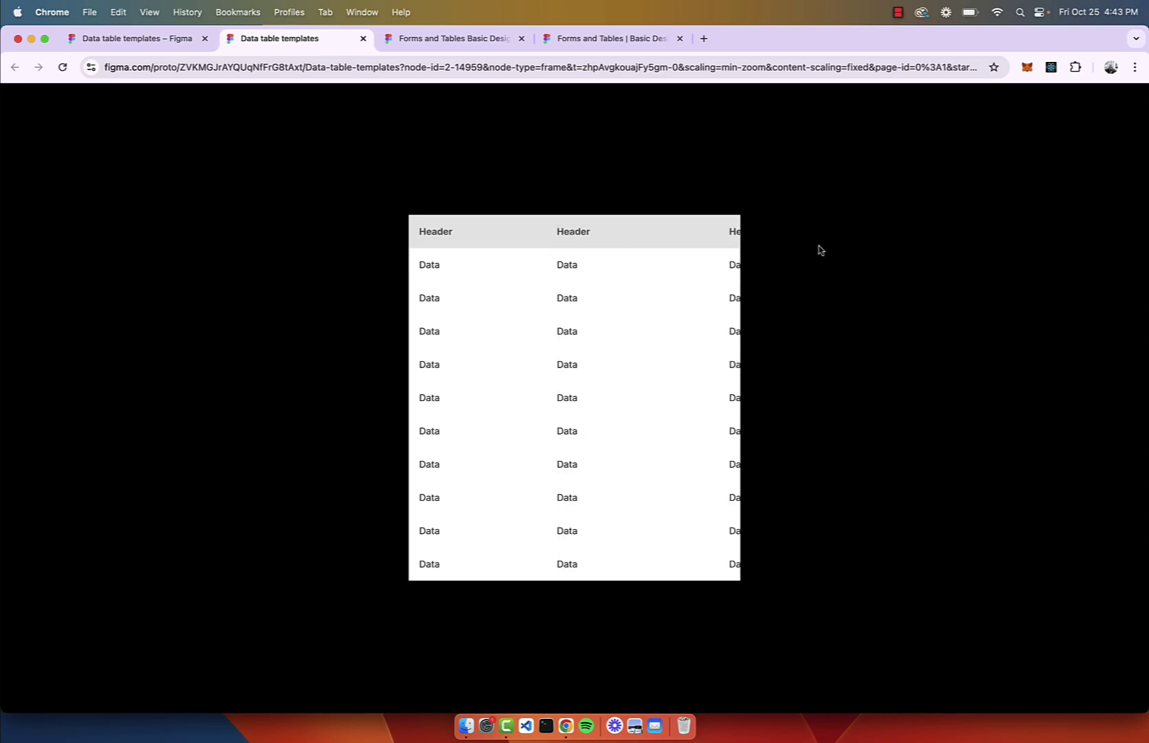
pyautogui.hscroll(2, 698, 348)
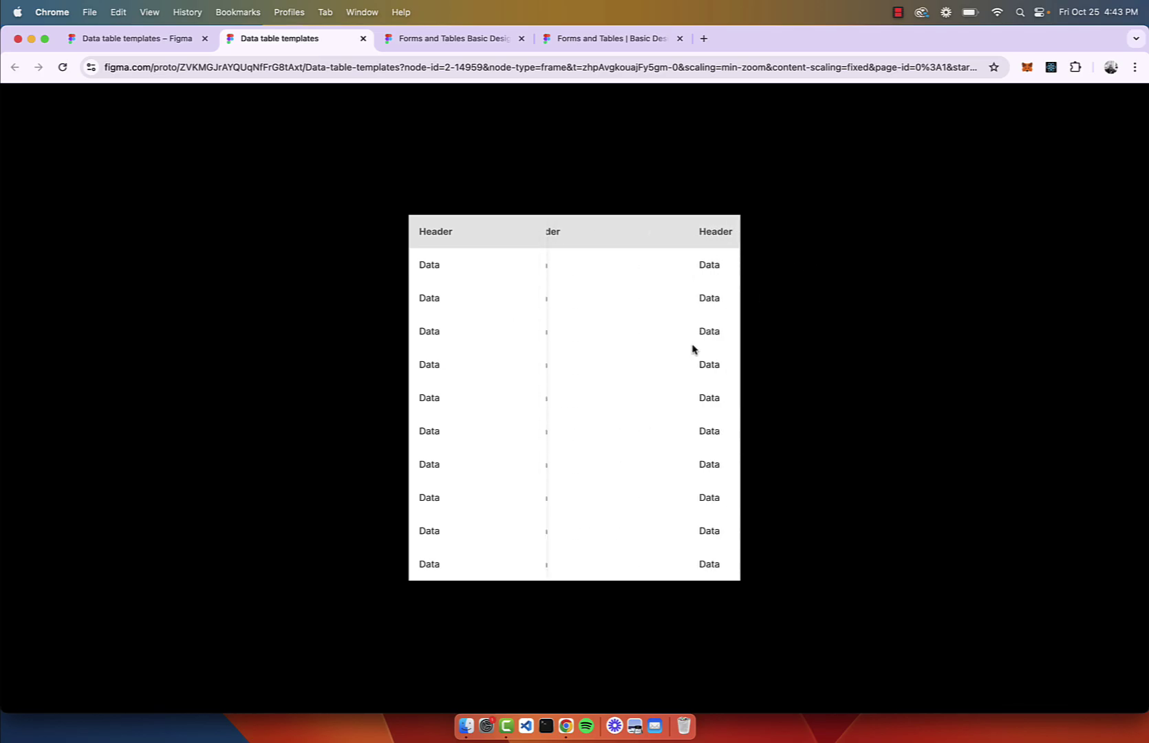
pyautogui.hscroll(-2, 692, 350)
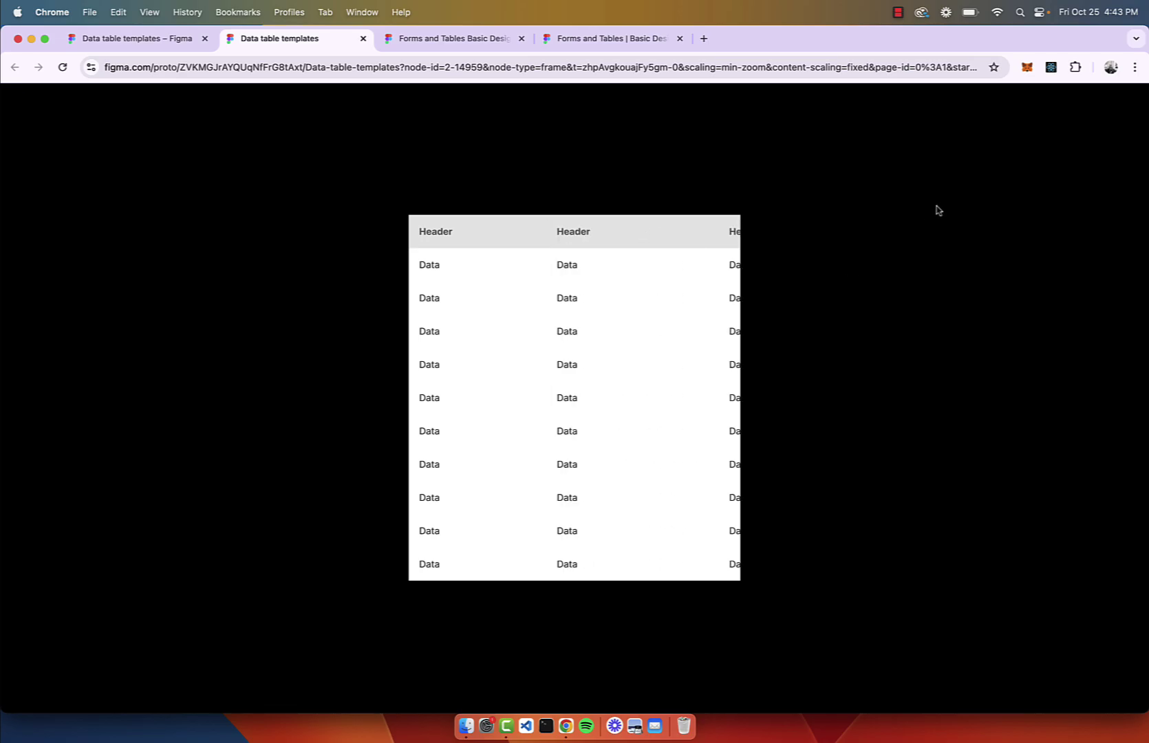
pyautogui.hscroll(-5, 634, 352)
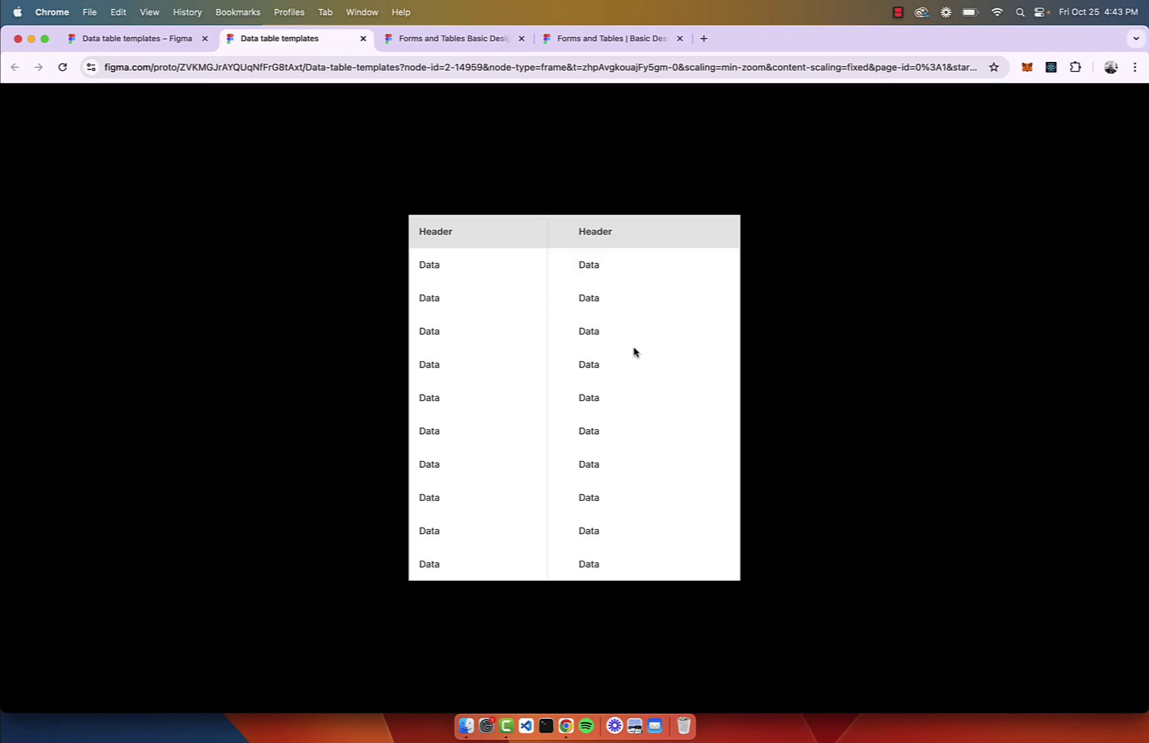
pyautogui.hscroll(-3, 634, 352)
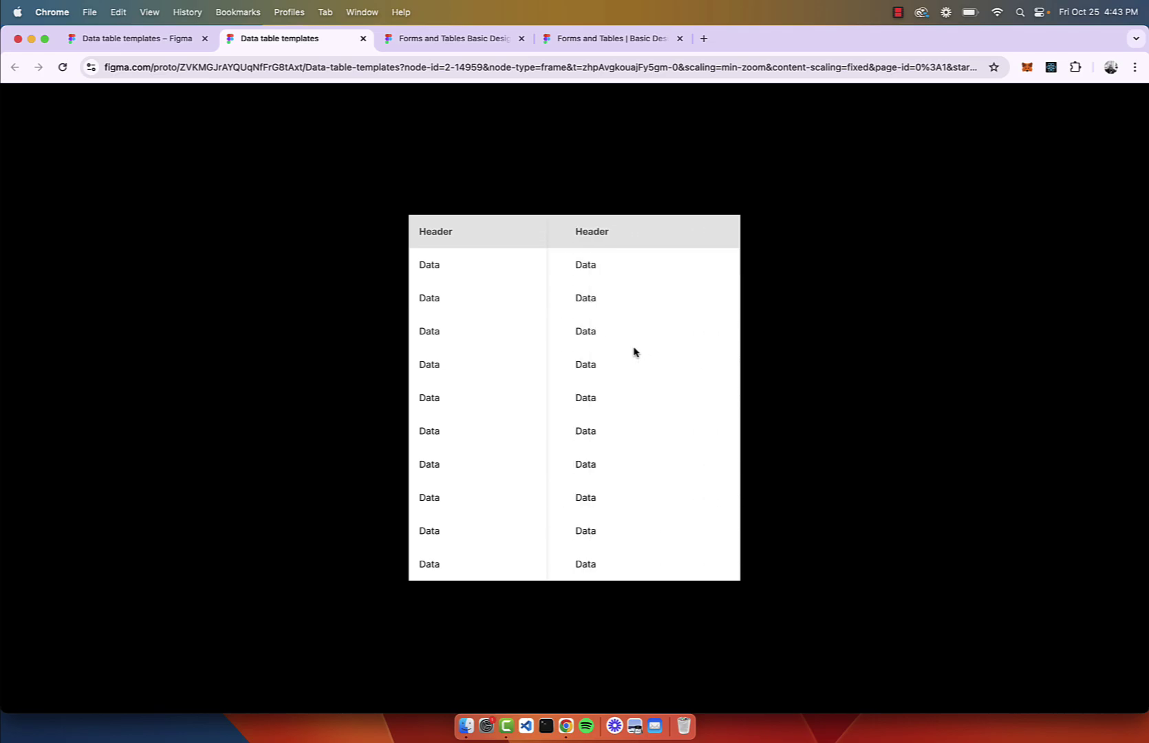
pyautogui.hscroll(1, 633, 352)
pyautogui.hscroll(-3, 633, 351)
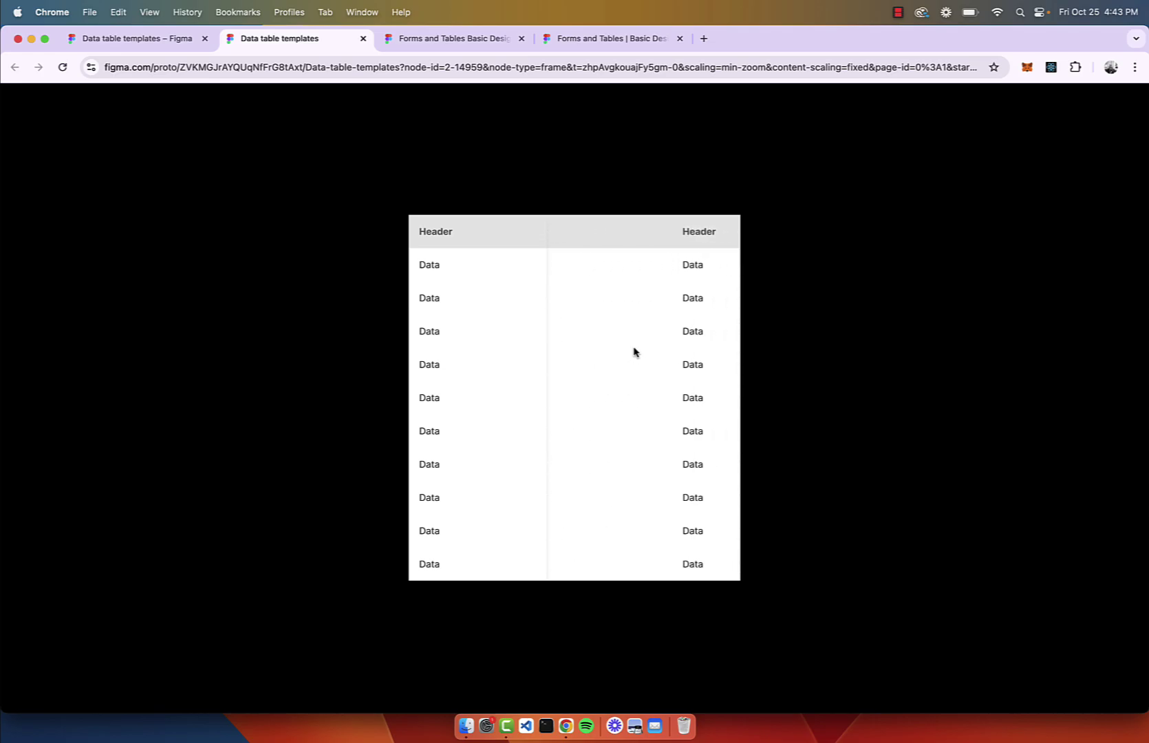
pyautogui.hscroll(2, 634, 351)
pyautogui.hscroll(-3, 634, 351)
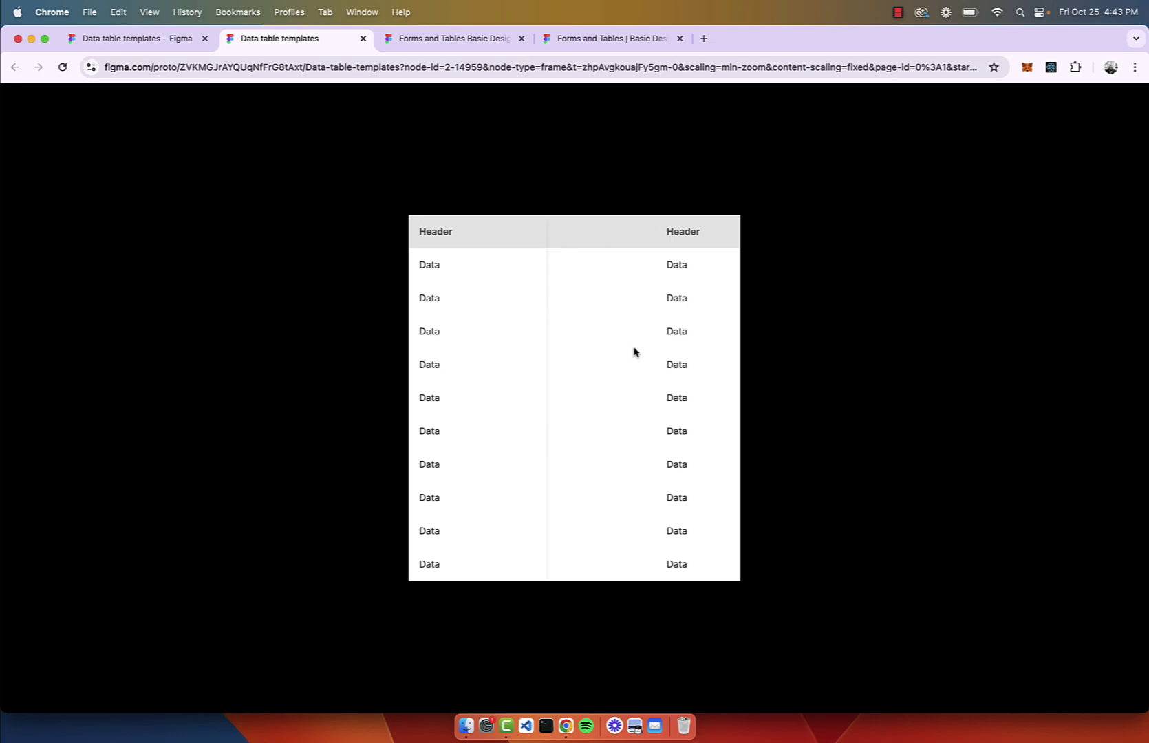
pyautogui.hscroll(-2, 631, 392)
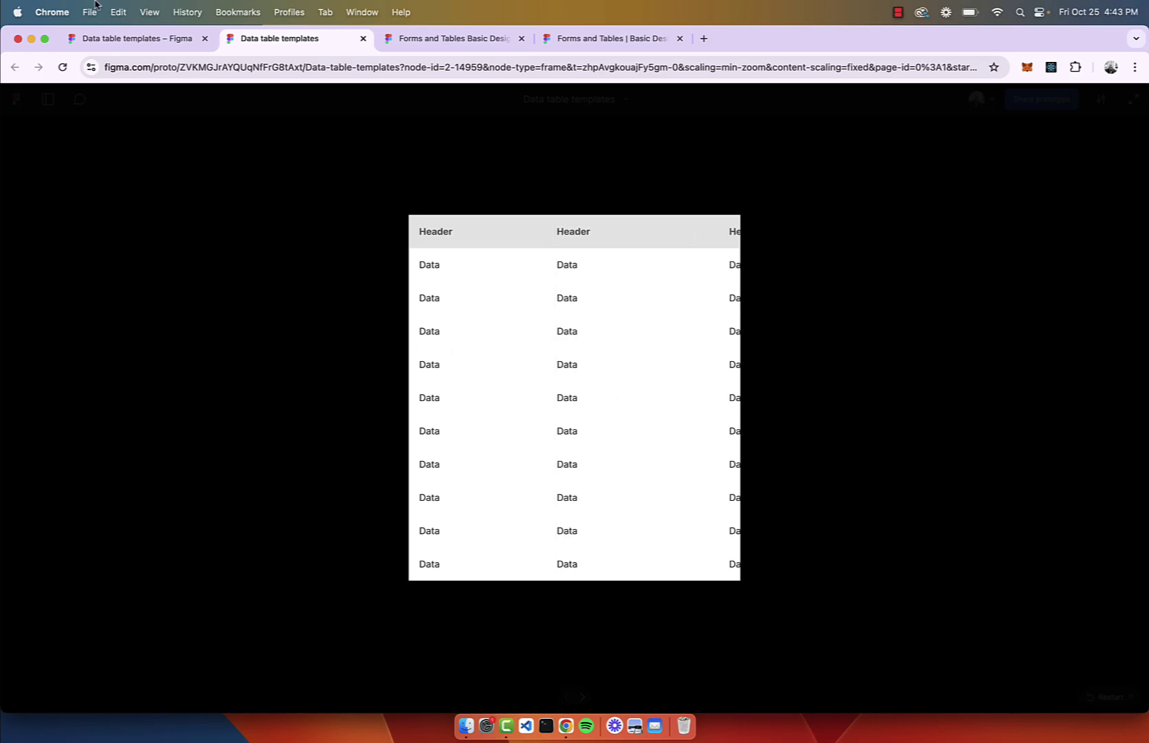
# Back in the editor, replace the first Data cell's text in Frame 15 with a Badge.
pyautogui.click(124, 39)
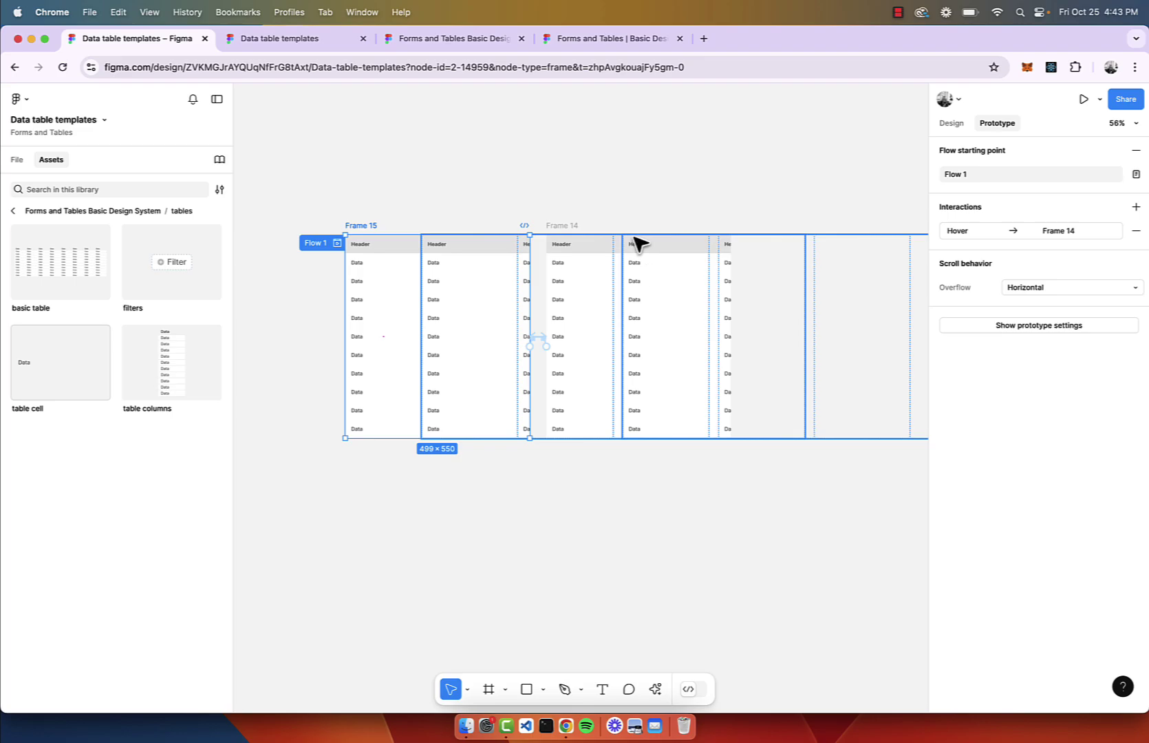
pyautogui.click(59, 211)
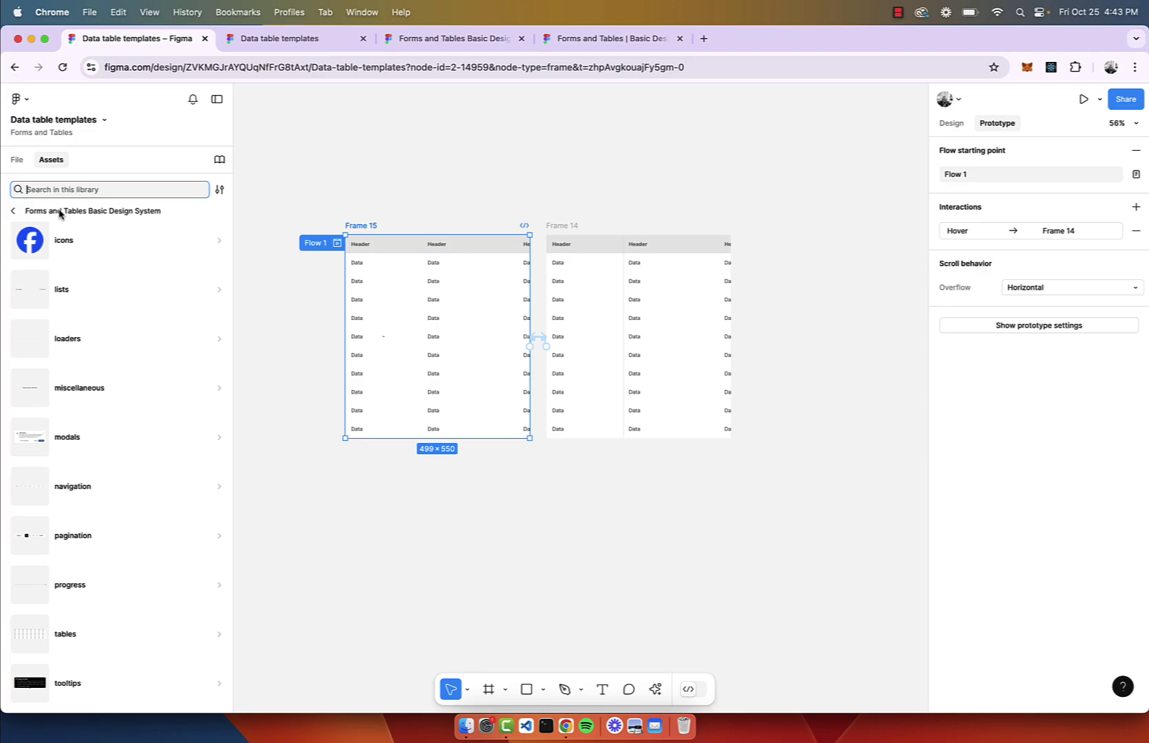
pyautogui.click(578, 180)
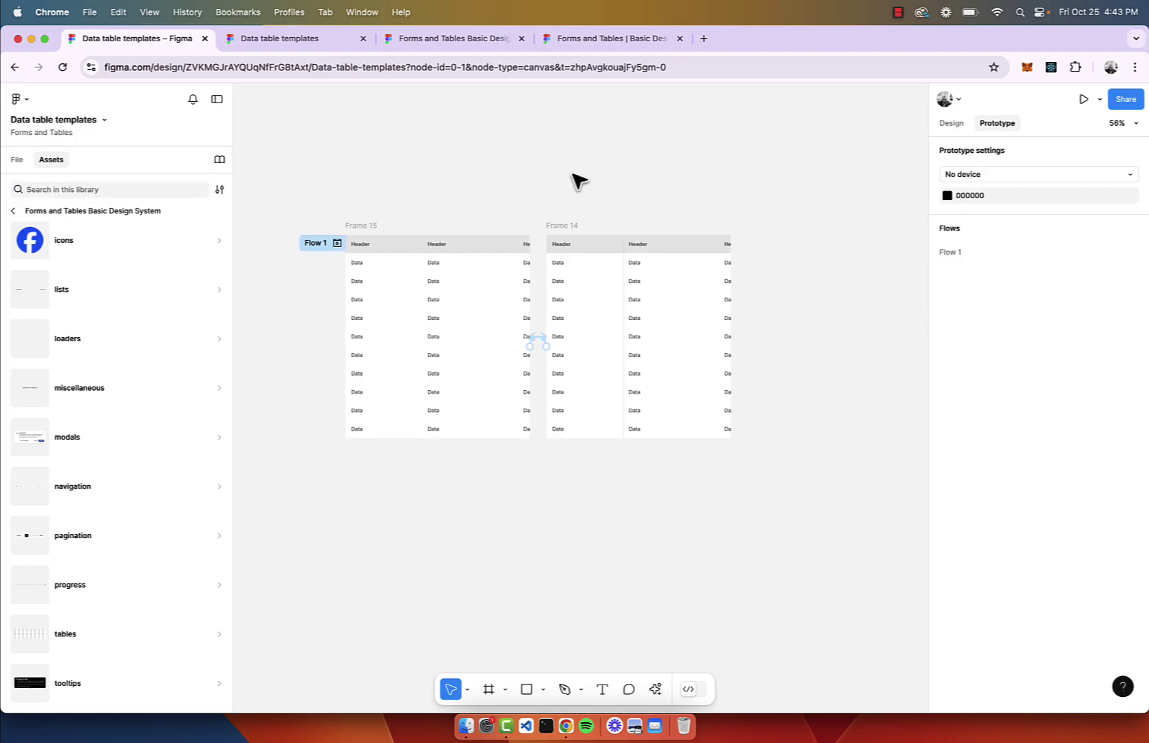
pyautogui.doubleClick(383, 272)
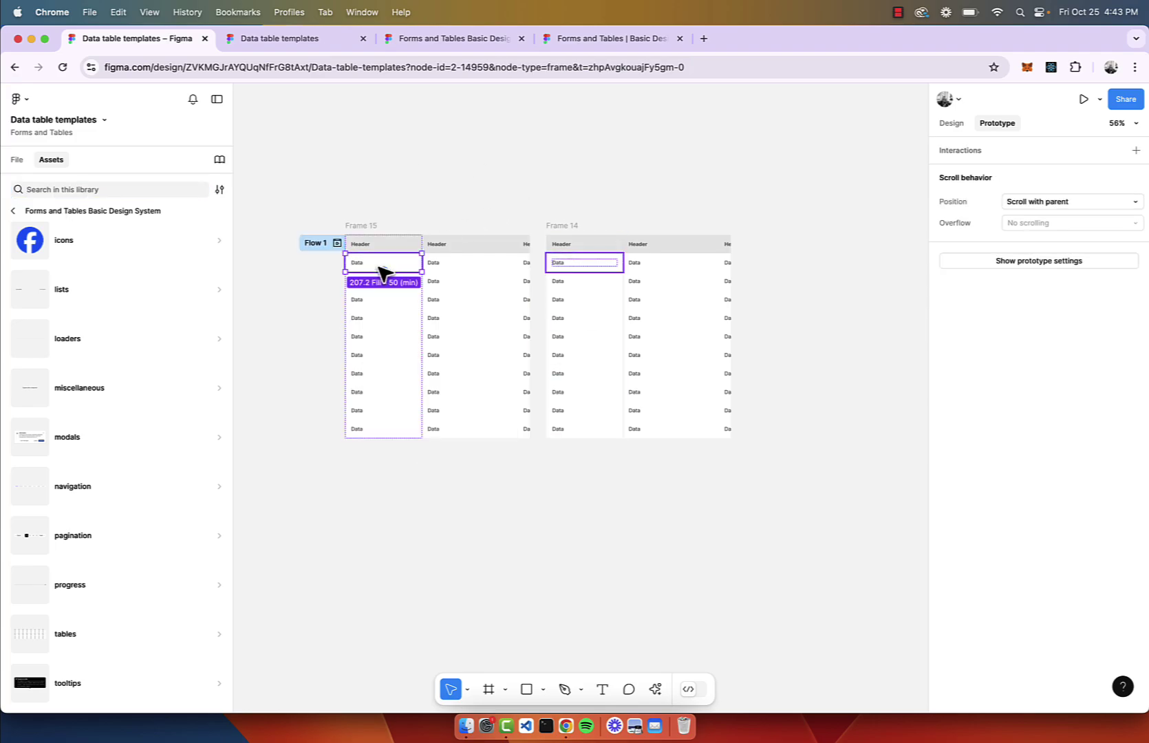
pyautogui.click(951, 124)
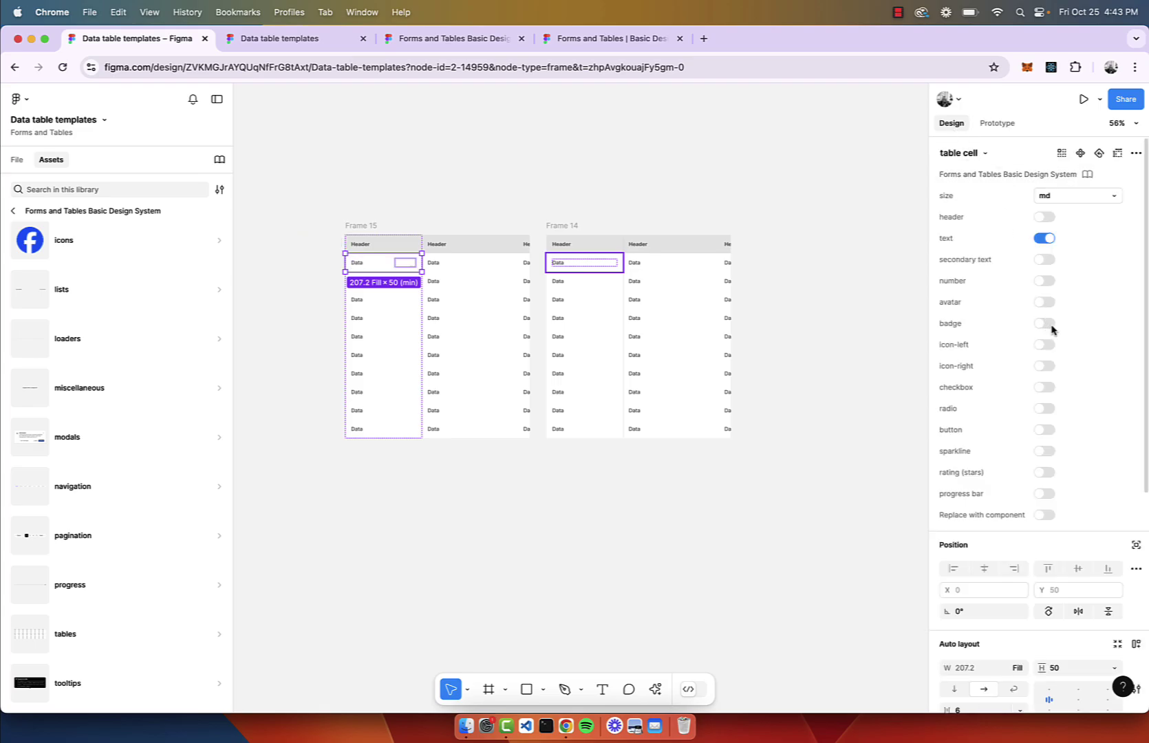
pyautogui.click(1045, 323)
pyautogui.click(1043, 238)
pyautogui.scroll(2, 363, 271)
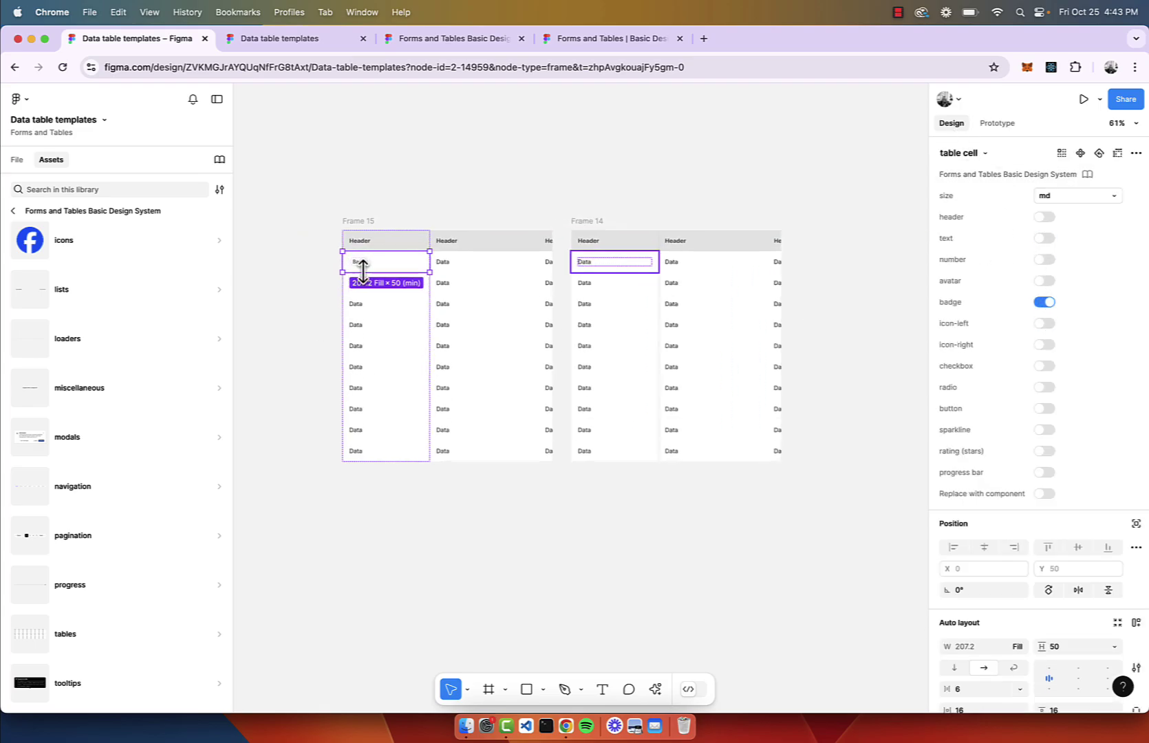
pyautogui.scroll(4, 363, 270)
# Replace the third Data cell's text with a Button, then deselect.
pyautogui.click(406, 315)
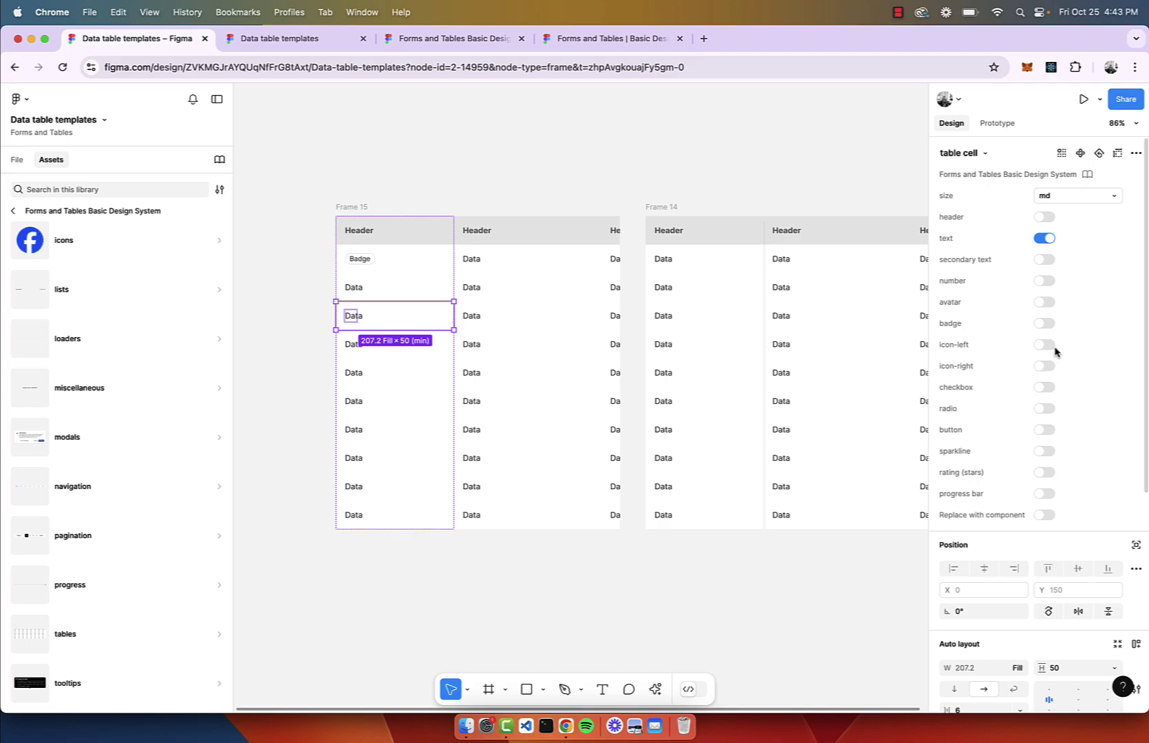
pyautogui.click(1045, 429)
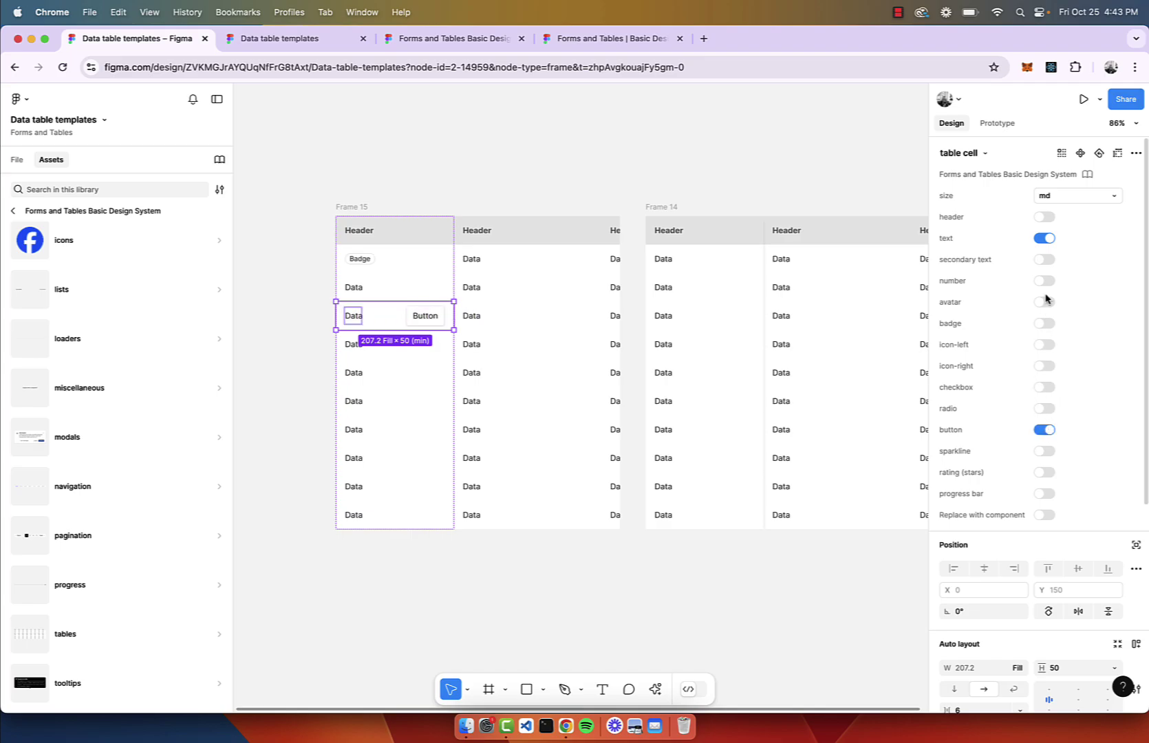
pyautogui.click(1043, 238)
pyautogui.click(503, 212)
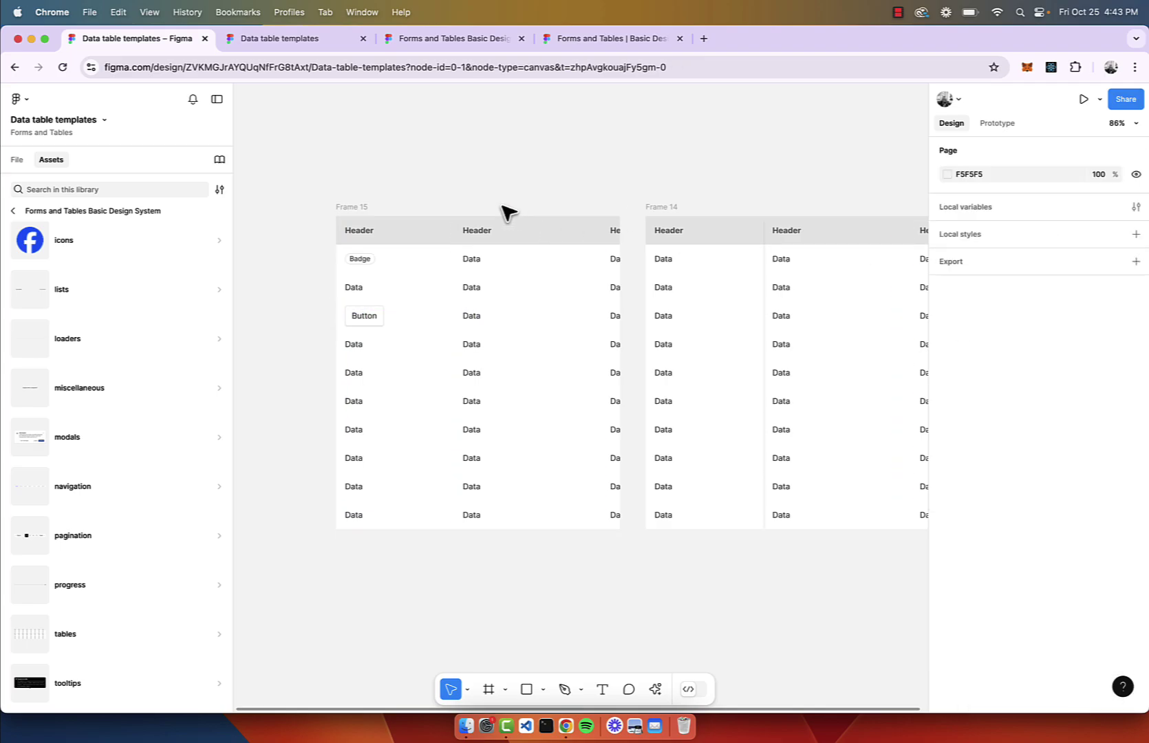